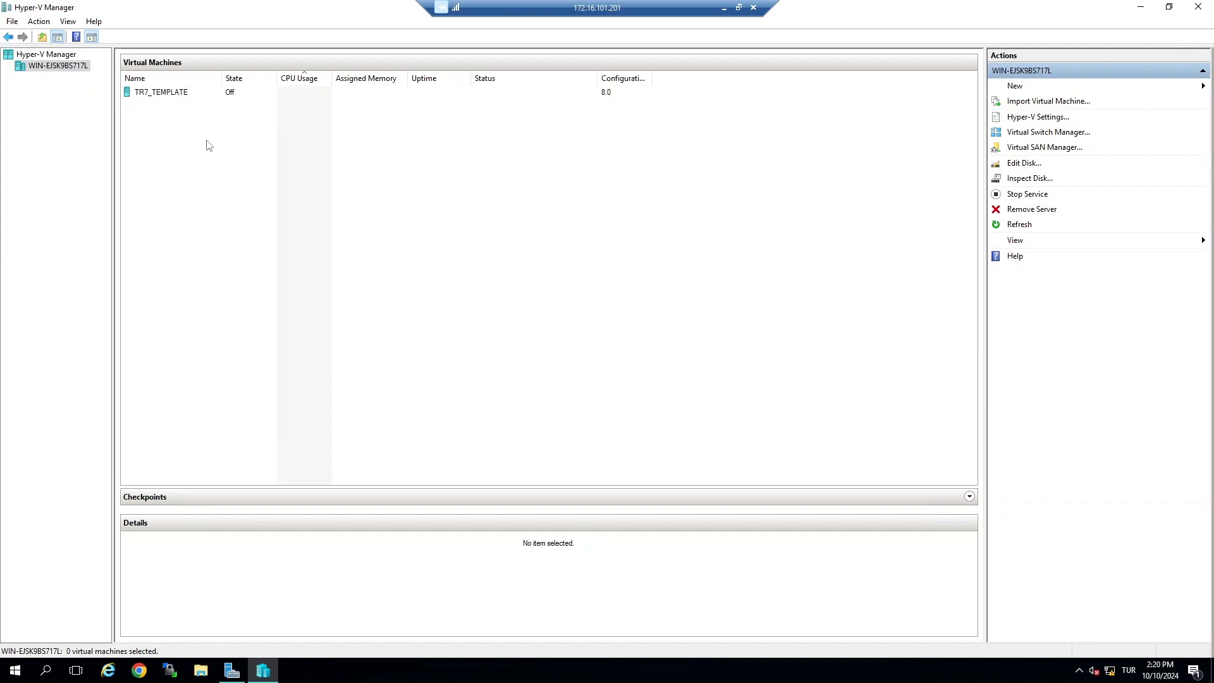
Step: Start importing a virtual machine and locate the Desktop\Export_New\TR7_TEMPLATE folder
{"action": "left_click", "coordinate": [39, 21]}
{"action": "left_click", "coordinate": [59, 52]}
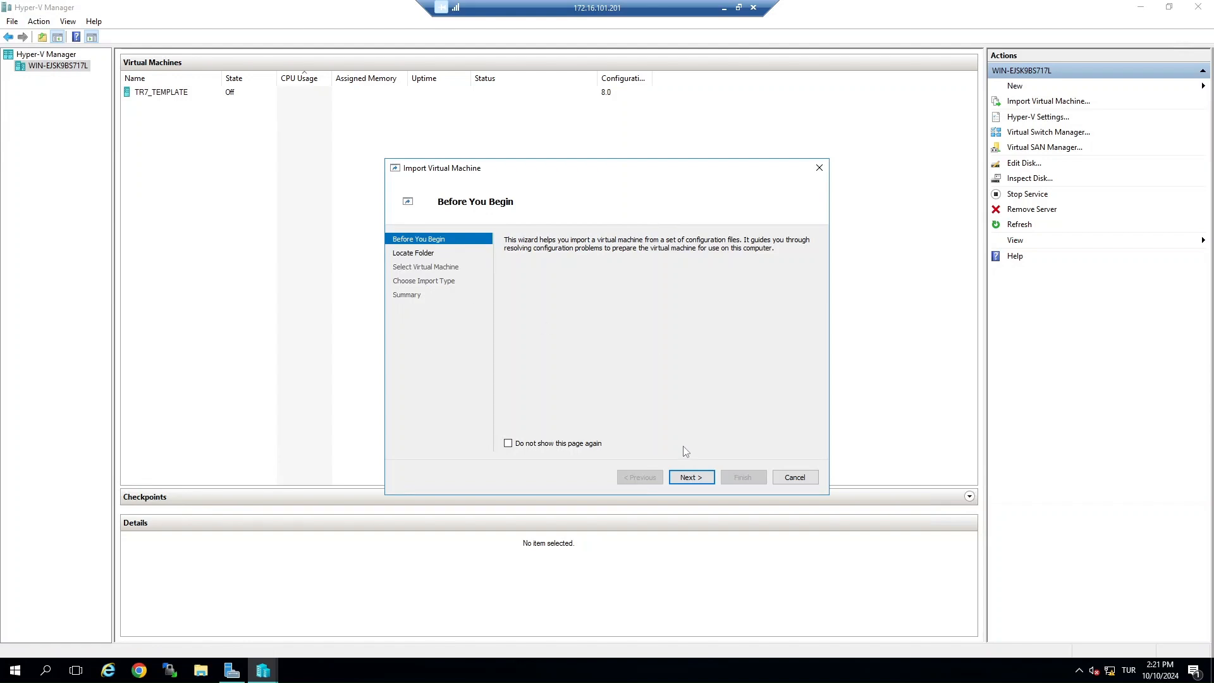
{"action": "left_click", "coordinate": [692, 478]}
{"action": "left_click", "coordinate": [794, 258]}
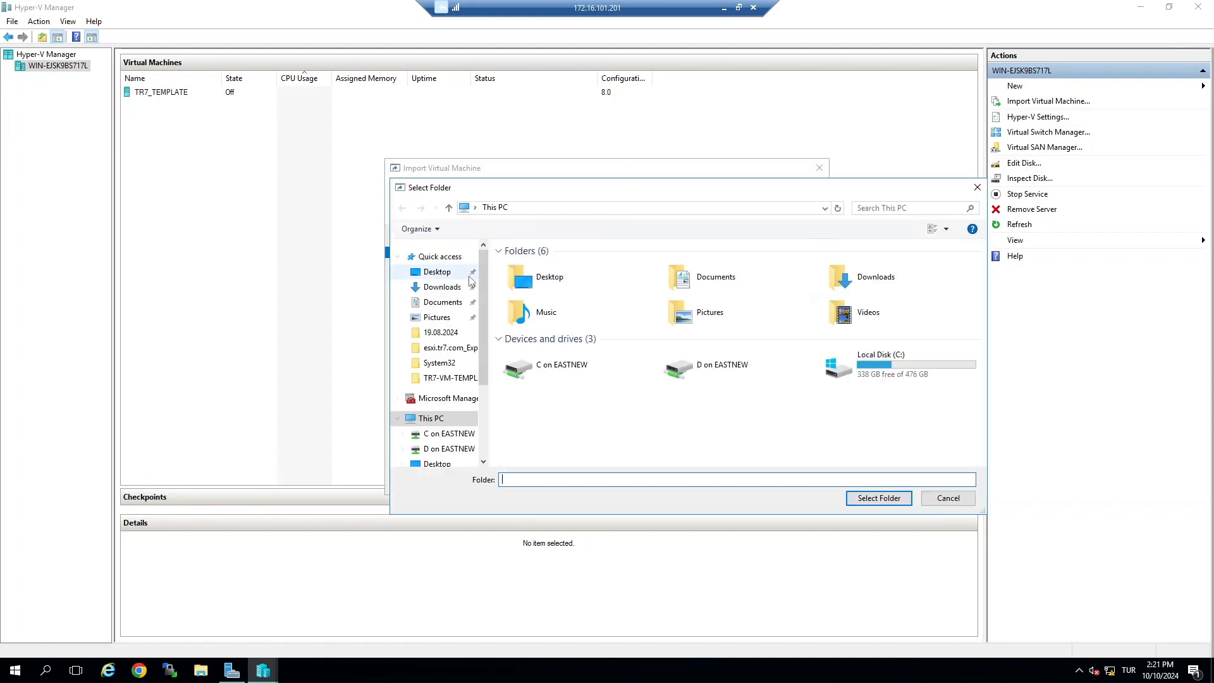
{"action": "left_click", "coordinate": [453, 275]}
{"action": "double_click", "coordinate": [525, 279]}
{"action": "left_click", "coordinate": [540, 265]}
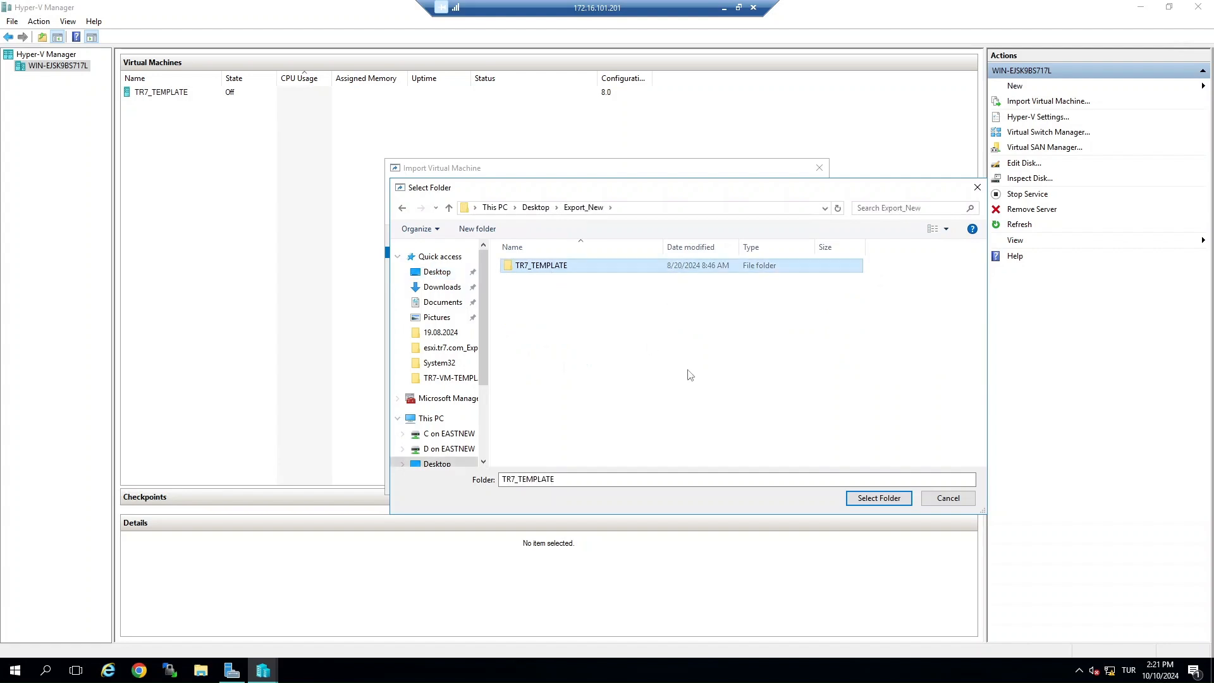
{"action": "left_click", "coordinate": [879, 498]}
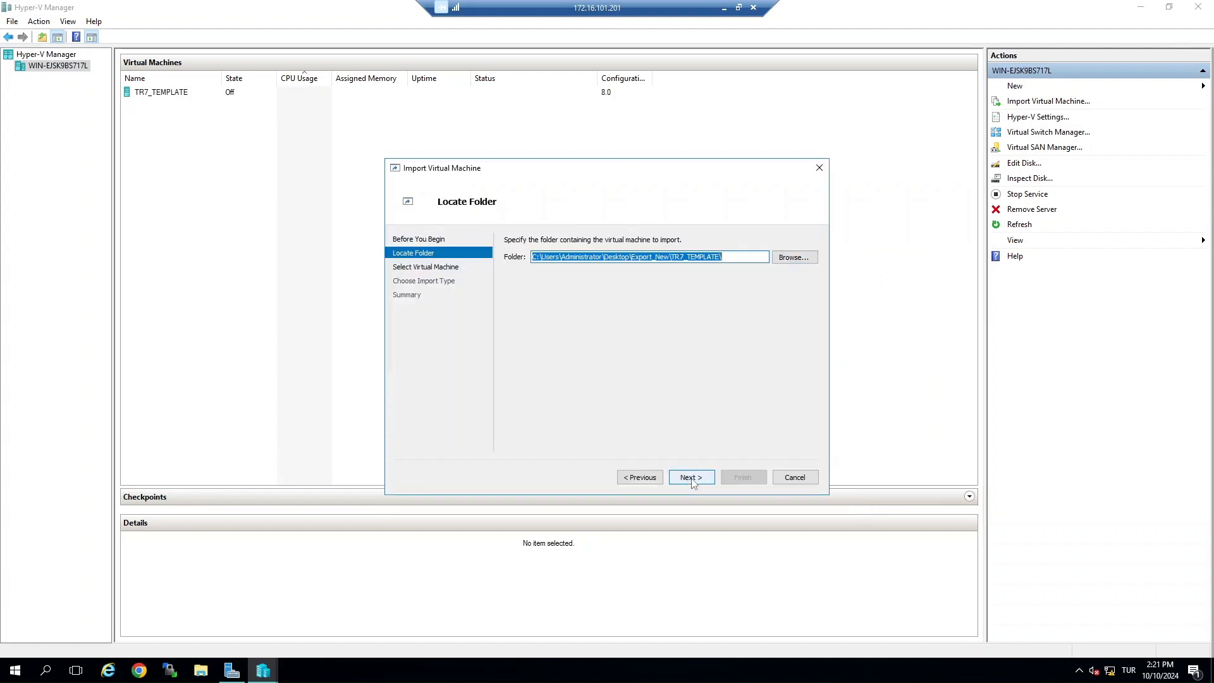
Step: Select the TR7_TEMPLATE virtual machine and choose to copy it with a new unique ID
{"action": "left_click", "coordinate": [692, 478]}
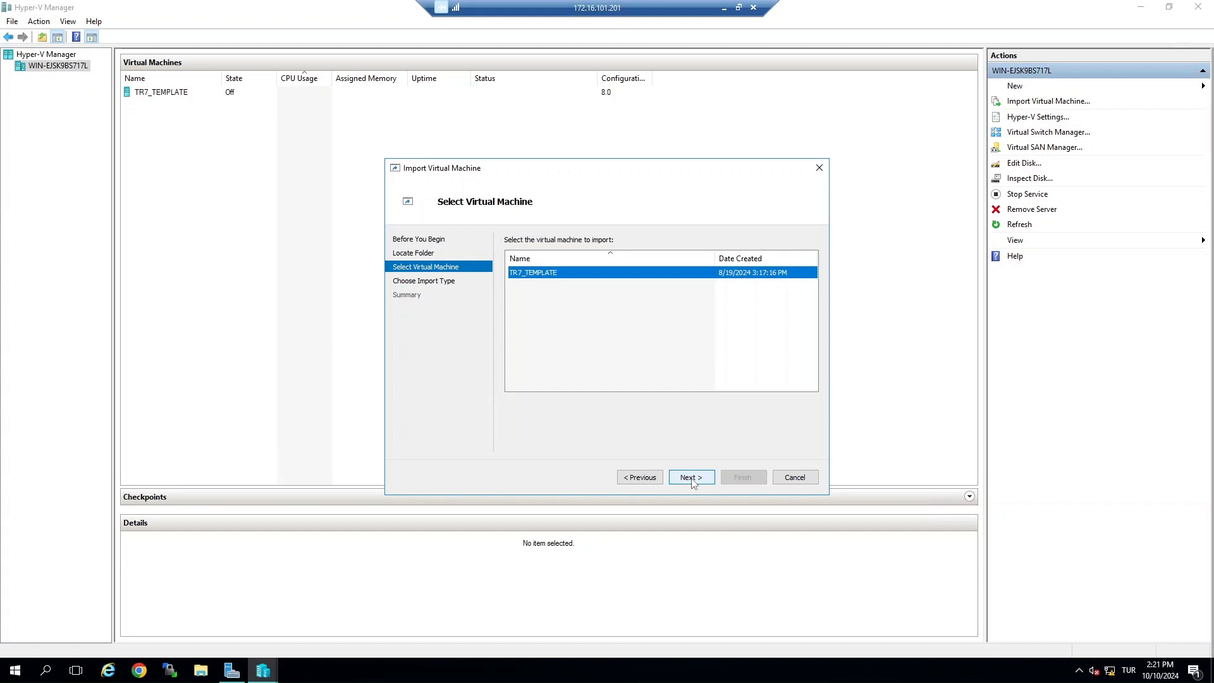
{"action": "left_click", "coordinate": [692, 478]}
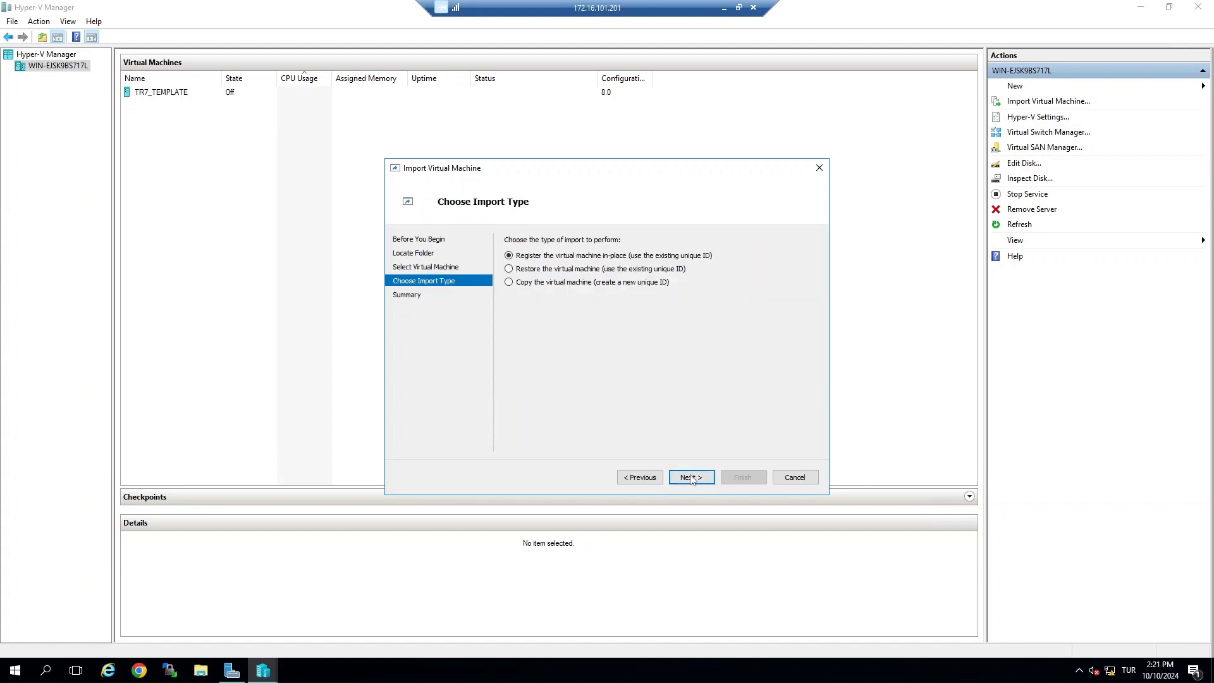
{"action": "left_click", "coordinate": [689, 476]}
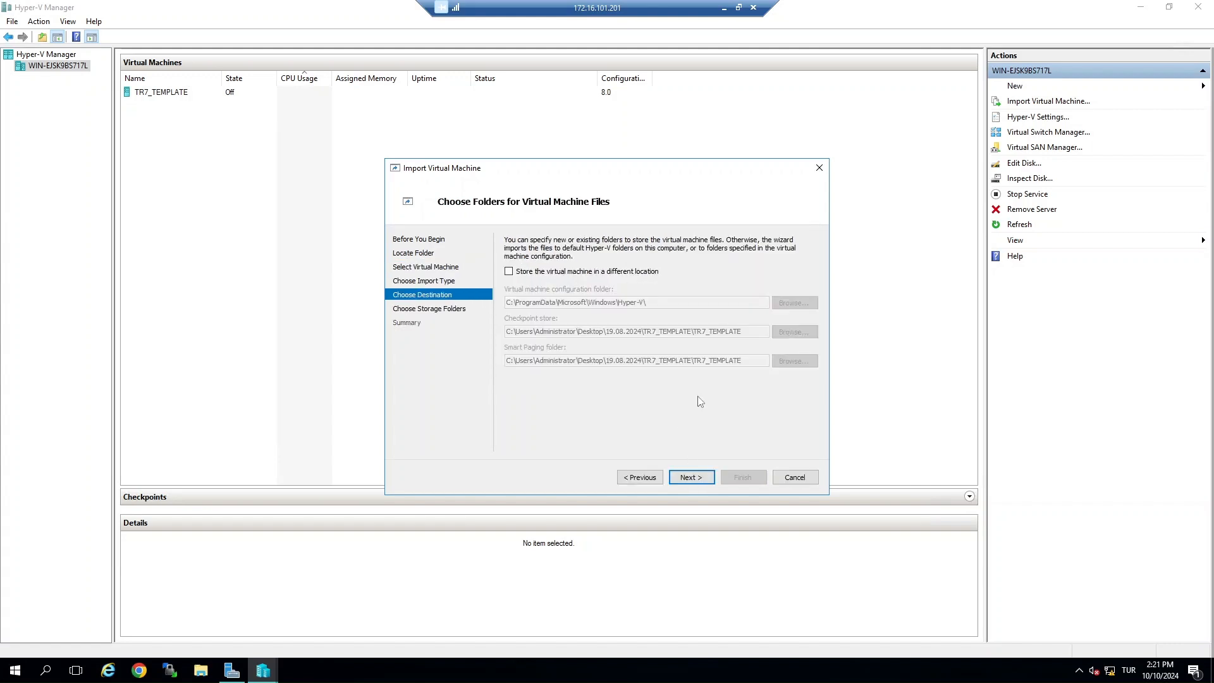
Step: Store the virtual machine in a different location, with its configuration folder set to Desktop\TR7-01
{"action": "left_click", "coordinate": [579, 272]}
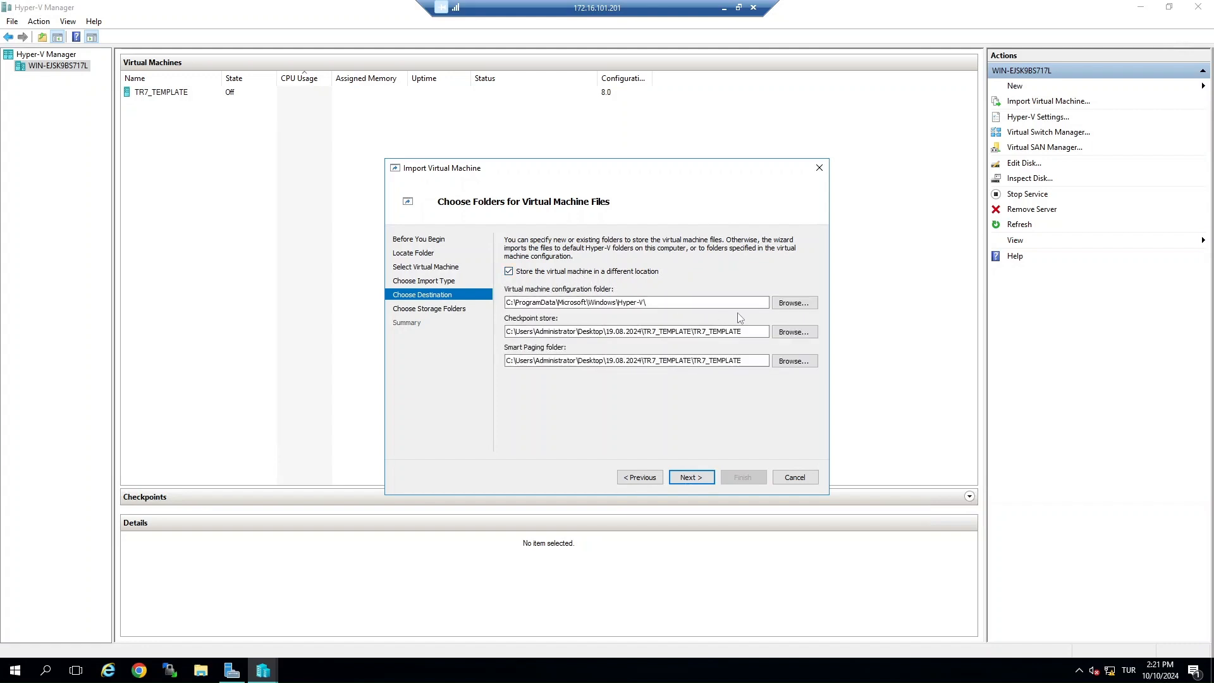
{"action": "left_click", "coordinate": [791, 304]}
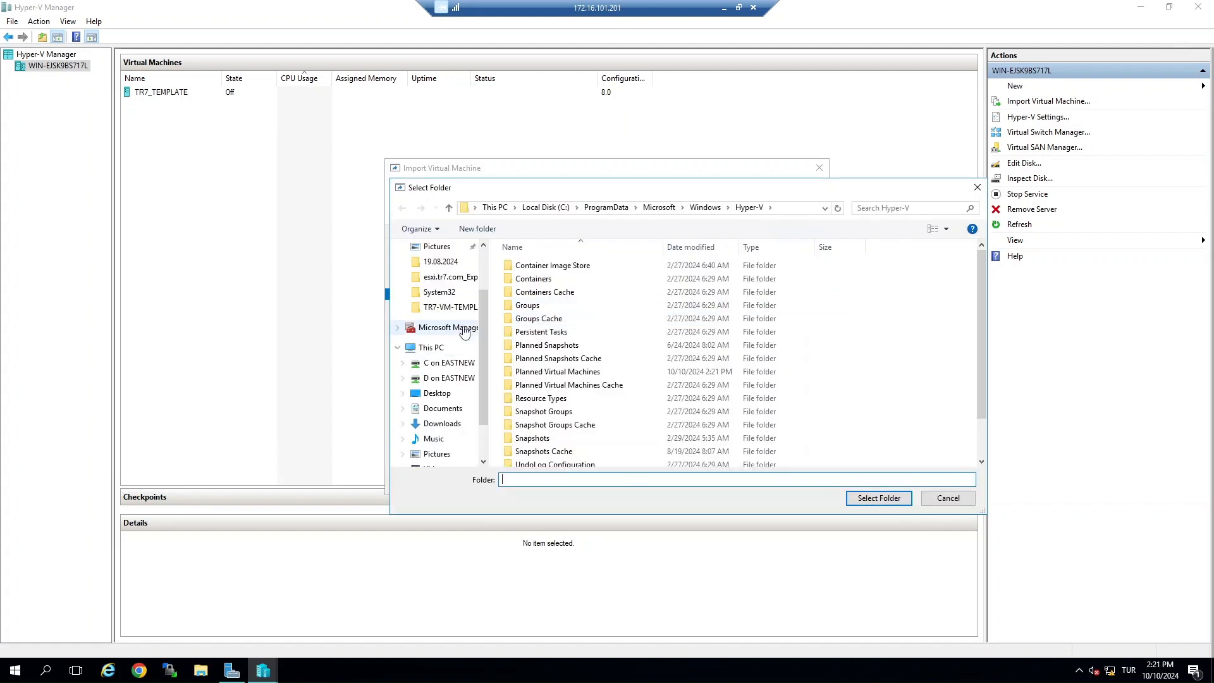
{"action": "left_click", "coordinate": [437, 272]}
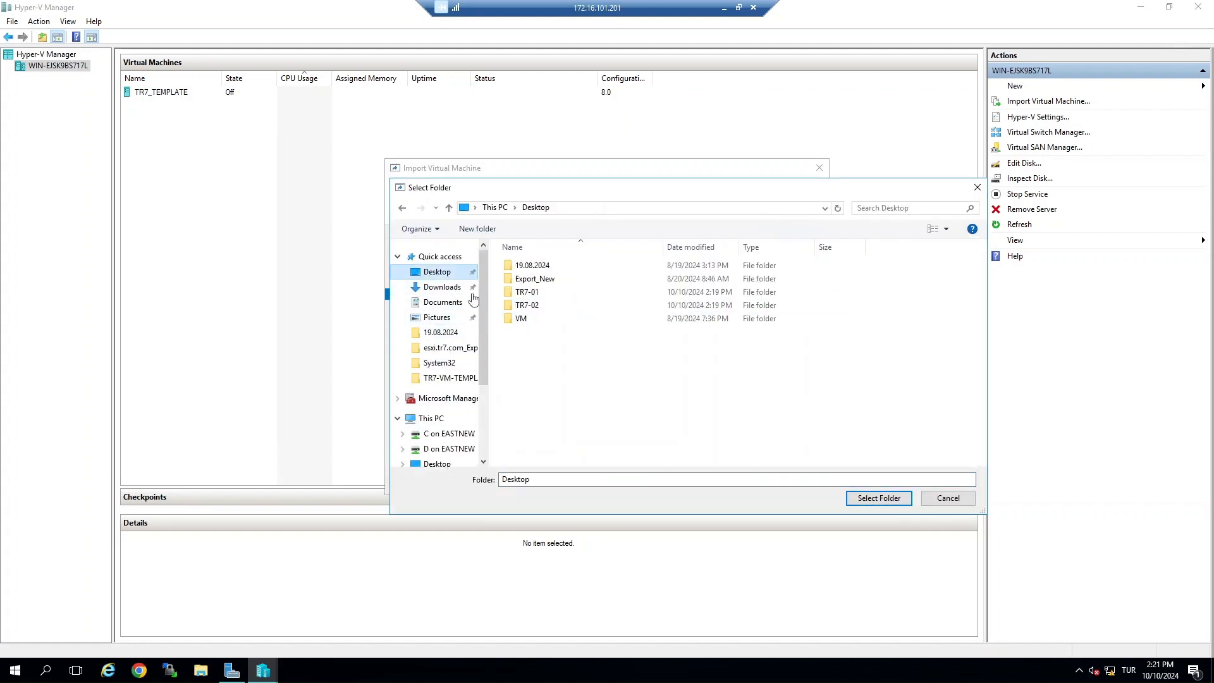
{"action": "left_click", "coordinate": [541, 293]}
{"action": "left_click", "coordinate": [879, 498]}
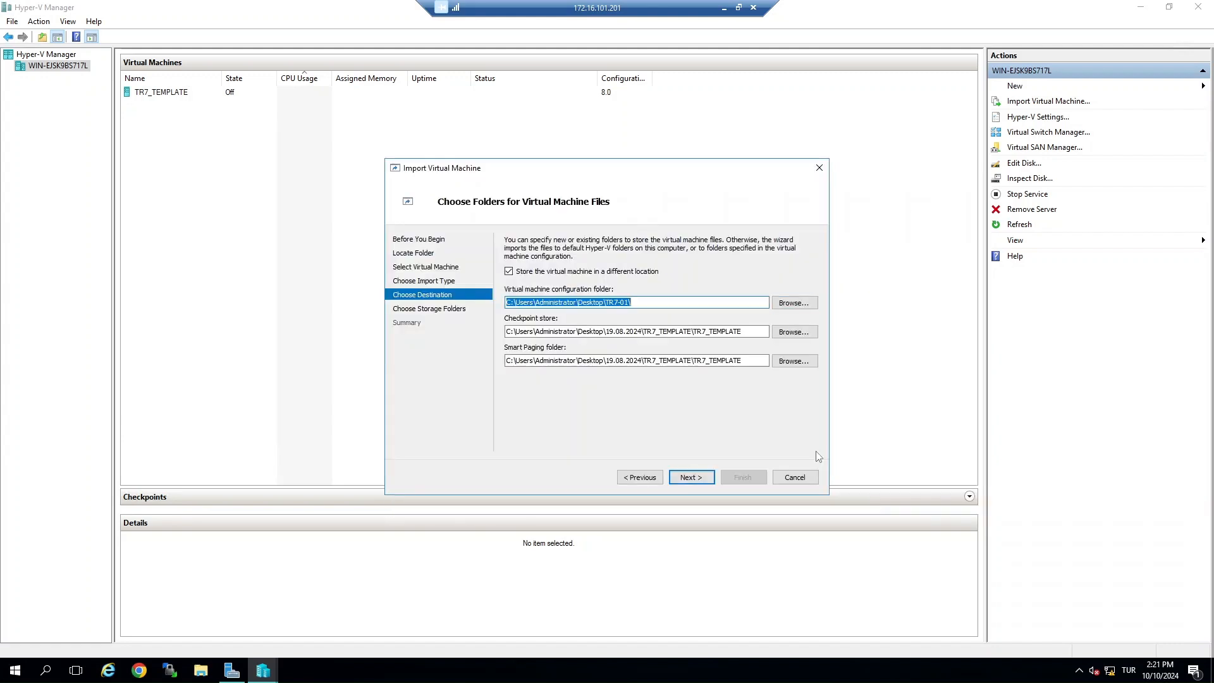
Step: Set the checkpoint store and smart paging folder to the same Desktop\TR7-01 path as the configuration folder
{"action": "left_click", "coordinate": [684, 335]}
{"action": "key", "text": "ctrl+a"}
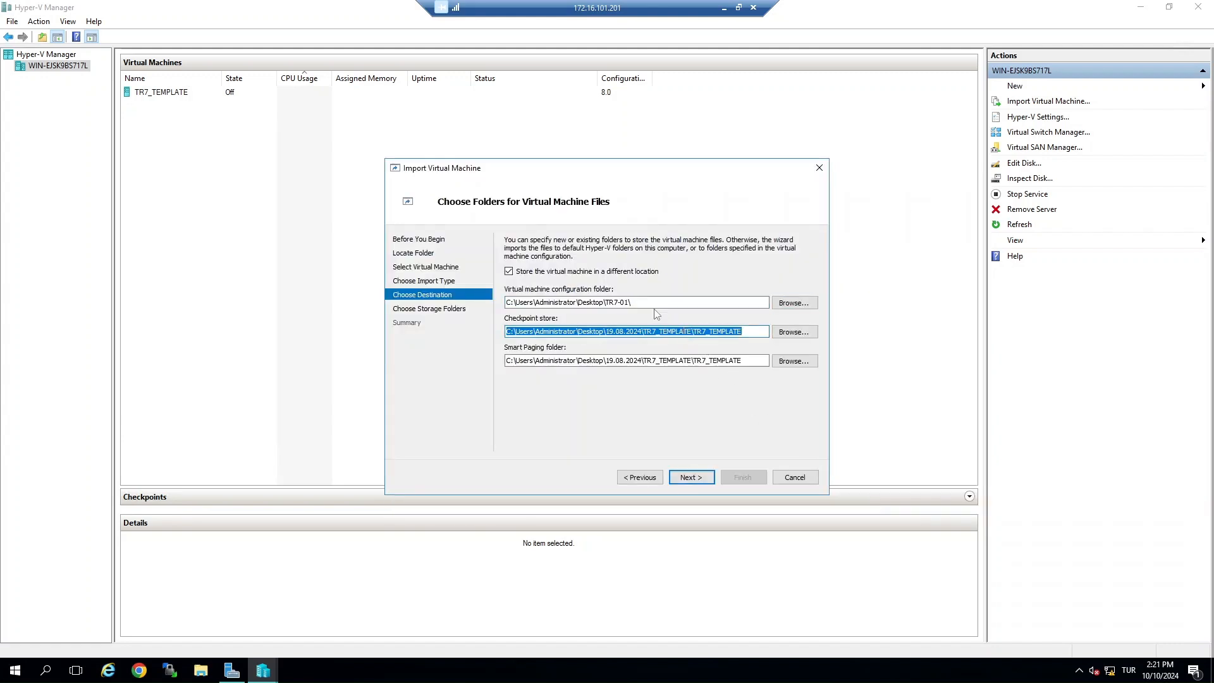
{"action": "left_click", "coordinate": [656, 305]}
{"action": "key", "text": "ctrl+a"}
{"action": "left_click", "coordinate": [664, 331]}
{"action": "key", "text": "ctrl+a"}
{"action": "key", "text": "ctrl+v"}
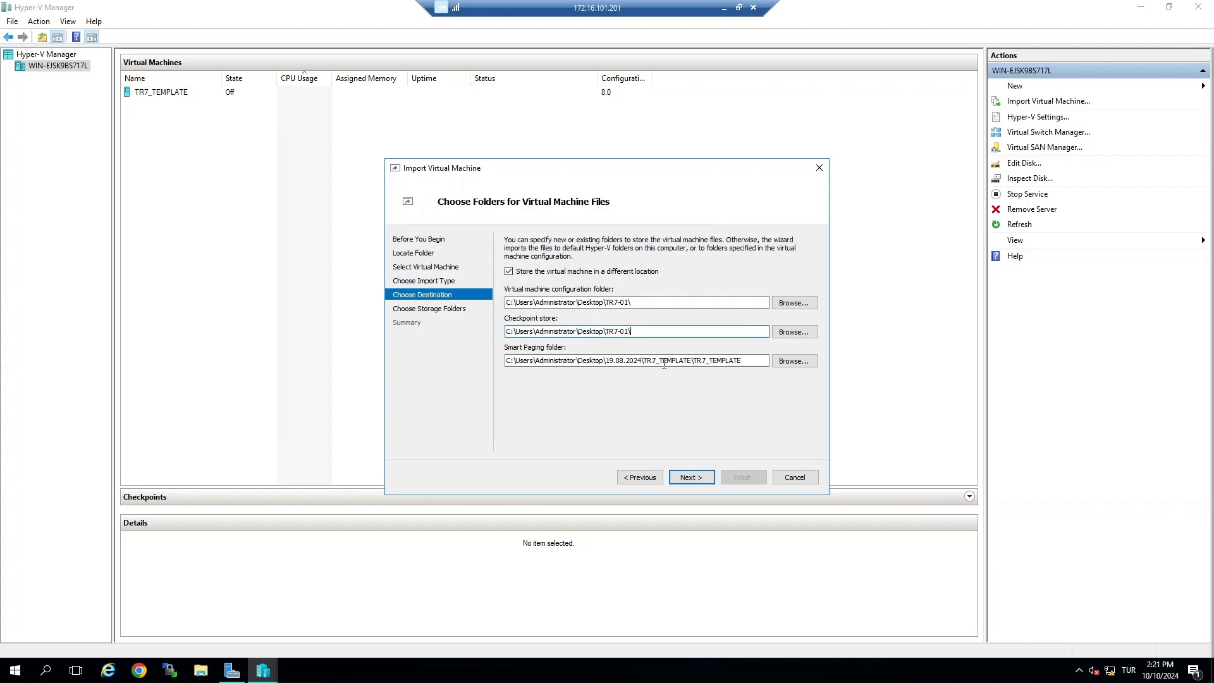
{"action": "left_click", "coordinate": [666, 360]}
{"action": "key", "text": "ctrl+a"}
{"action": "key", "text": "ctrl+v"}
Step: Store the virtual hard disks in Desktop\TR7-01 and finish the import
{"action": "left_click", "coordinate": [689, 480]}
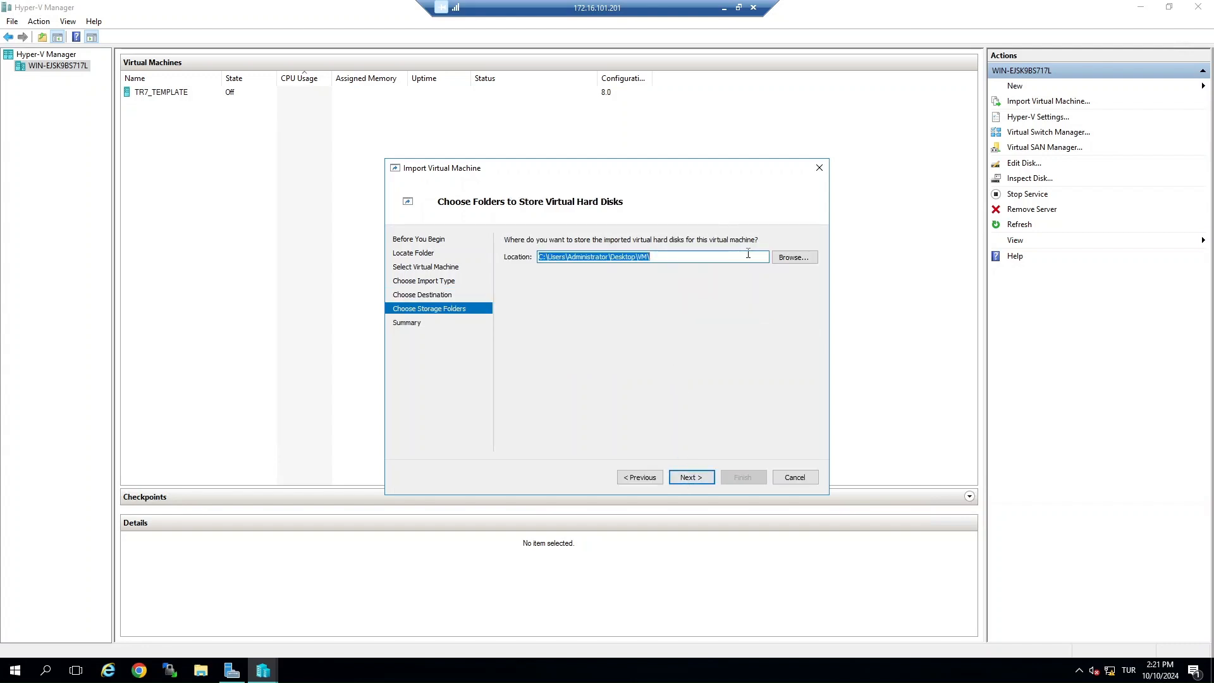
{"action": "left_click", "coordinate": [694, 478]}
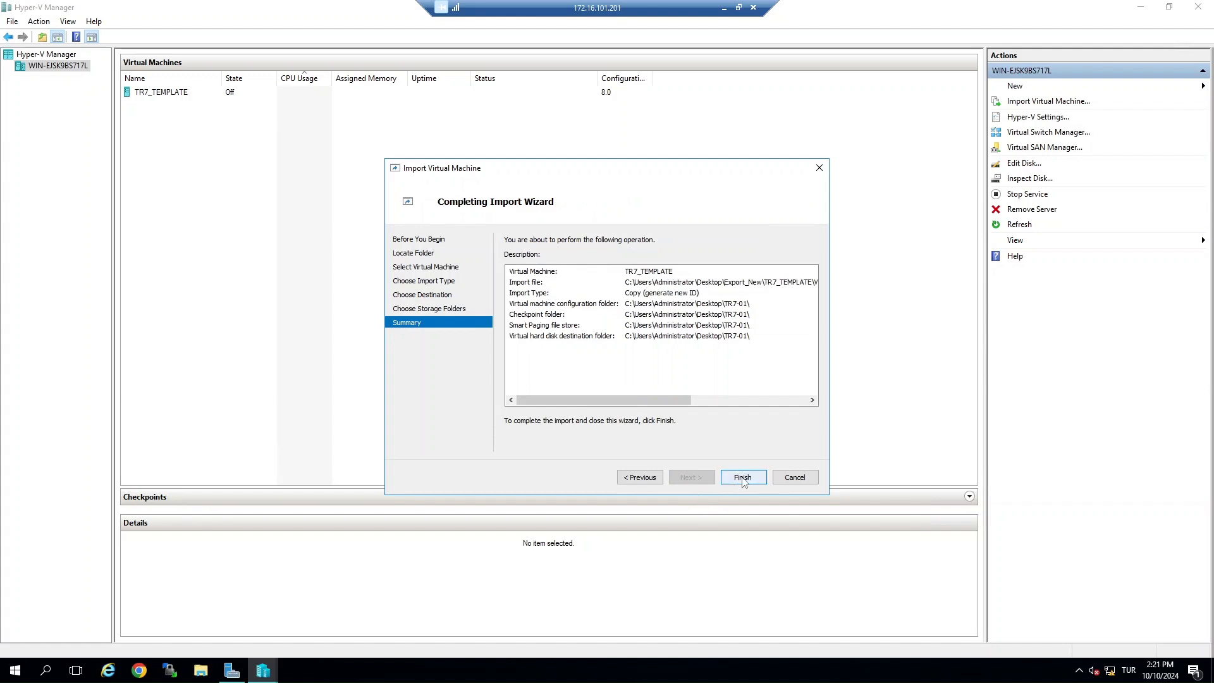
{"action": "left_click", "coordinate": [743, 478]}
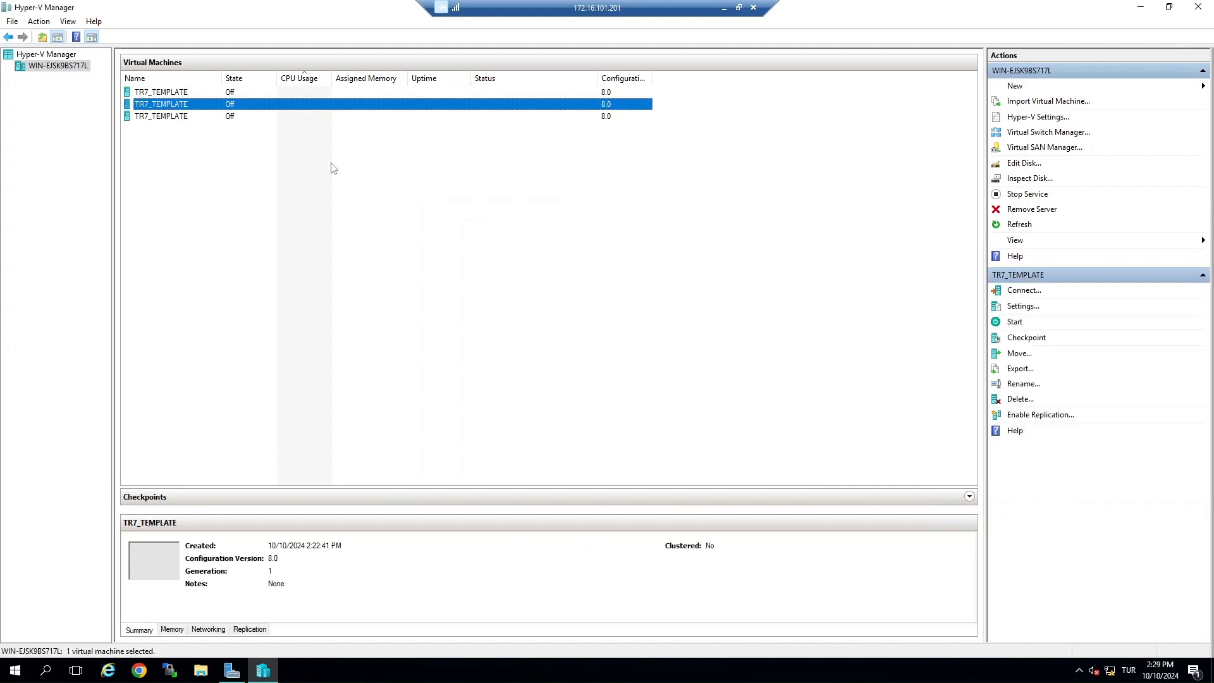
Step: Rename the first imported TR7_TEMPLATE copy to TR7-01
{"action": "key", "text": "F2"}
{"action": "type", "text": "TR7-01"}
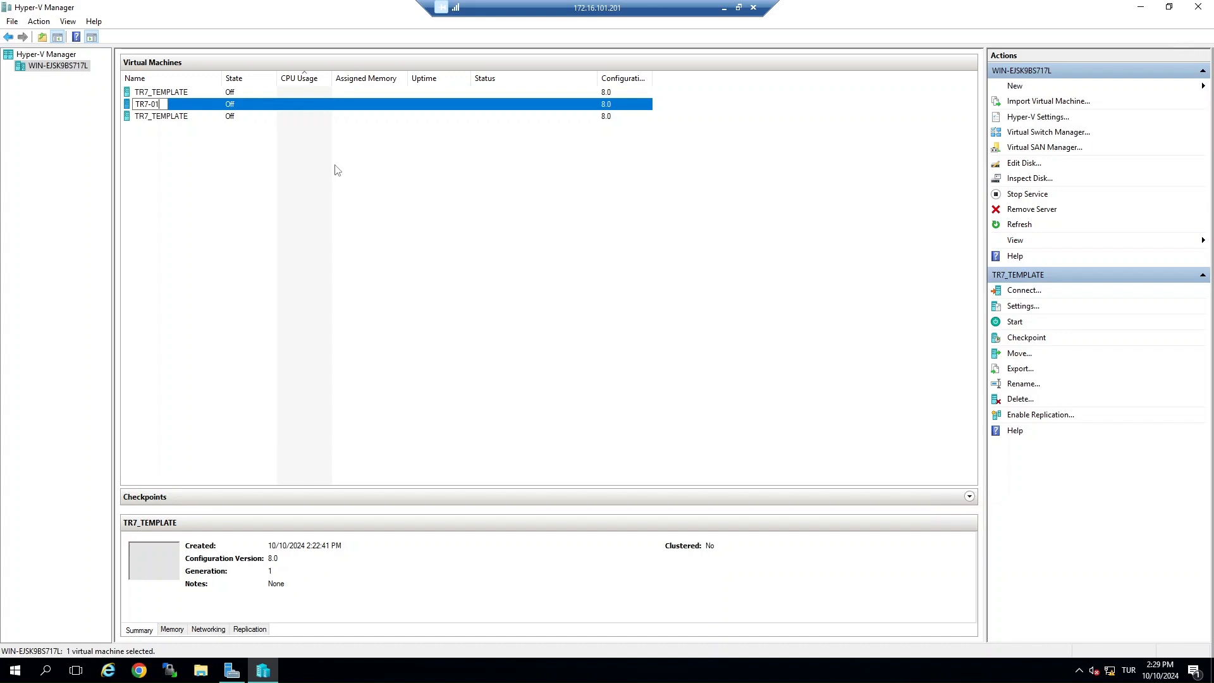
{"action": "left_click", "coordinate": [200, 139]}
Step: Rename the second imported TR7_TEMPLATE copy to TR7-02
{"action": "key", "text": "Down"}
{"action": "key", "text": "F2"}
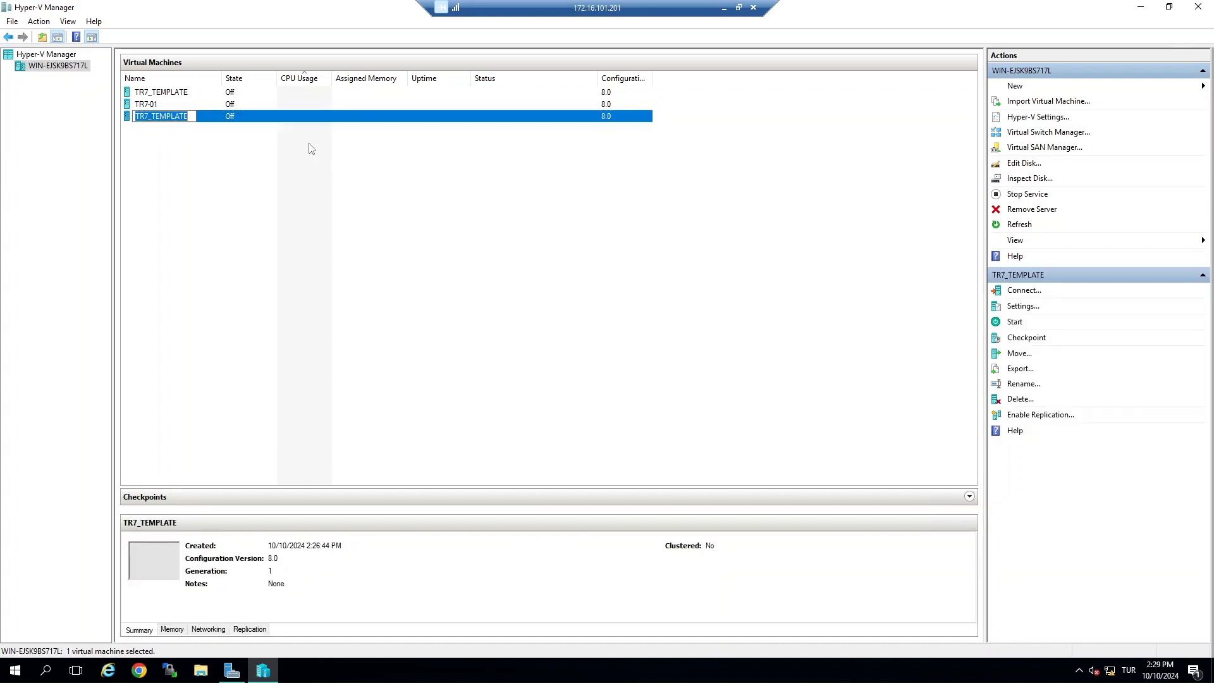
{"action": "key", "text": "End"}
{"action": "key", "text": "BackSpace"}
{"action": "key", "text": "BackSpace"}
{"action": "key", "text": "BackSpace"}
{"action": "key", "text": "BackSpace"}
{"action": "key", "text": "BackSpace"}
{"action": "key", "text": "BackSpace"}
{"action": "key", "text": "BackSpace"}
{"action": "key", "text": "BackSpace"}
{"action": "key", "text": "BackSpace"}
{"action": "type", "text": "-02"}
{"action": "key", "text": "Return"}
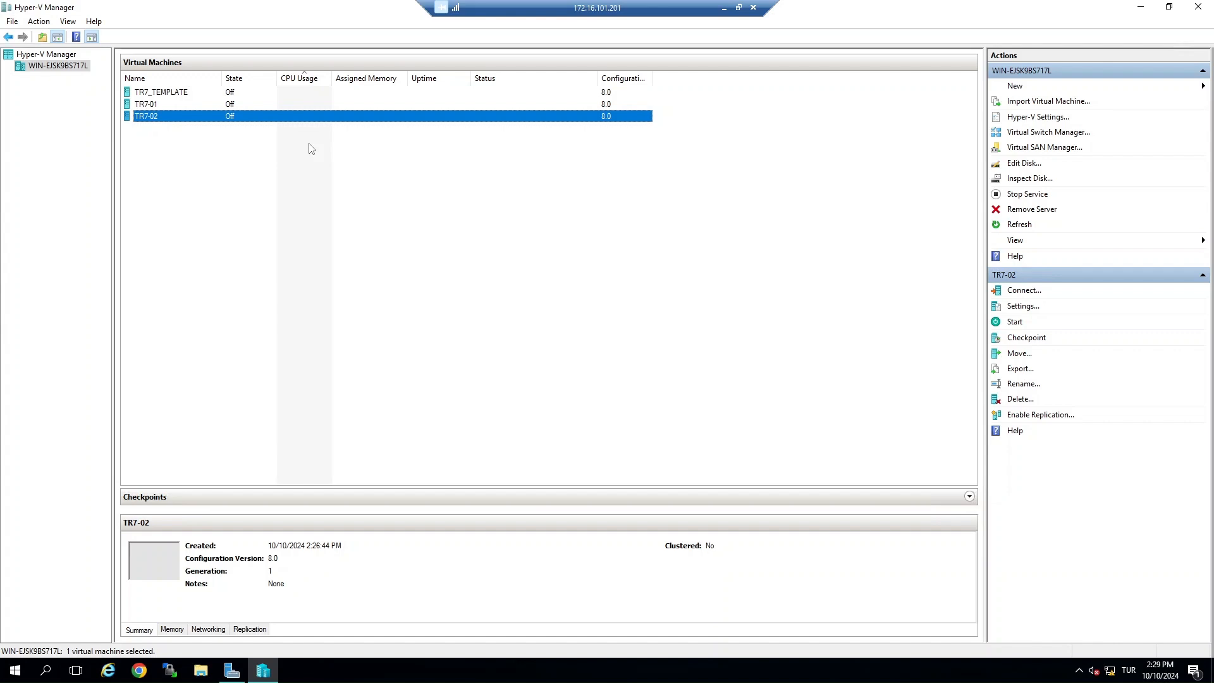
Step: Open the settings of TR7-01 and add two network adapters
{"action": "right_click", "coordinate": [195, 107]}
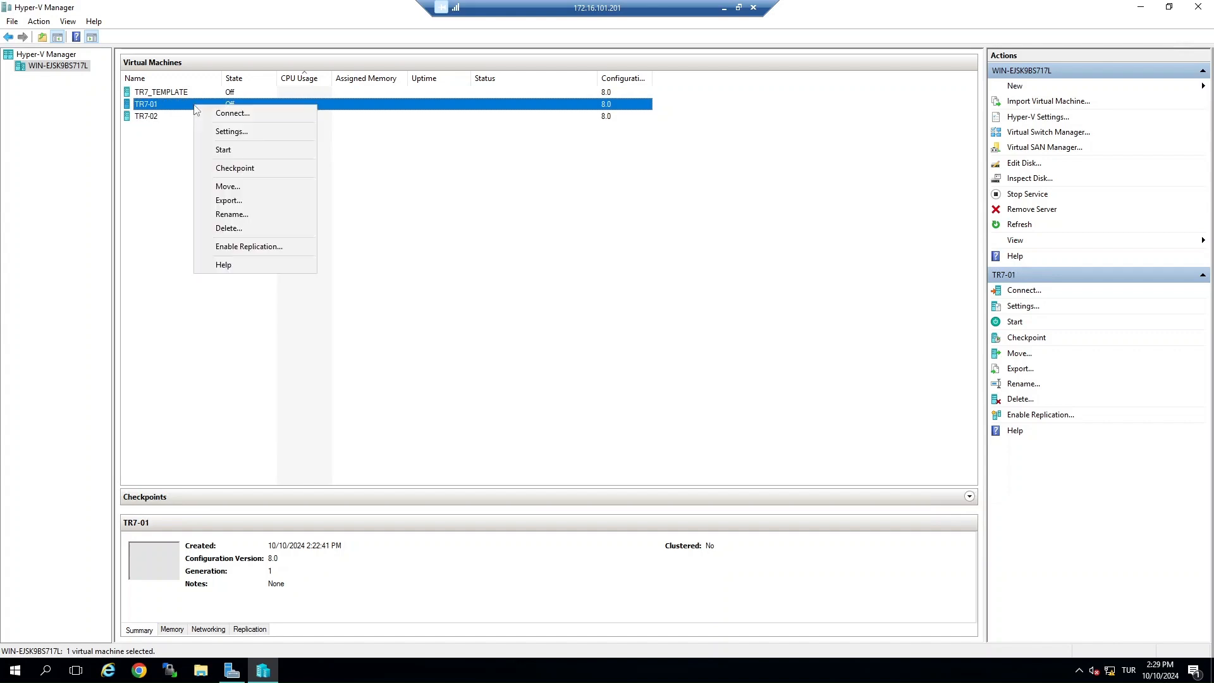
{"action": "left_click", "coordinate": [217, 134]}
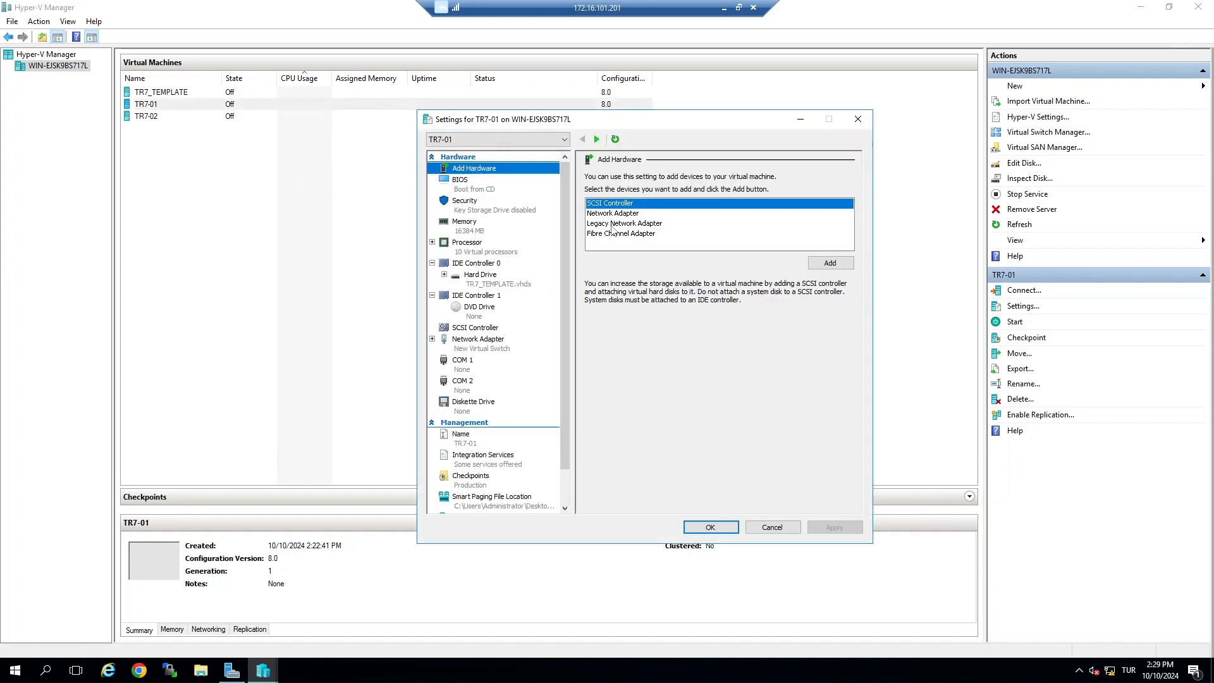
{"action": "left_click", "coordinate": [627, 214]}
{"action": "left_click", "coordinate": [829, 262]}
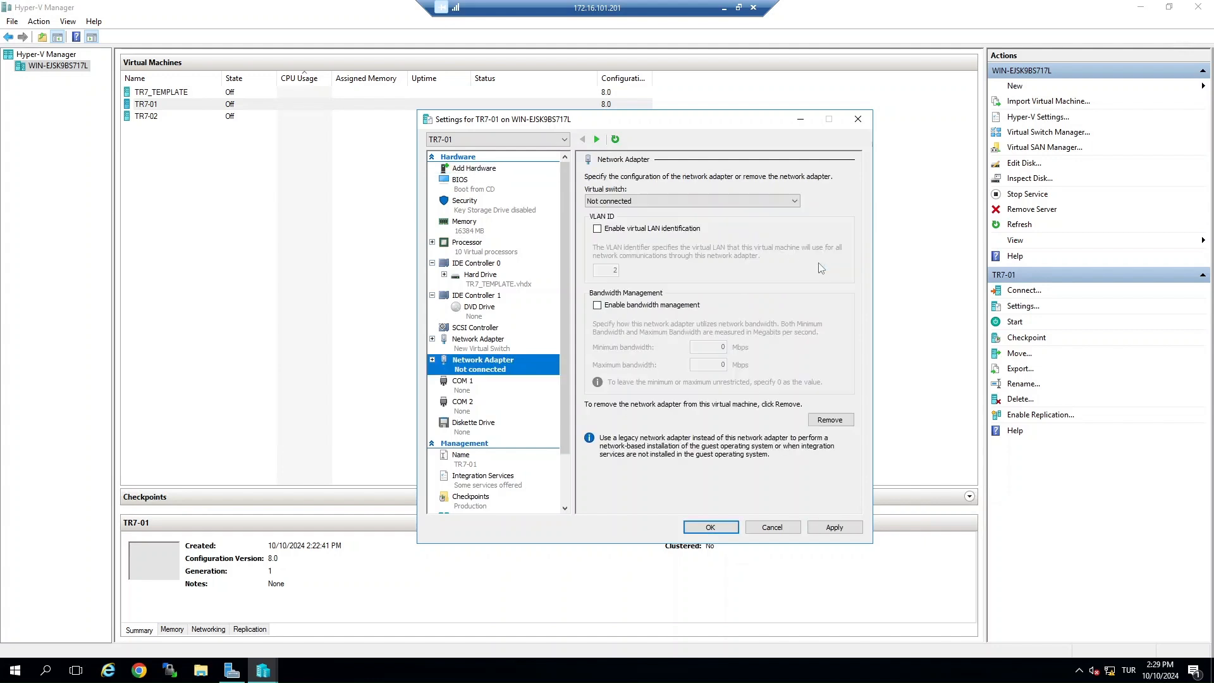
{"action": "left_click", "coordinate": [476, 170]}
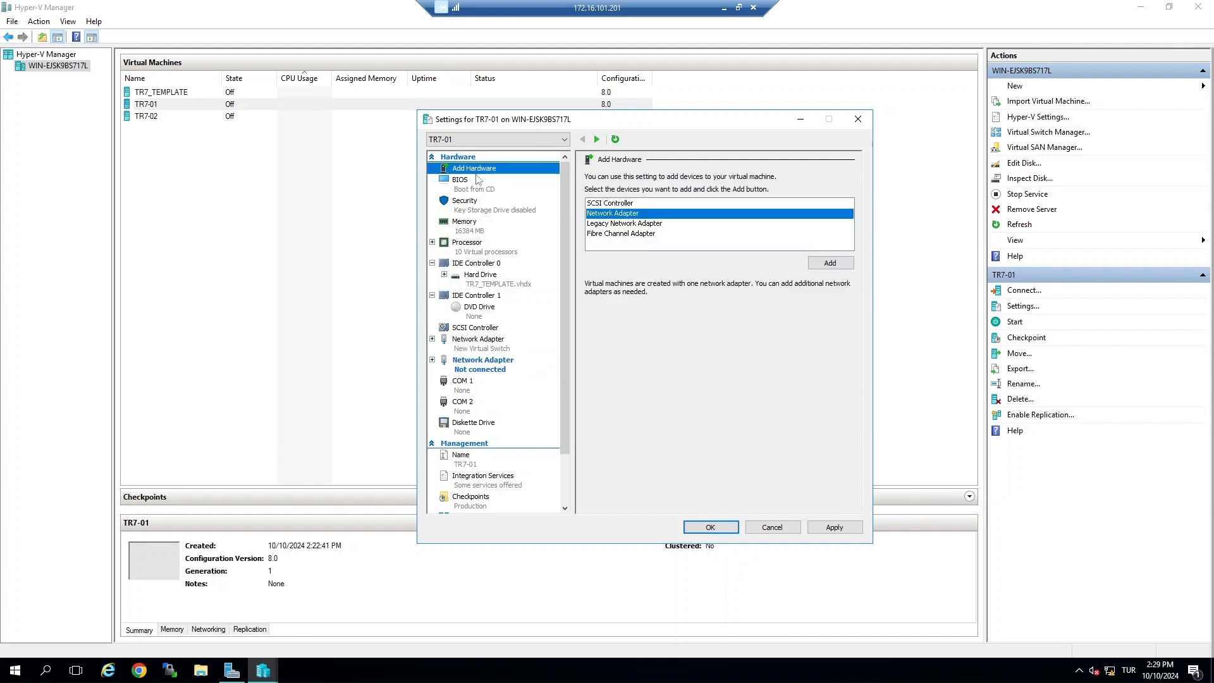
{"action": "left_click", "coordinate": [828, 264]}
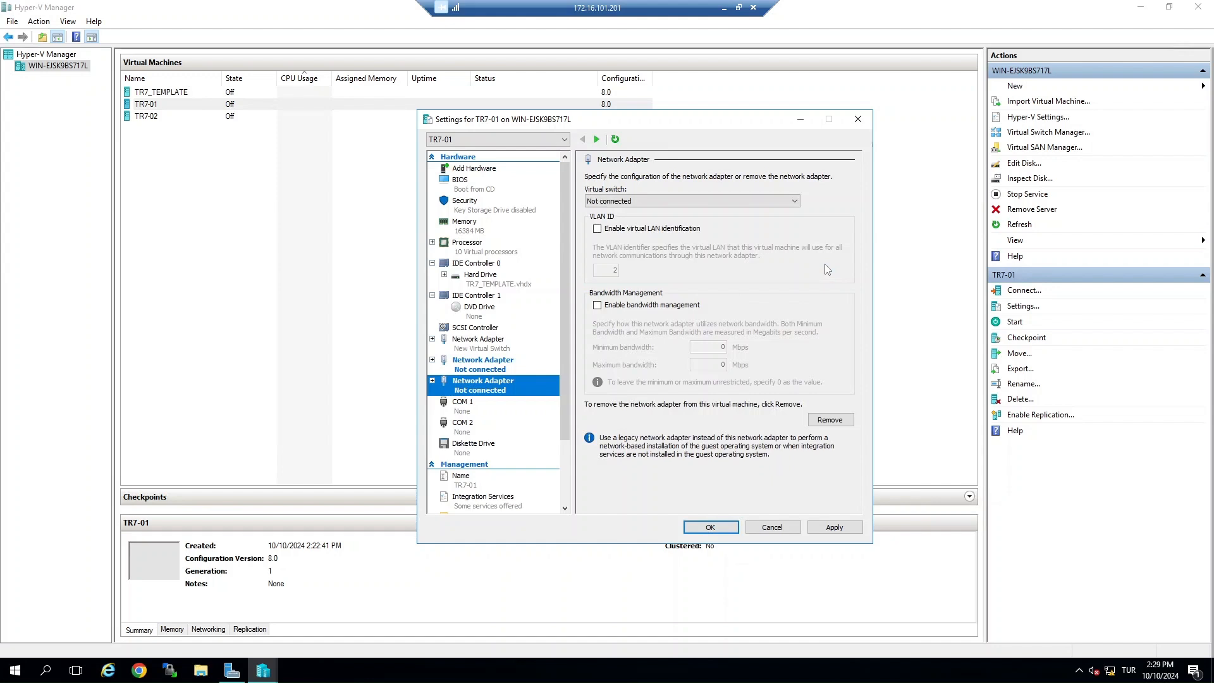
Step: Connect TR7-01's first new network adapter to the SYNC virtual switch
{"action": "left_click", "coordinate": [478, 340]}
{"action": "left_click", "coordinate": [482, 361]}
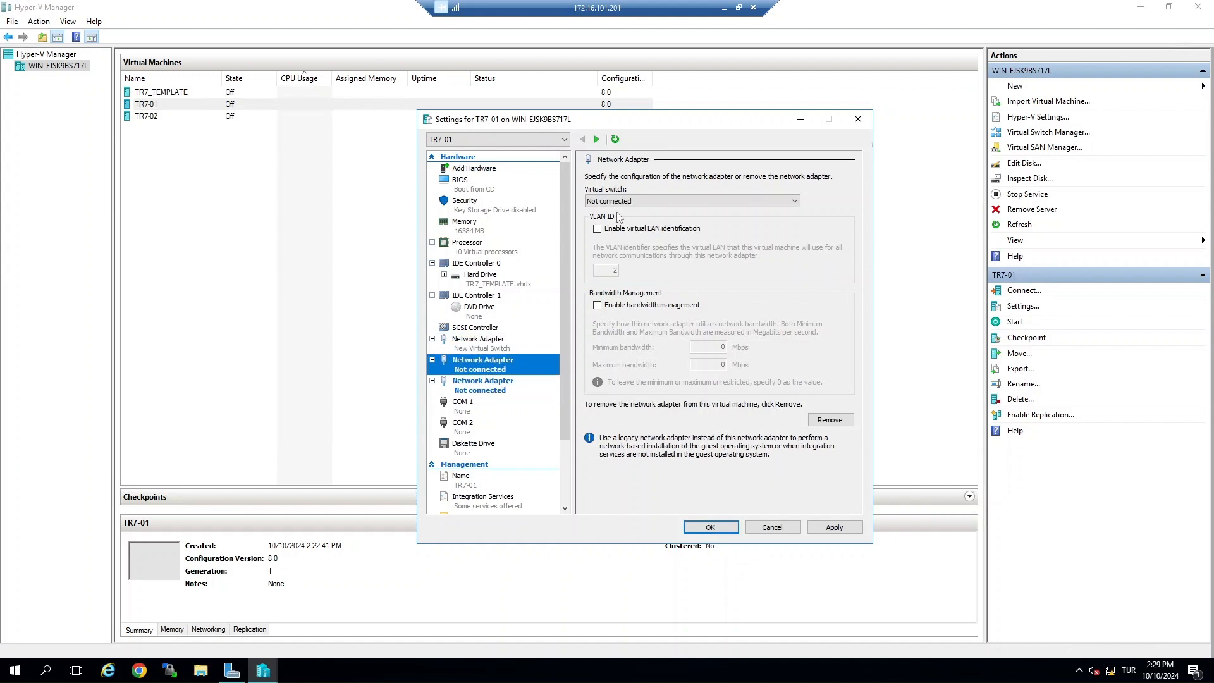
{"action": "left_click", "coordinate": [622, 202]}
{"action": "left_click", "coordinate": [618, 229]}
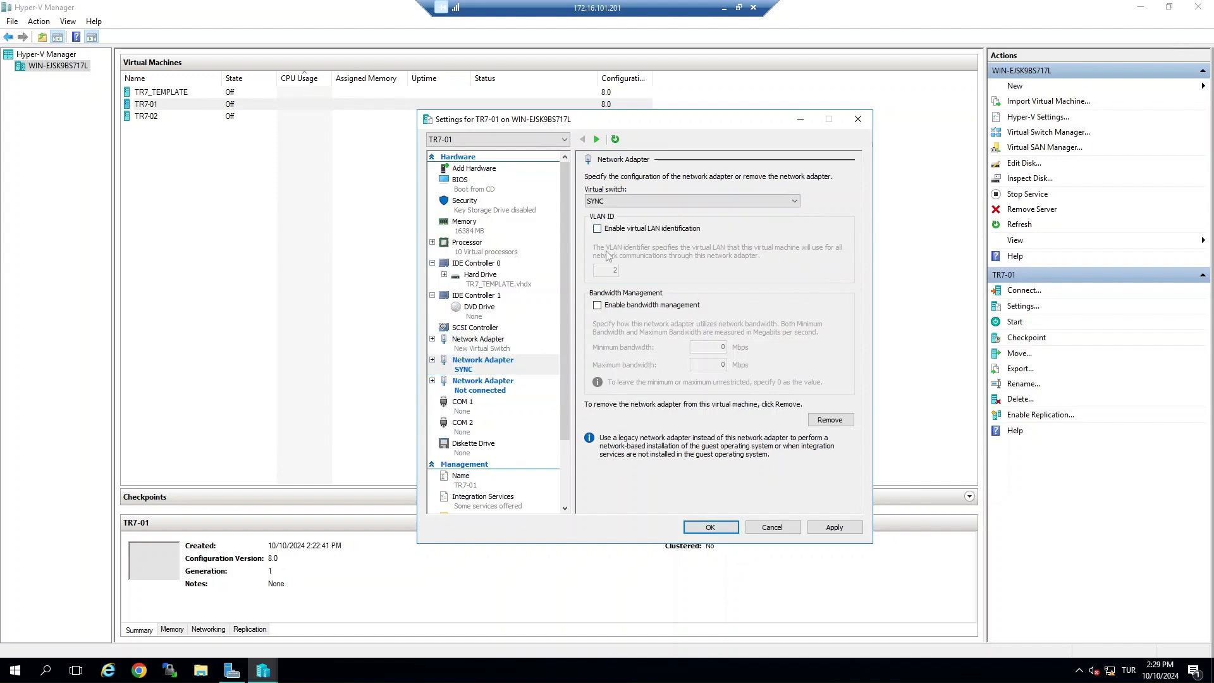
Step: Connect TR7-01's second new network adapter to New Virtual Switch and apply the settings
{"action": "left_click", "coordinate": [499, 392]}
{"action": "left_click", "coordinate": [625, 201]}
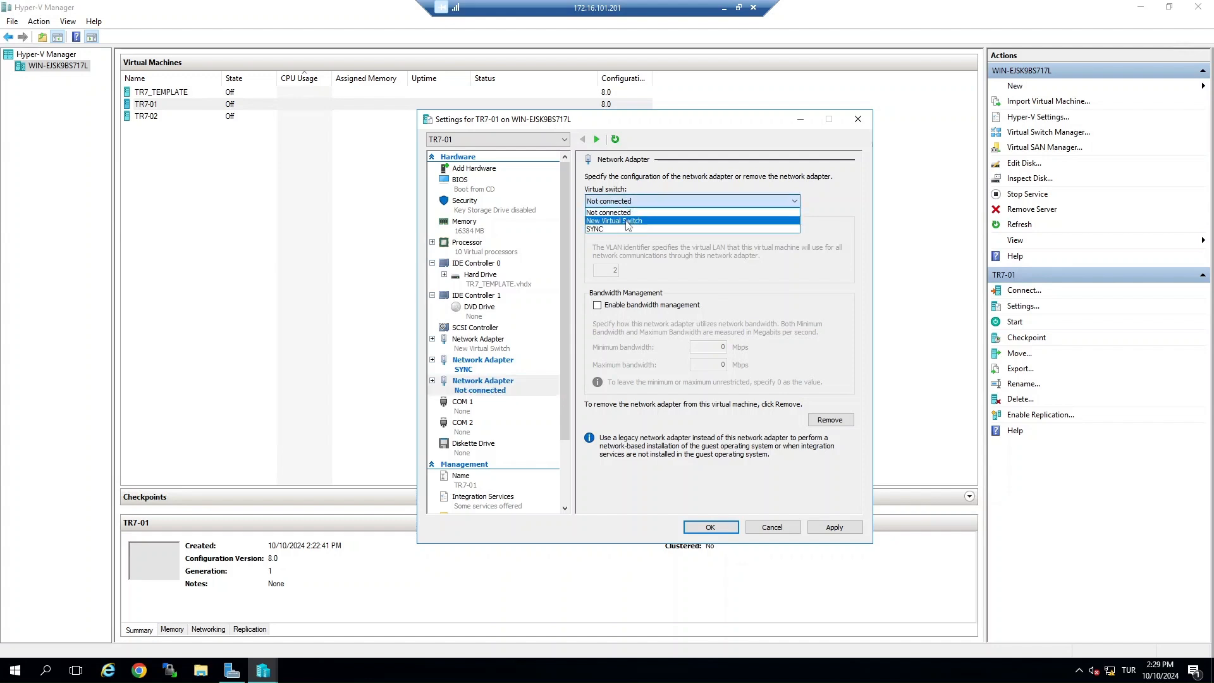
{"action": "left_click", "coordinate": [630, 218]}
{"action": "left_click", "coordinate": [822, 525]}
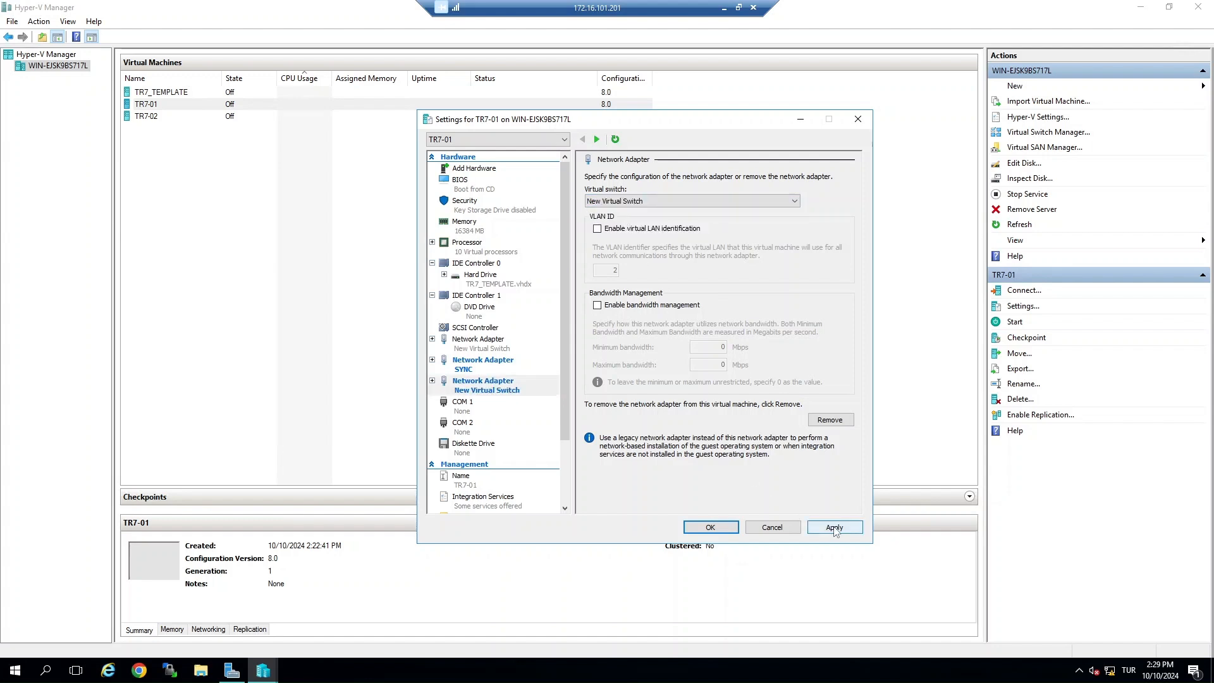
{"action": "left_click", "coordinate": [696, 531]}
Step: Open the settings of TR7-02 and add two network adapters
{"action": "left_click", "coordinate": [198, 116]}
{"action": "right_click", "coordinate": [197, 117]}
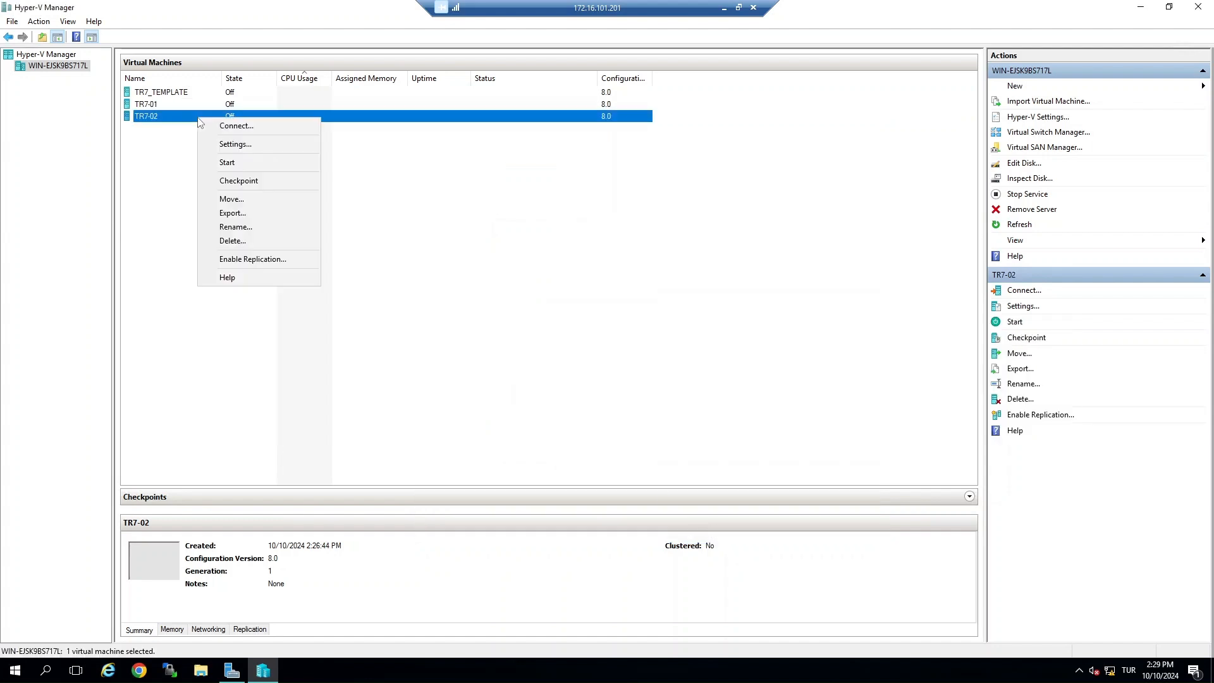
{"action": "left_click", "coordinate": [234, 144]}
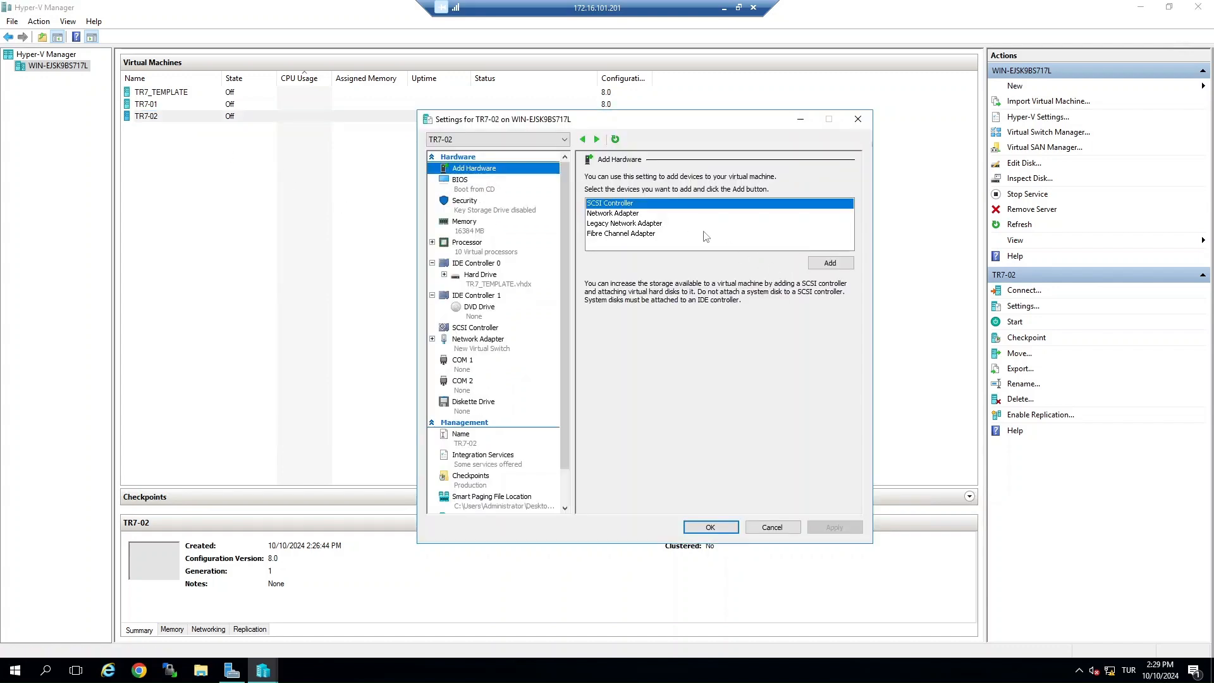
{"action": "left_click", "coordinate": [683, 213]}
{"action": "left_click", "coordinate": [822, 263]}
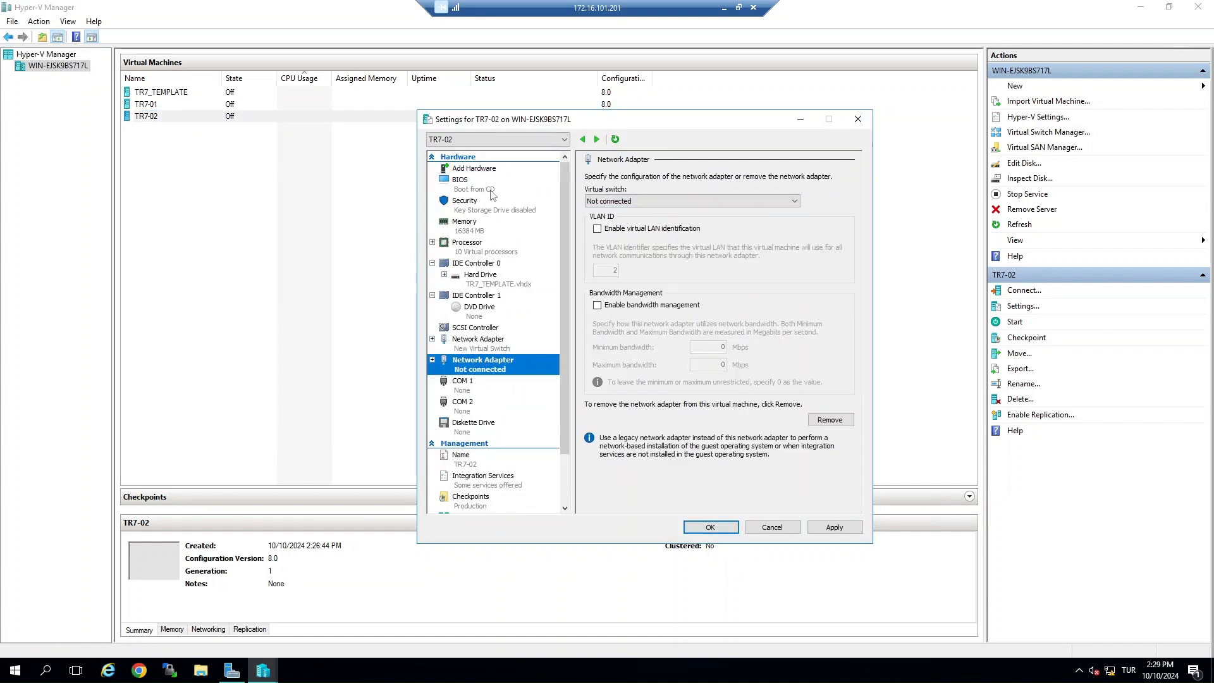
{"action": "left_click", "coordinate": [487, 168]}
{"action": "left_click", "coordinate": [632, 213]}
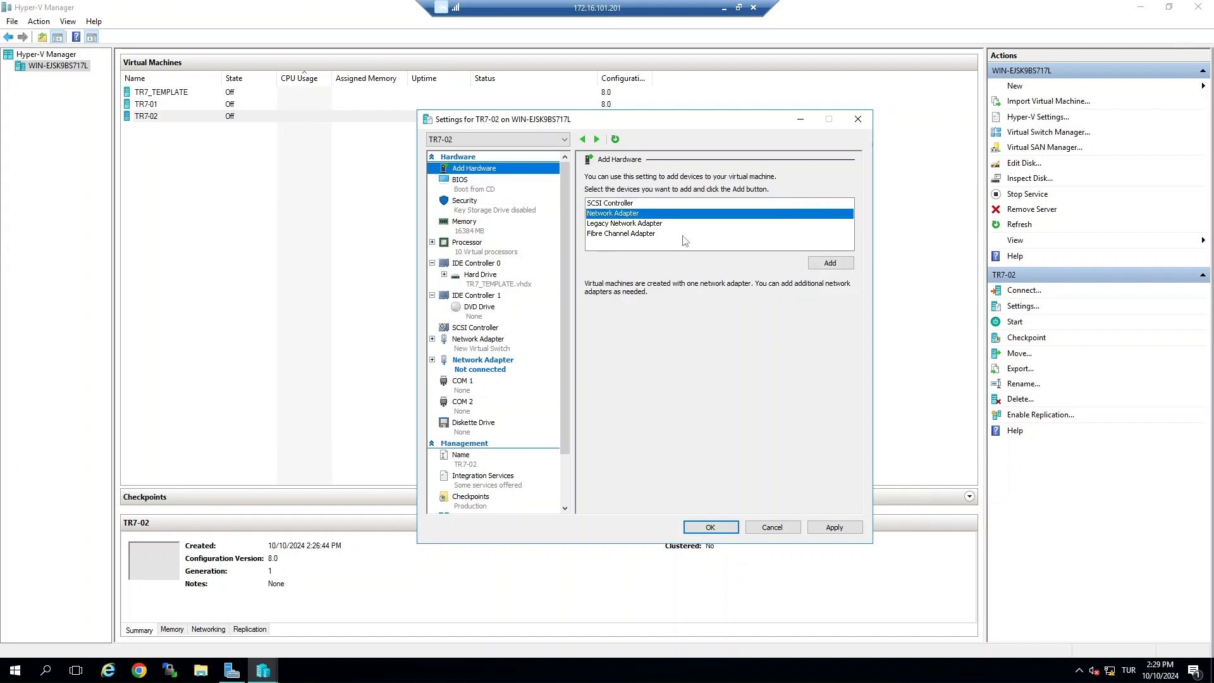
{"action": "left_click", "coordinate": [828, 263]}
Step: Connect TR7-02's first new network adapter to the SYNC virtual switch
{"action": "left_click", "coordinate": [635, 201]}
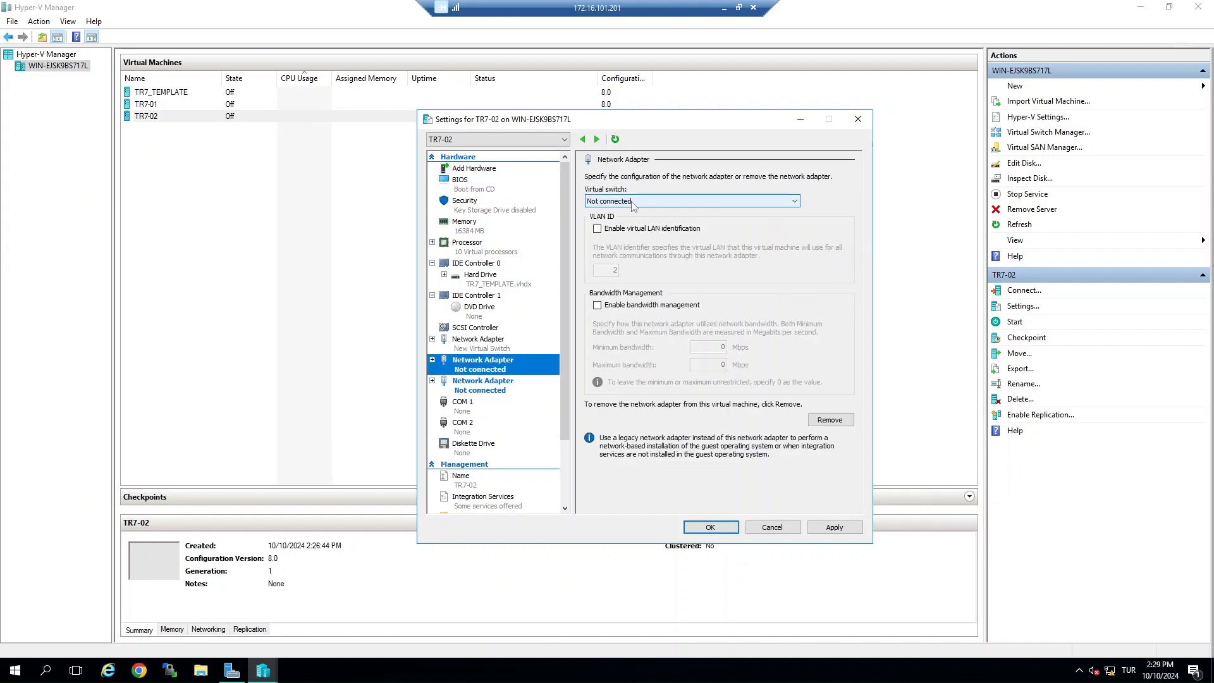
{"action": "left_click", "coordinate": [640, 229]}
Step: Connect TR7-02's second new network adapter to New Virtual Switch, then apply and close the settings
{"action": "left_click", "coordinate": [487, 385]}
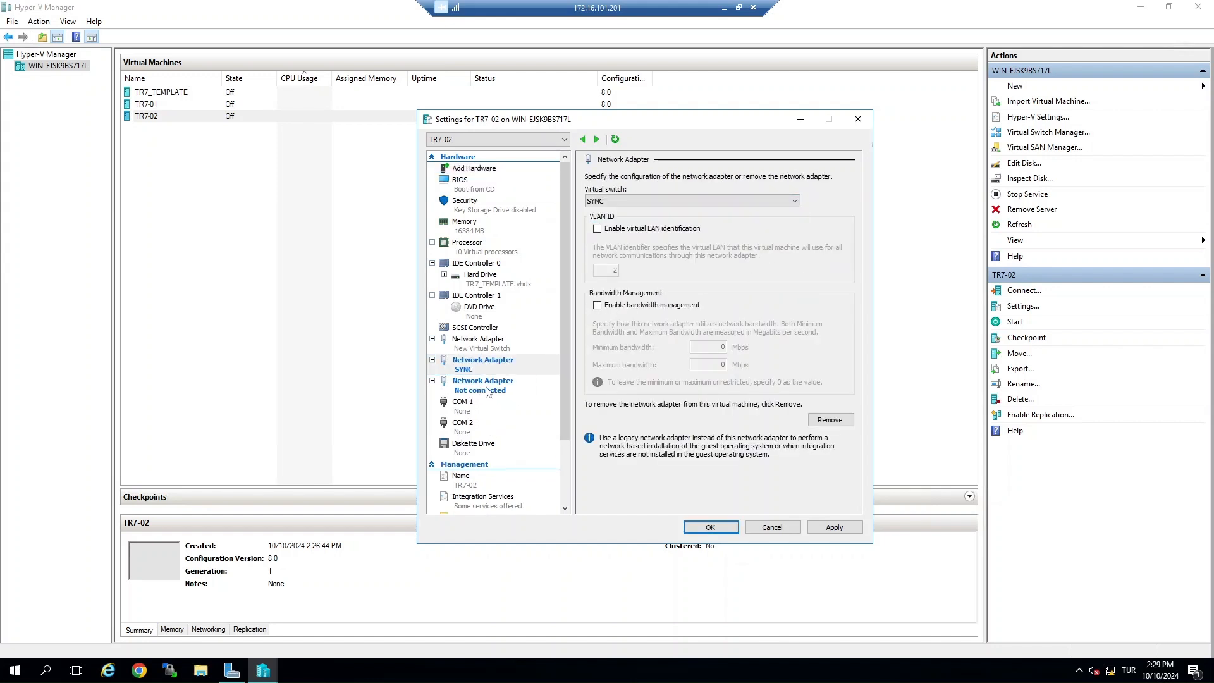
{"action": "left_click", "coordinate": [630, 202]}
{"action": "left_click", "coordinate": [633, 220]}
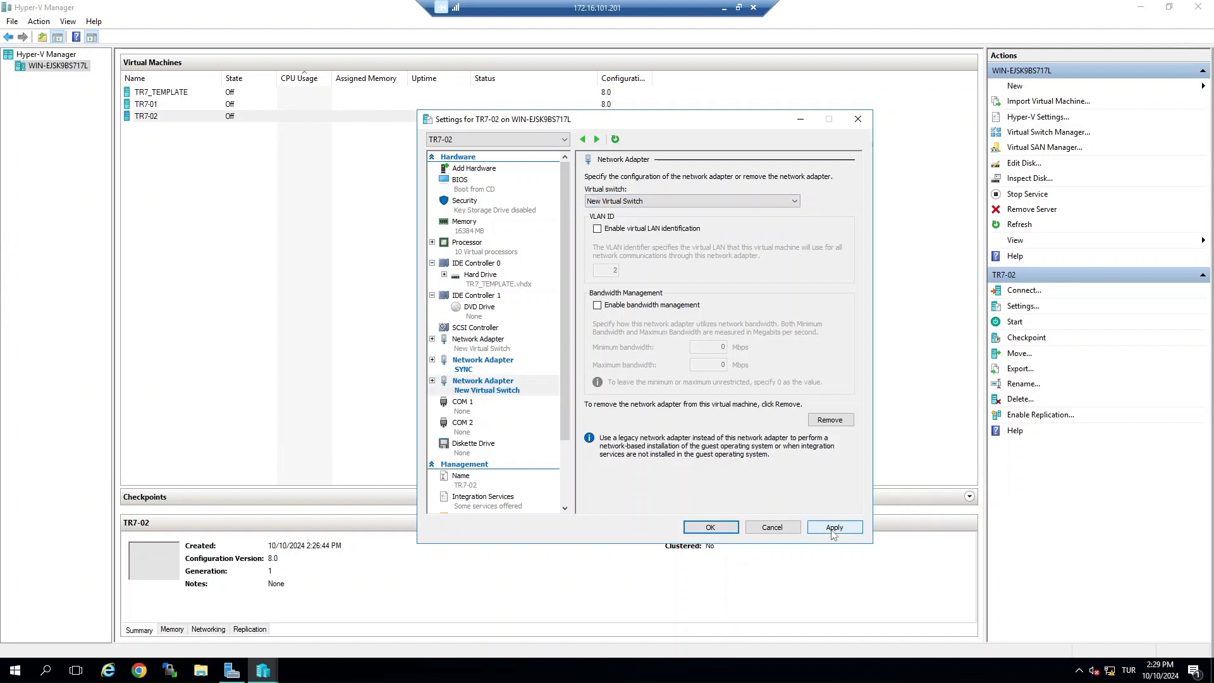
{"action": "left_click", "coordinate": [833, 528]}
{"action": "left_click", "coordinate": [711, 528]}
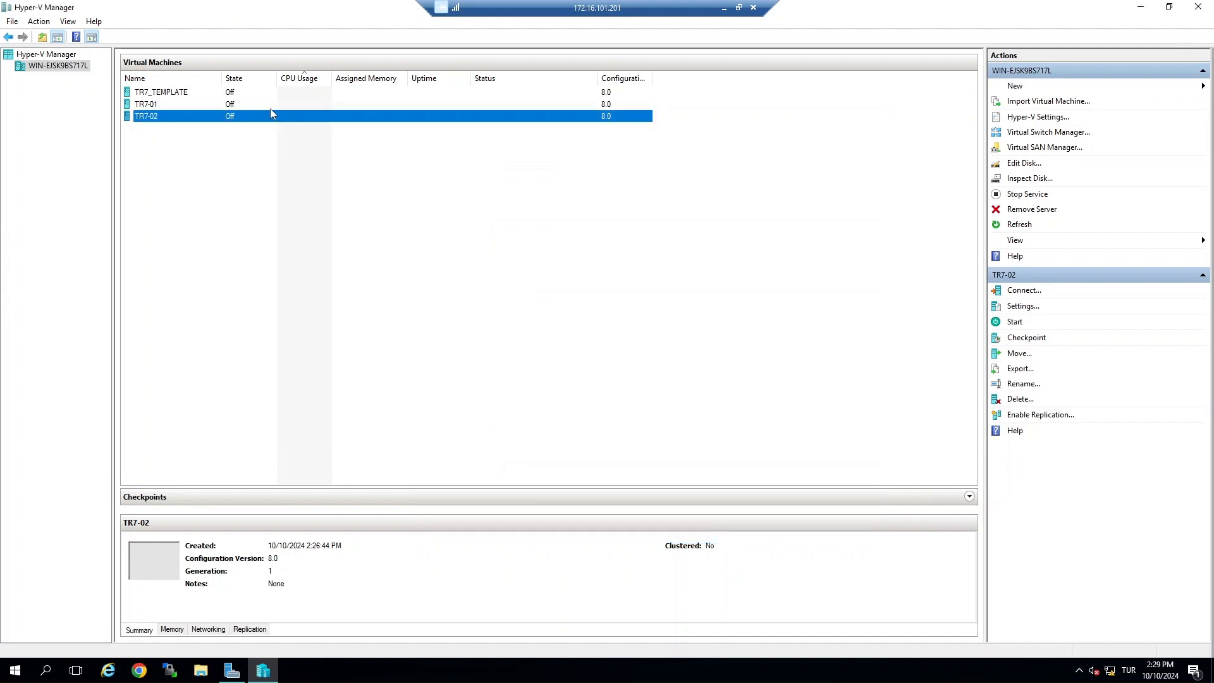
Step: Start the TR7-01 virtual machine
{"action": "left_click", "coordinate": [171, 106]}
{"action": "right_click", "coordinate": [172, 108]}
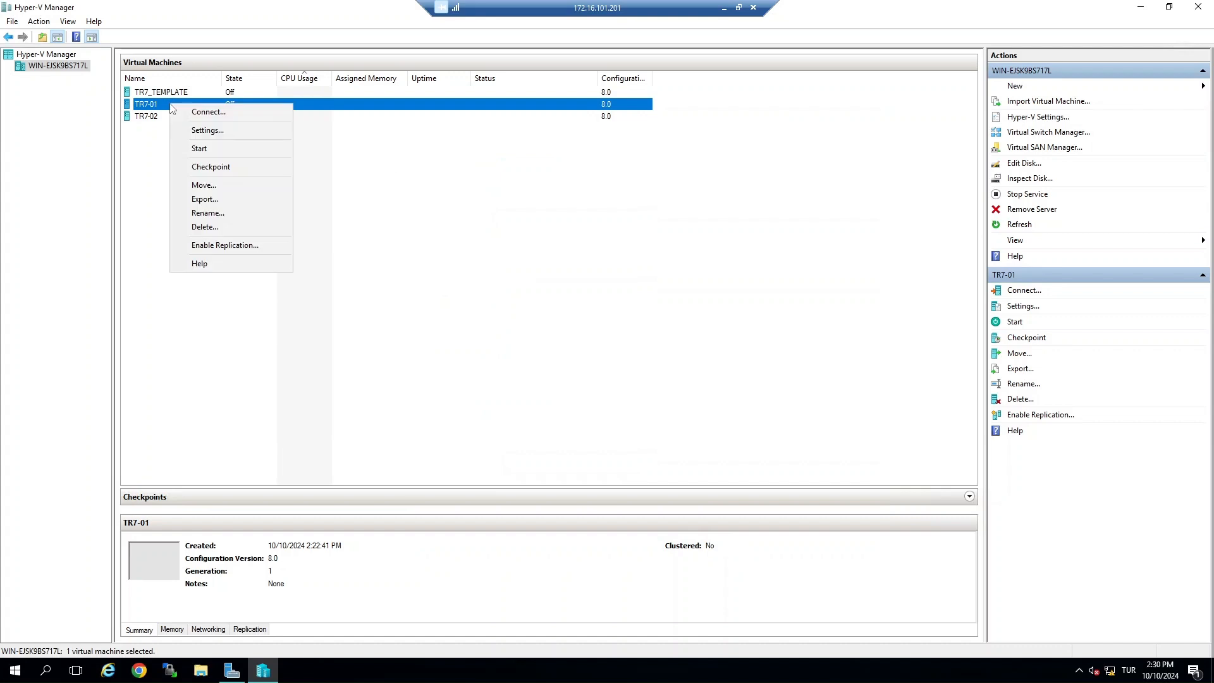
{"action": "left_click", "coordinate": [200, 148]}
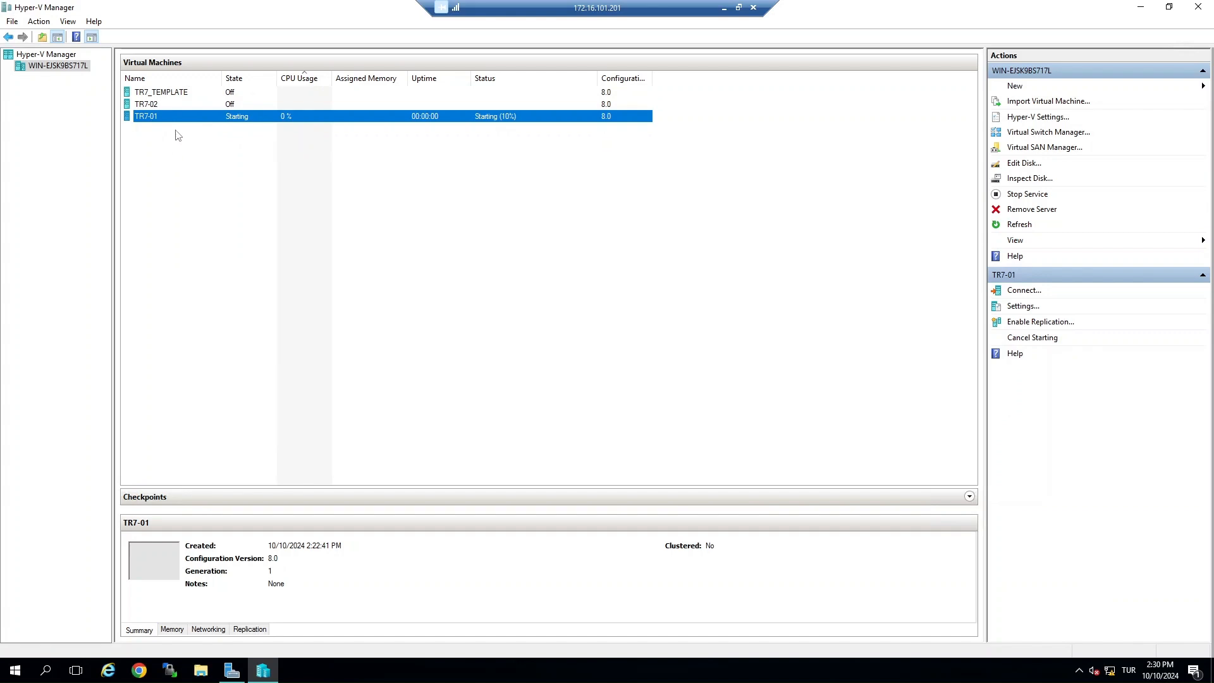
Step: Connect to TR7-01's console, log in as user setup with the account password, and choose English
{"action": "double_click", "coordinate": [174, 117]}
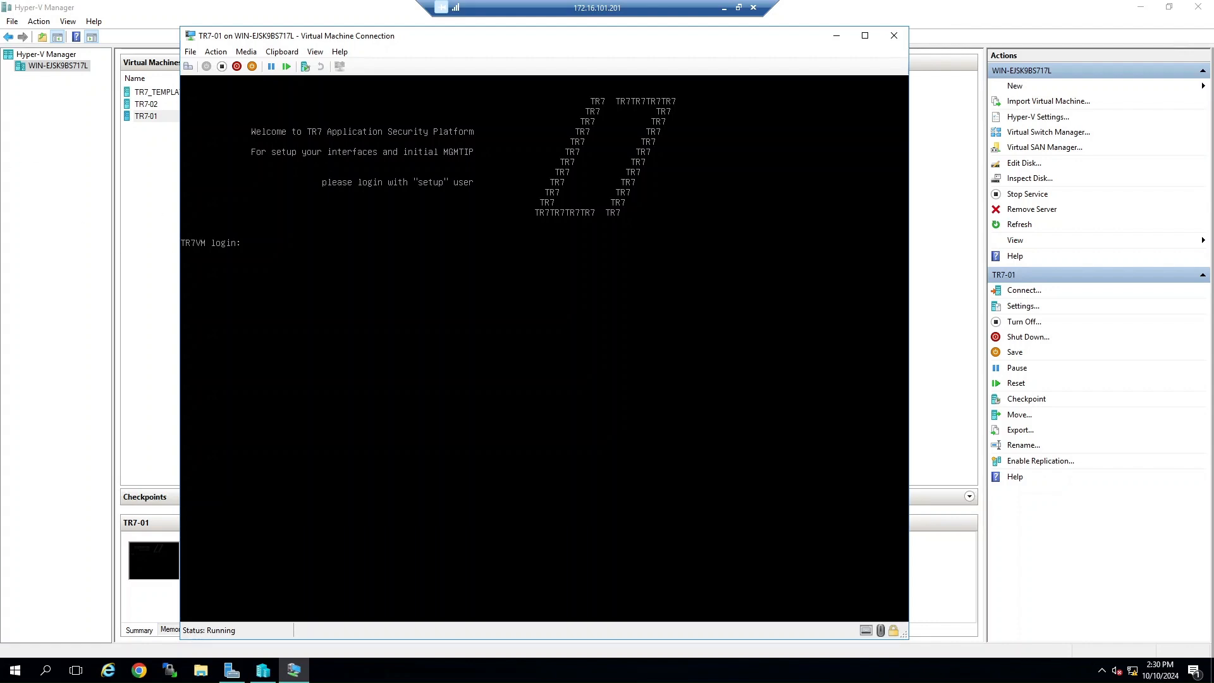
{"action": "type", "text": "setup"}
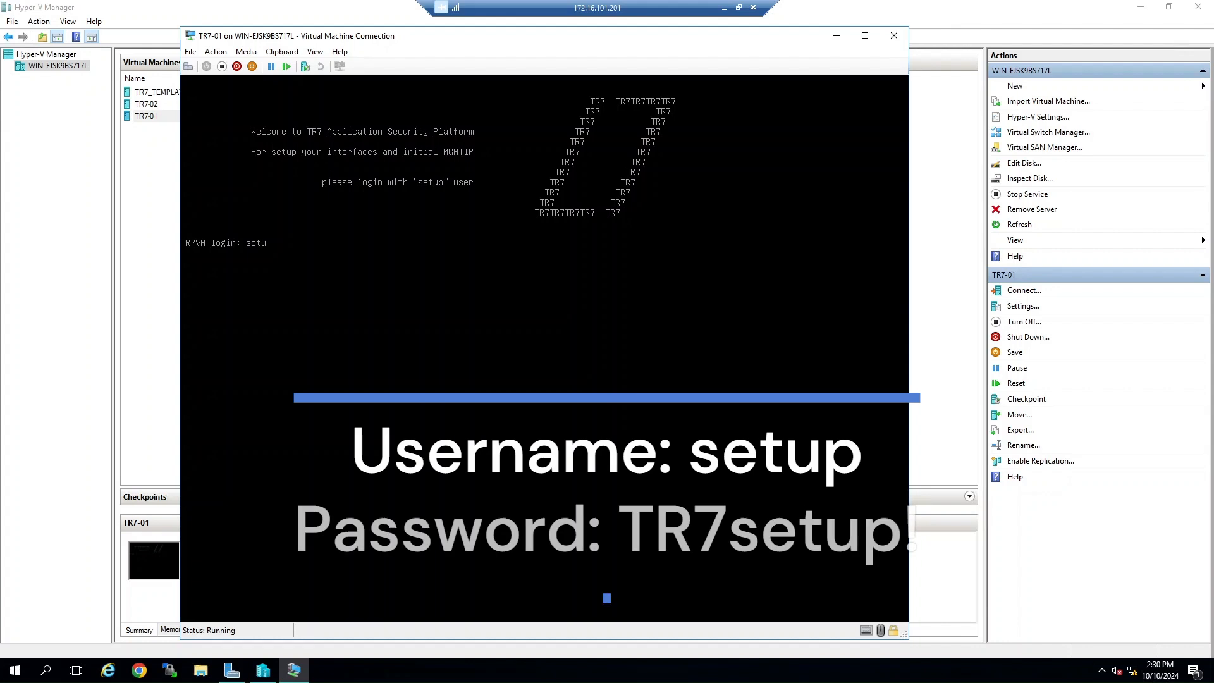
{"action": "key", "text": "Return"}
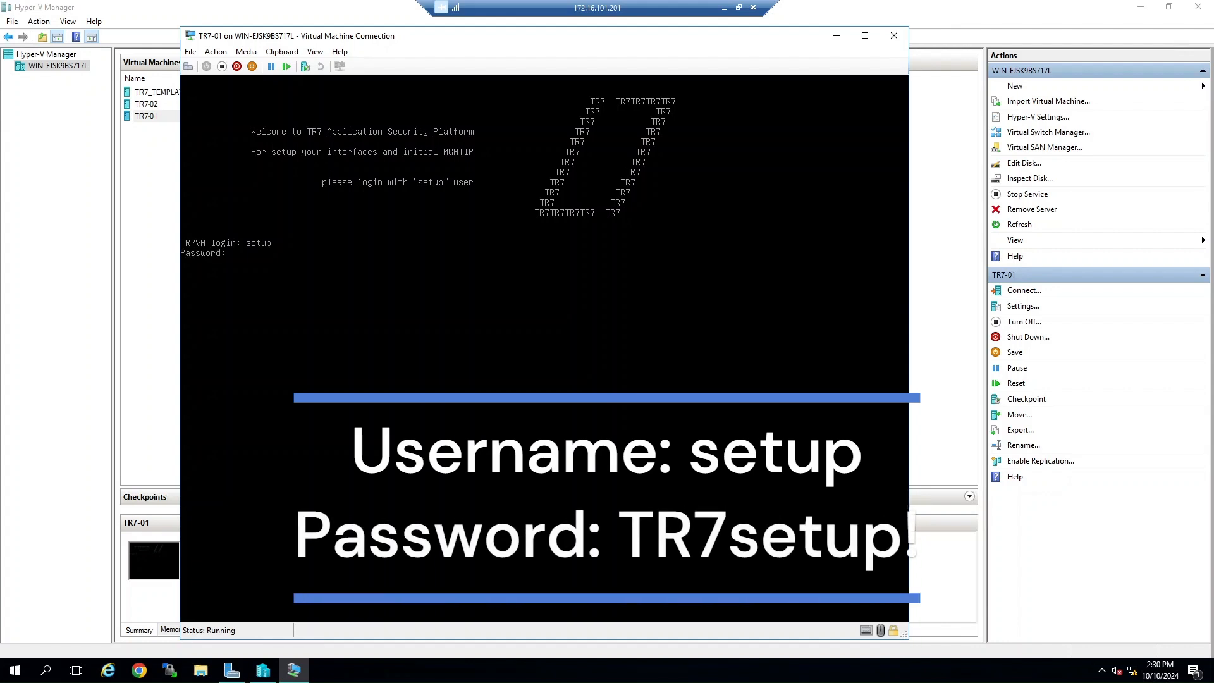
{"action": "key", "text": "Return"}
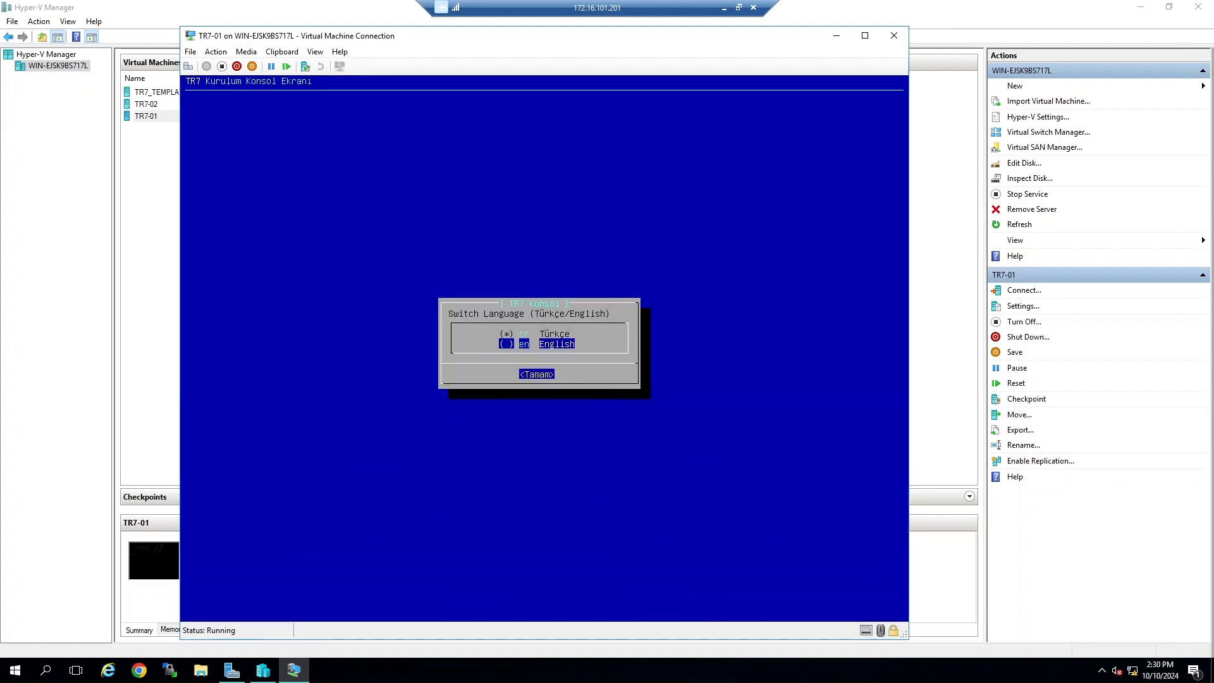
{"action": "key", "text": "Return"}
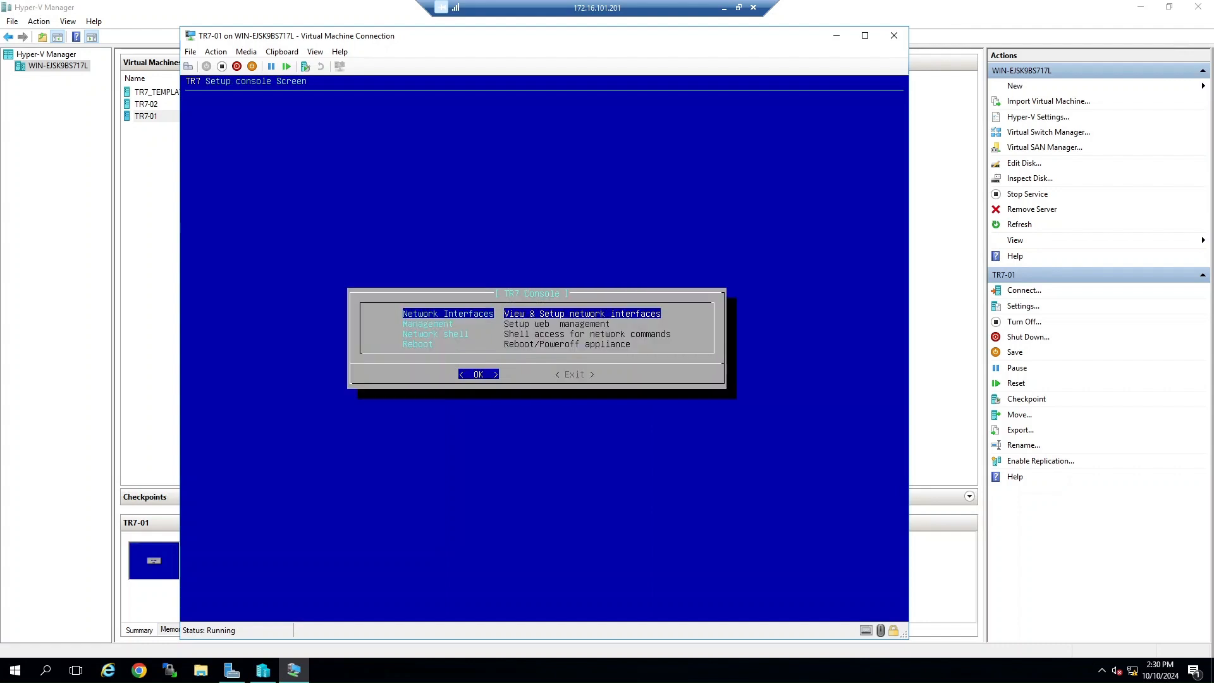
Step: Open network interface setup and rename eth0 to MGMT with the Management usage type
{"action": "key", "text": "Return"}
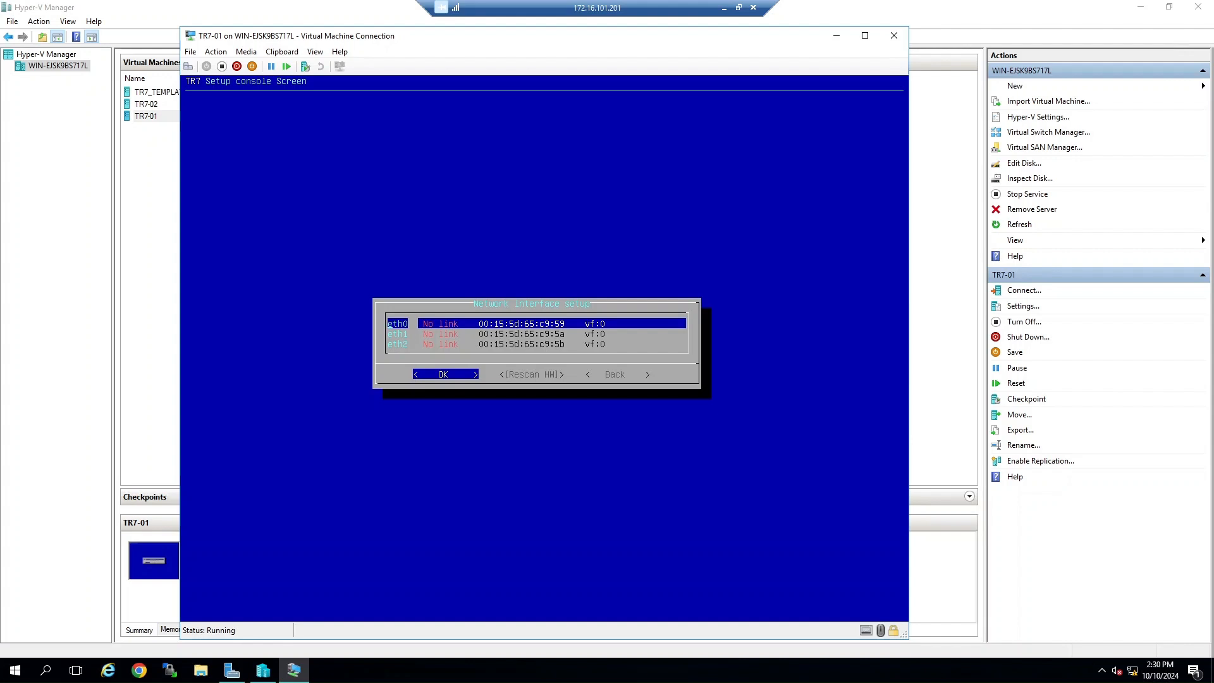
{"action": "key", "text": "Return"}
{"action": "key", "text": "Return"}
{"action": "type", "text": "WAN"}
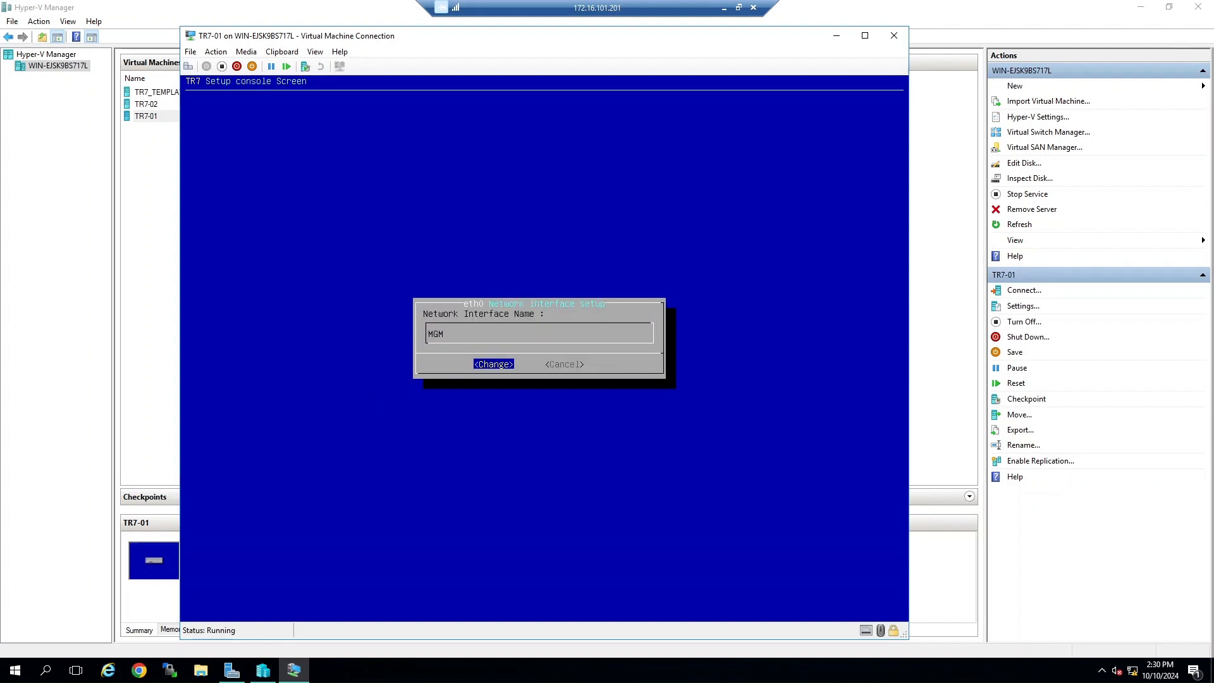
{"action": "key", "text": "Return"}
{"action": "key", "text": "Return"}
{"action": "key", "text": "Down"}
{"action": "key", "text": "Return"}
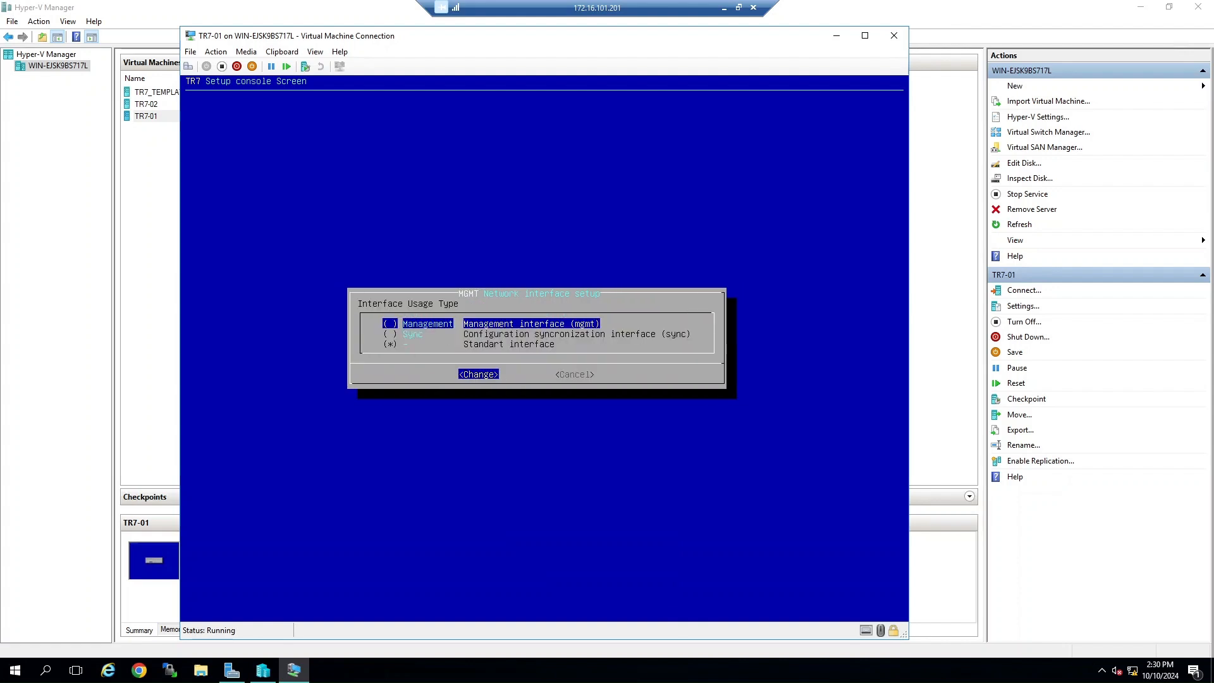
{"action": "key", "text": "Return"}
{"action": "key", "text": "Return"}
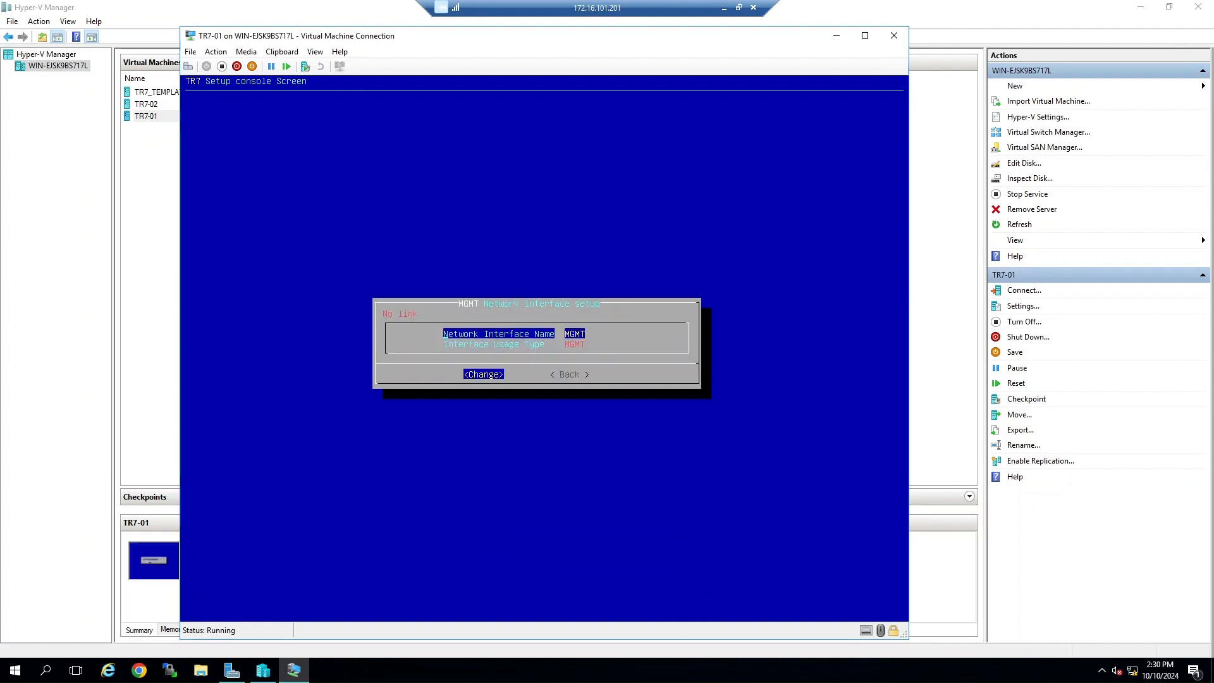
{"action": "key", "text": "Right"}
{"action": "key", "text": "Return"}
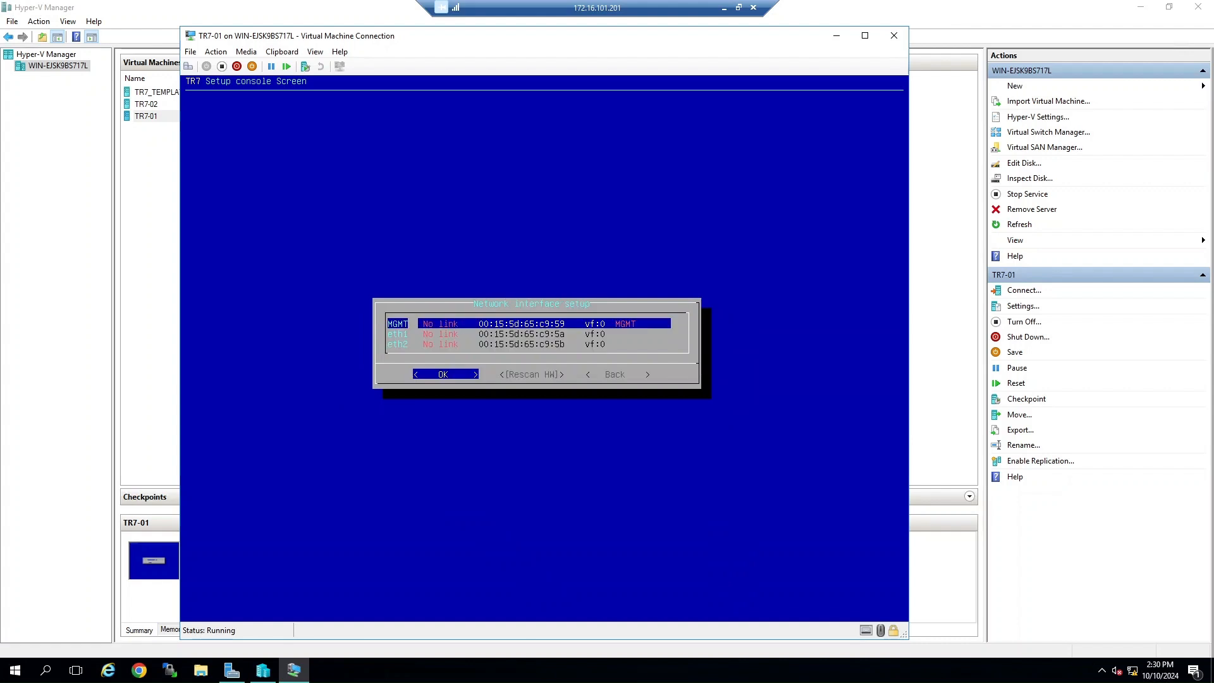
Step: Rename interface eth1 to SYNC and set its usage type to Sync
{"action": "key", "text": "Down"}
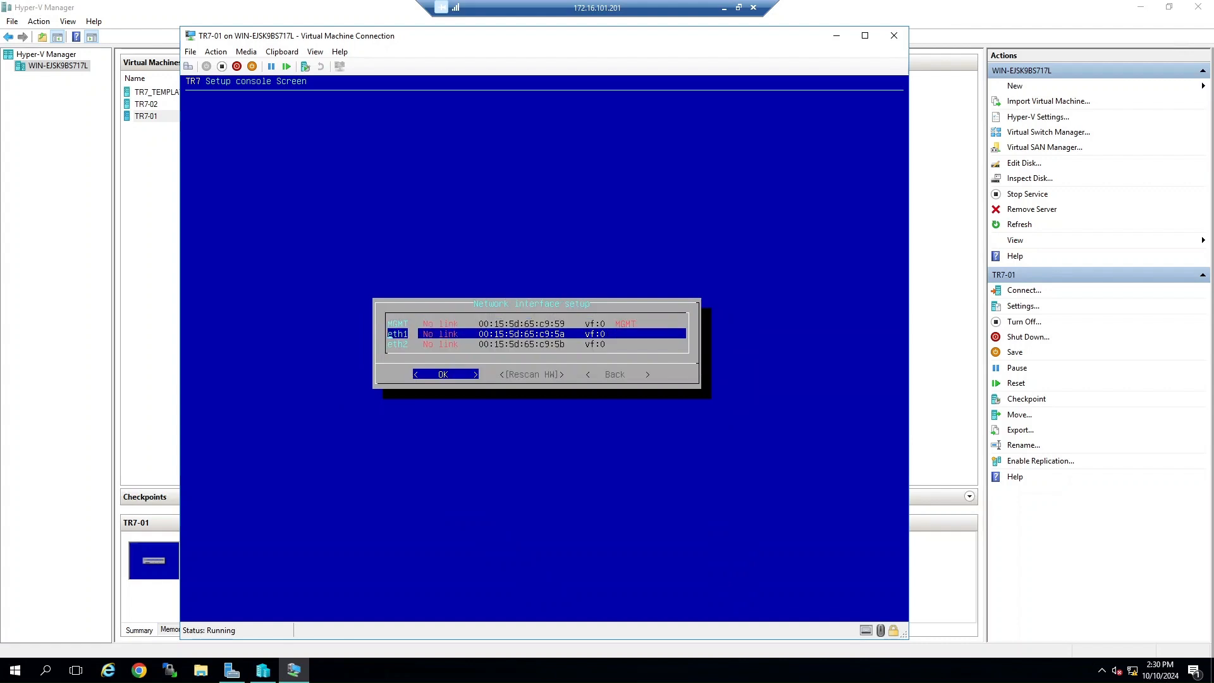
{"action": "key", "text": "Return"}
{"action": "key", "text": "Return"}
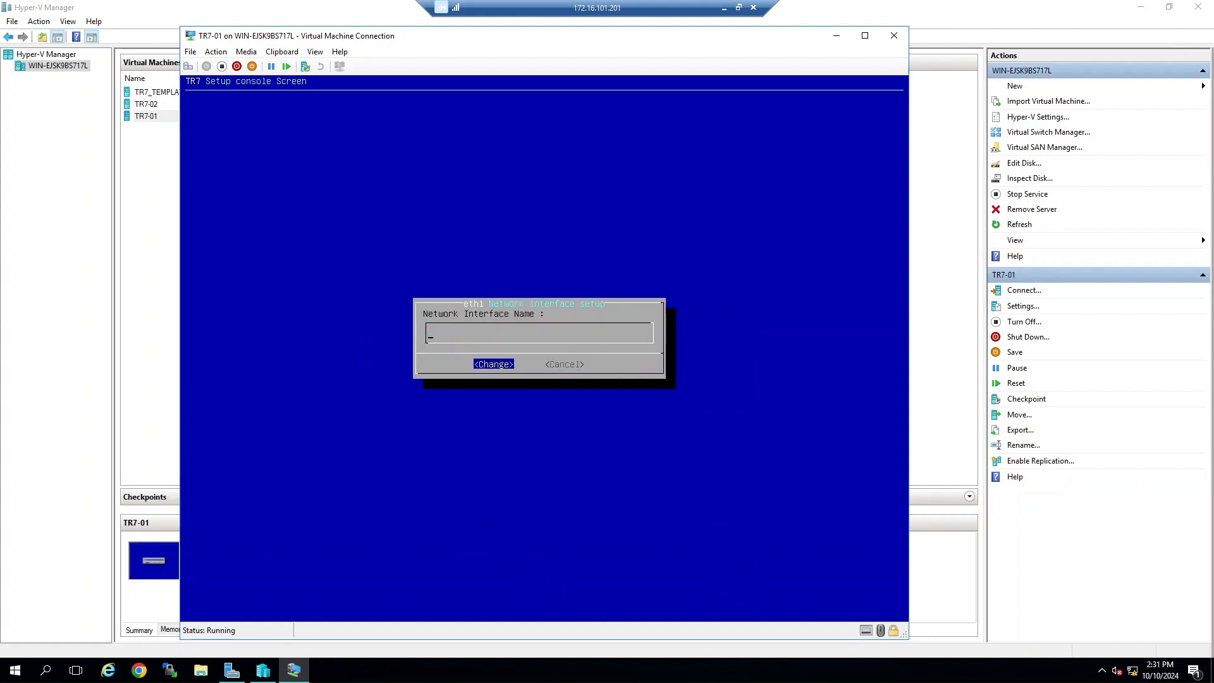
{"action": "type", "text": "SYNC"}
{"action": "key", "text": "Return"}
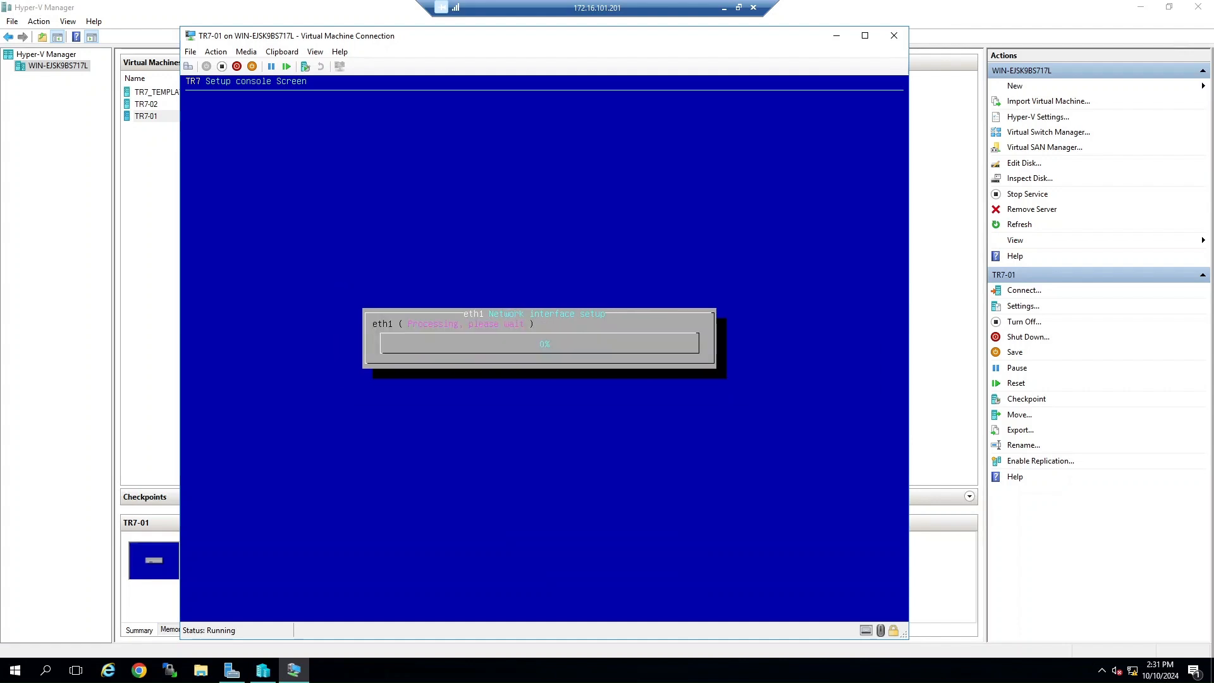
{"action": "key", "text": "Down"}
{"action": "key", "text": "Return"}
{"action": "key", "text": "Down"}
{"action": "key", "text": "Return"}
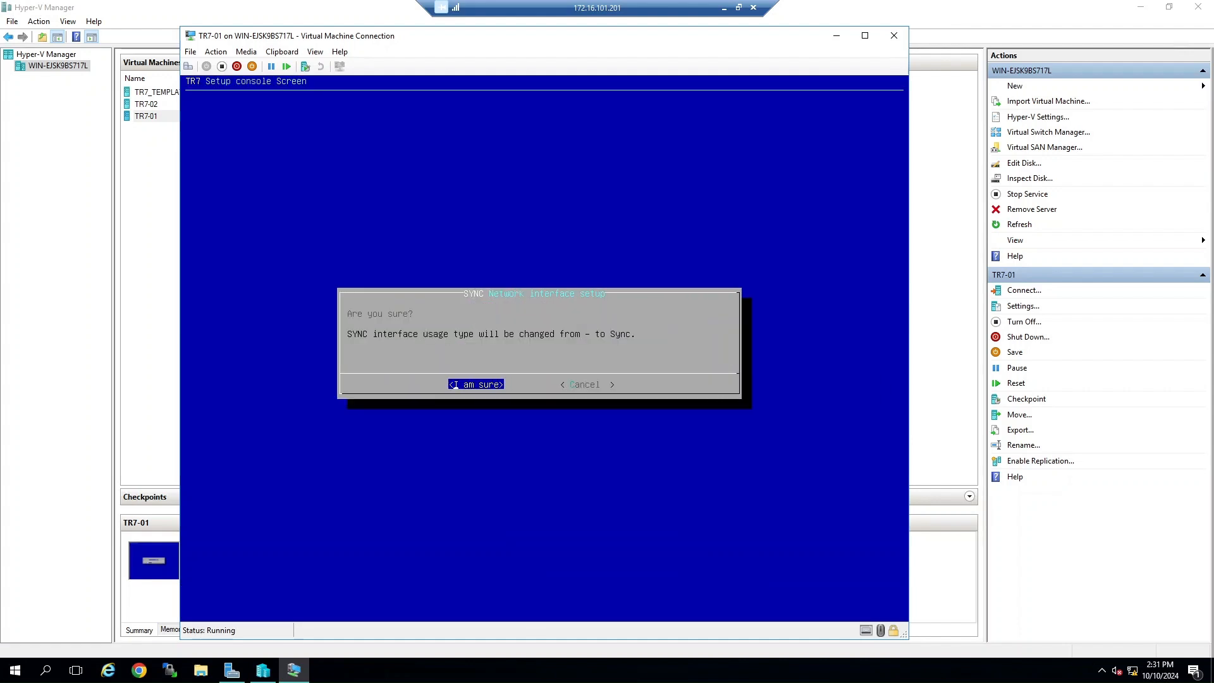
{"action": "key", "text": "Return"}
{"action": "key", "text": "Right"}
{"action": "key", "text": "Return"}
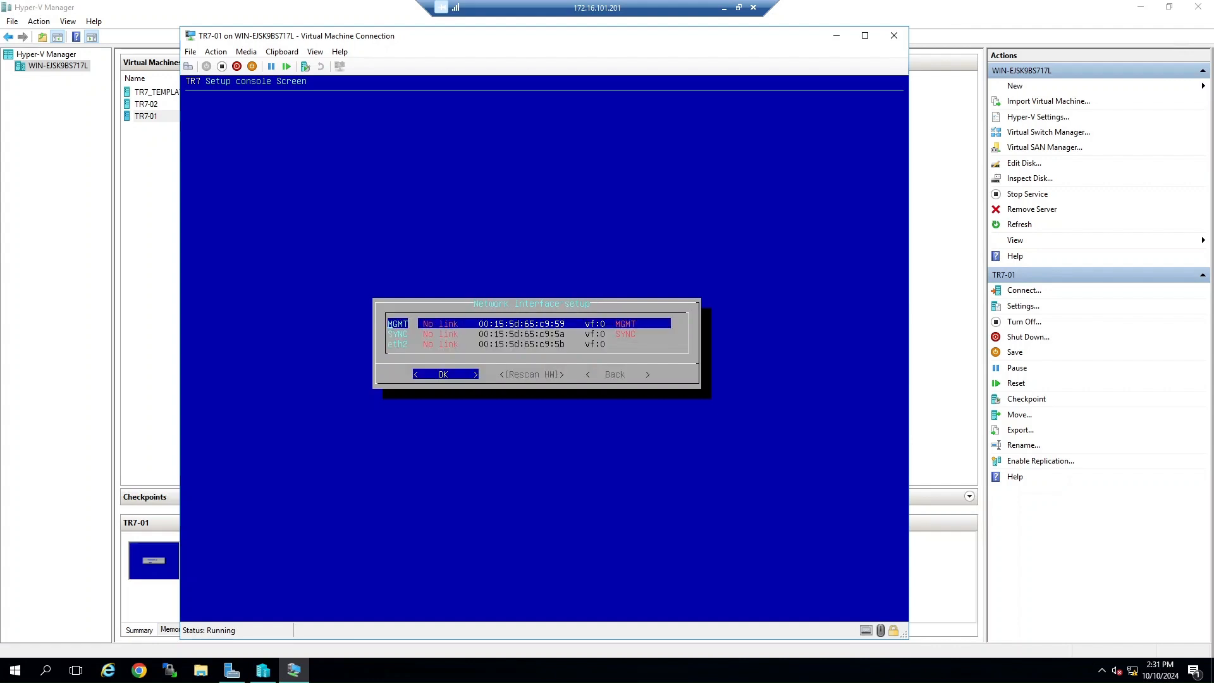
Step: Rename interface eth2 to ETH-1 and confirm the change
{"action": "key", "text": "Down"}
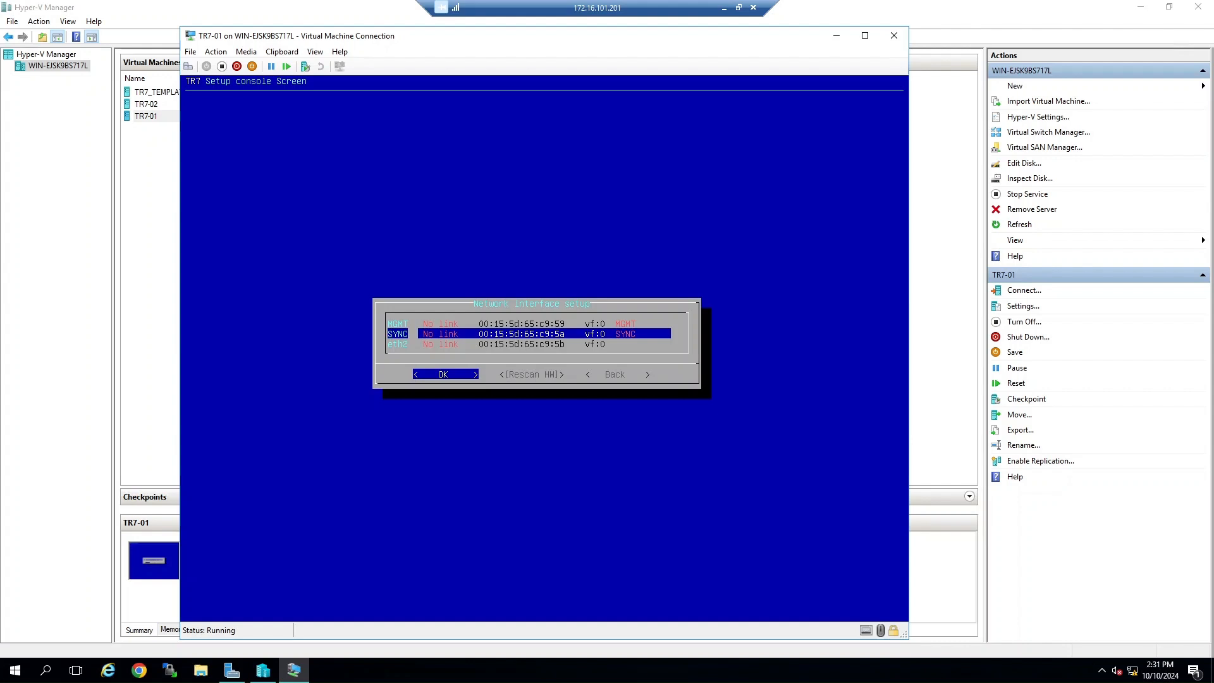
{"action": "key", "text": "Down"}
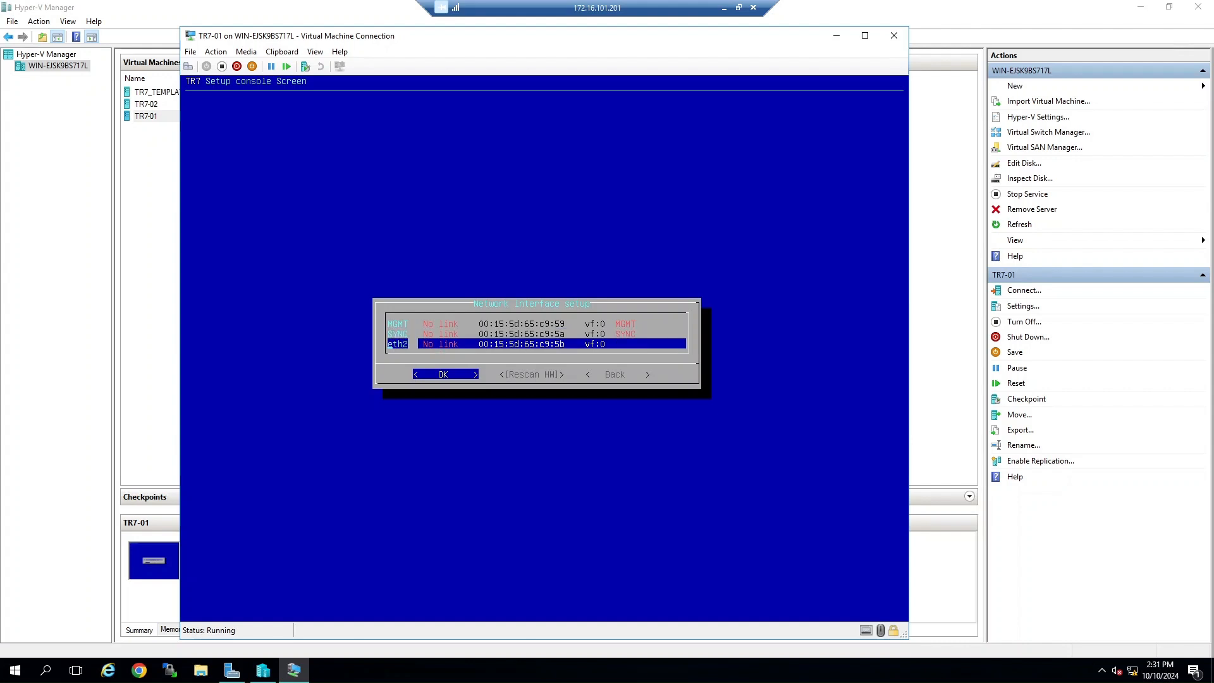
{"action": "key", "text": "Return"}
{"action": "type", "text": "ETH-1"}
{"action": "key", "text": "Return"}
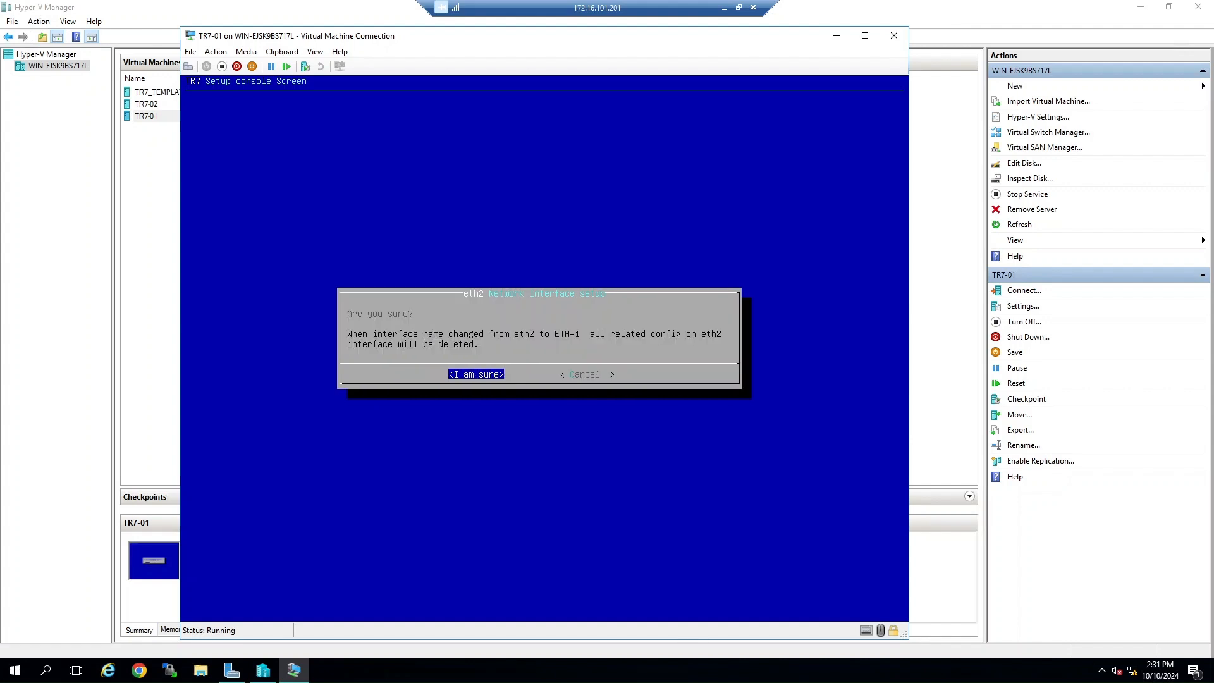
{"action": "key", "text": "Return"}
{"action": "key", "text": "Right"}
{"action": "key", "text": "Return"}
{"action": "key", "text": "Down"}
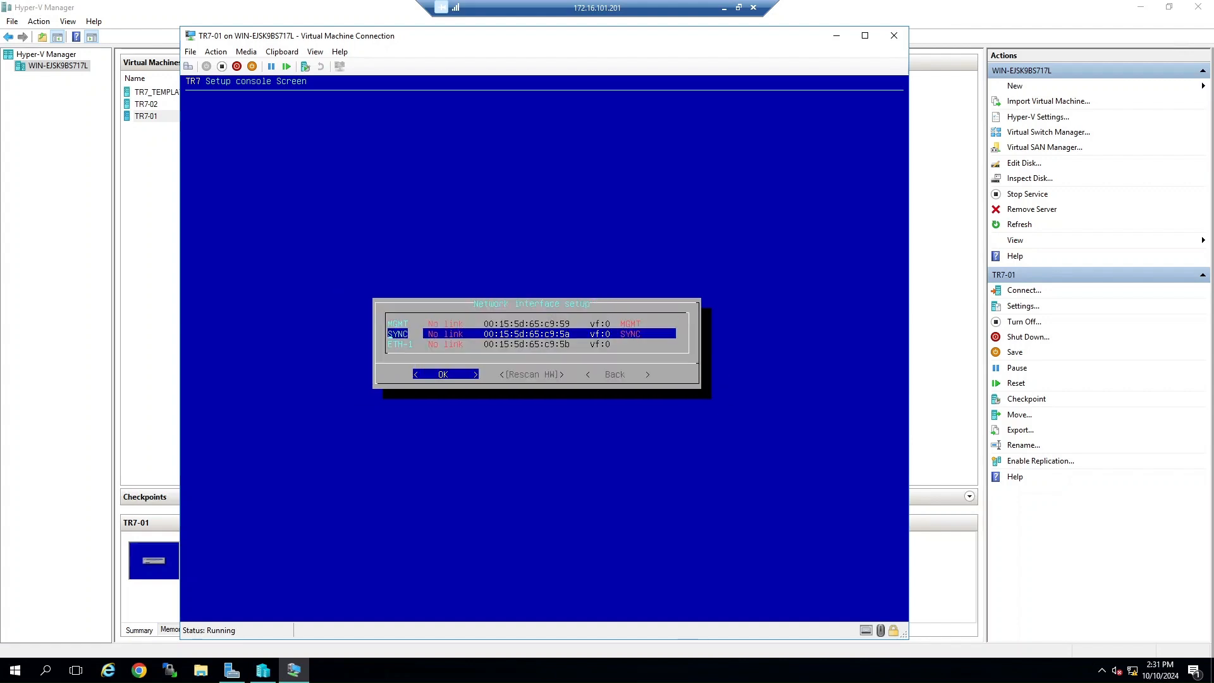
{"action": "key", "text": "Down"}
{"action": "key", "text": "Up"}
{"action": "key", "text": "Up"}
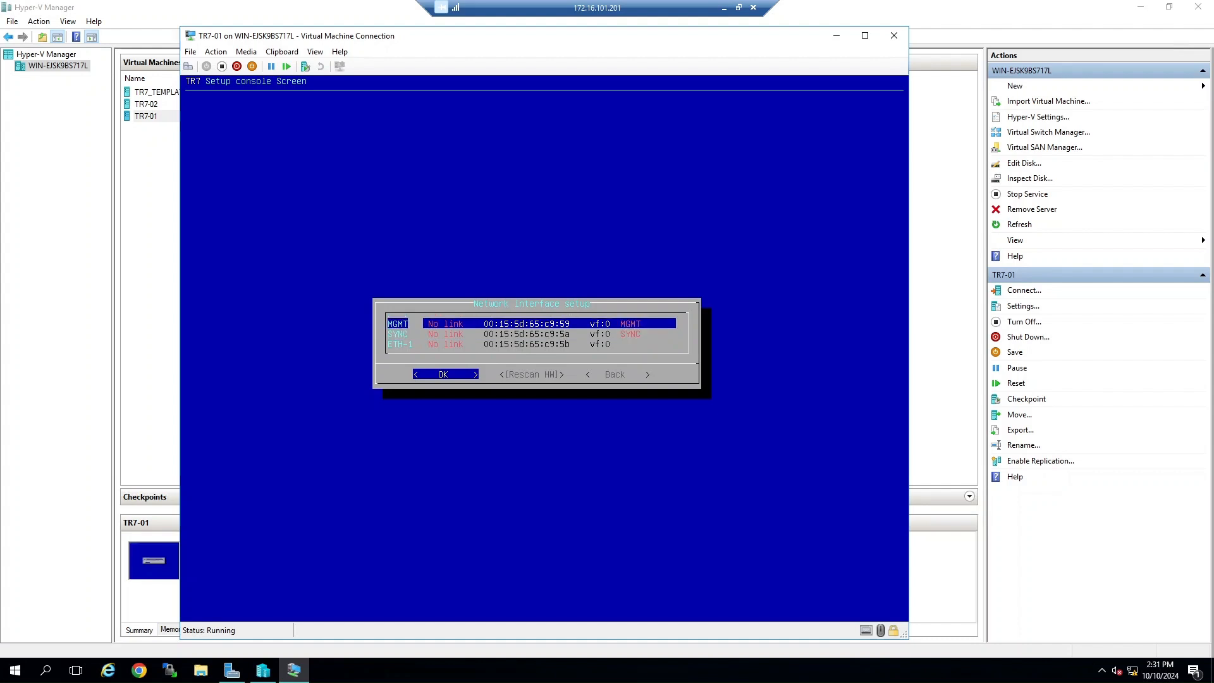
Step: Rescan the network hardware and return to the main console menu
{"action": "key", "text": "Right"}
{"action": "key", "text": "Return"}
{"action": "key", "text": "Right"}
Step: Open the management menu and restart the configuration management service
{"action": "key", "text": "Right"}
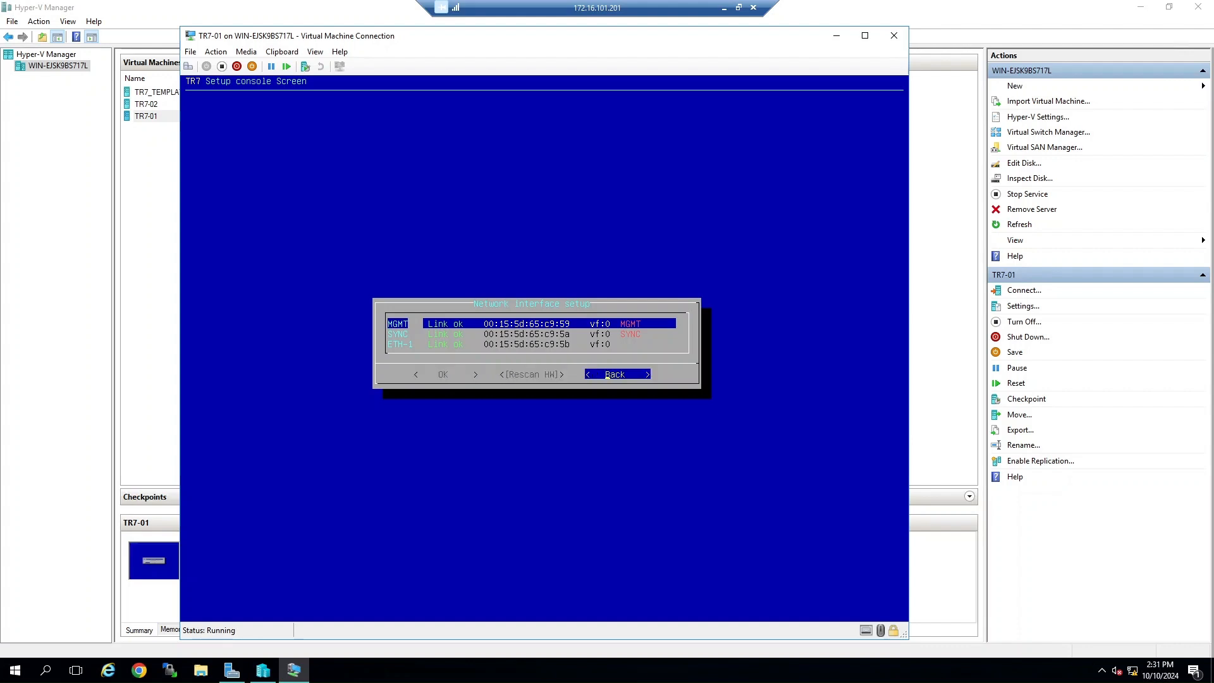
{"action": "key", "text": "Return"}
{"action": "key", "text": "Right"}
{"action": "key", "text": "Return"}
{"action": "key", "text": "Down"}
{"action": "key", "text": "Return"}
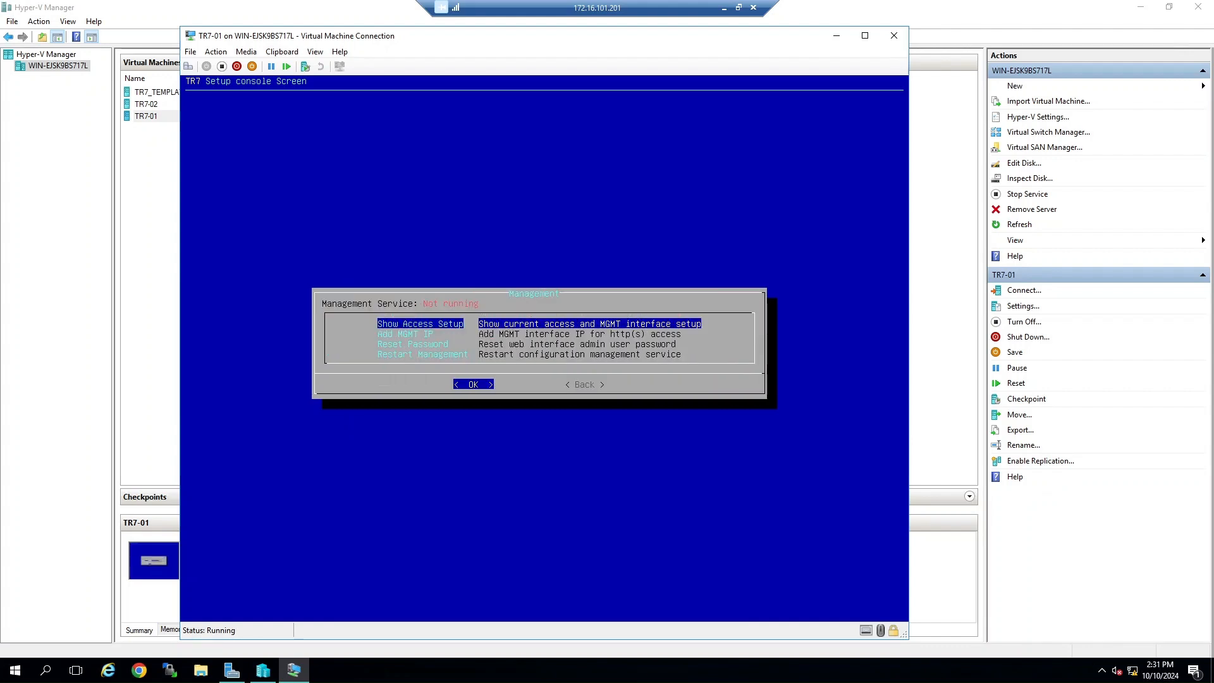
{"action": "key", "text": "Down"}
{"action": "key", "text": "Down"}
Step: Add management IP 172.16.101.30/24 with its default gateway on the MGMT interface
{"action": "key", "text": "Down"}
{"action": "key", "text": "Return"}
{"action": "key", "text": "Down"}
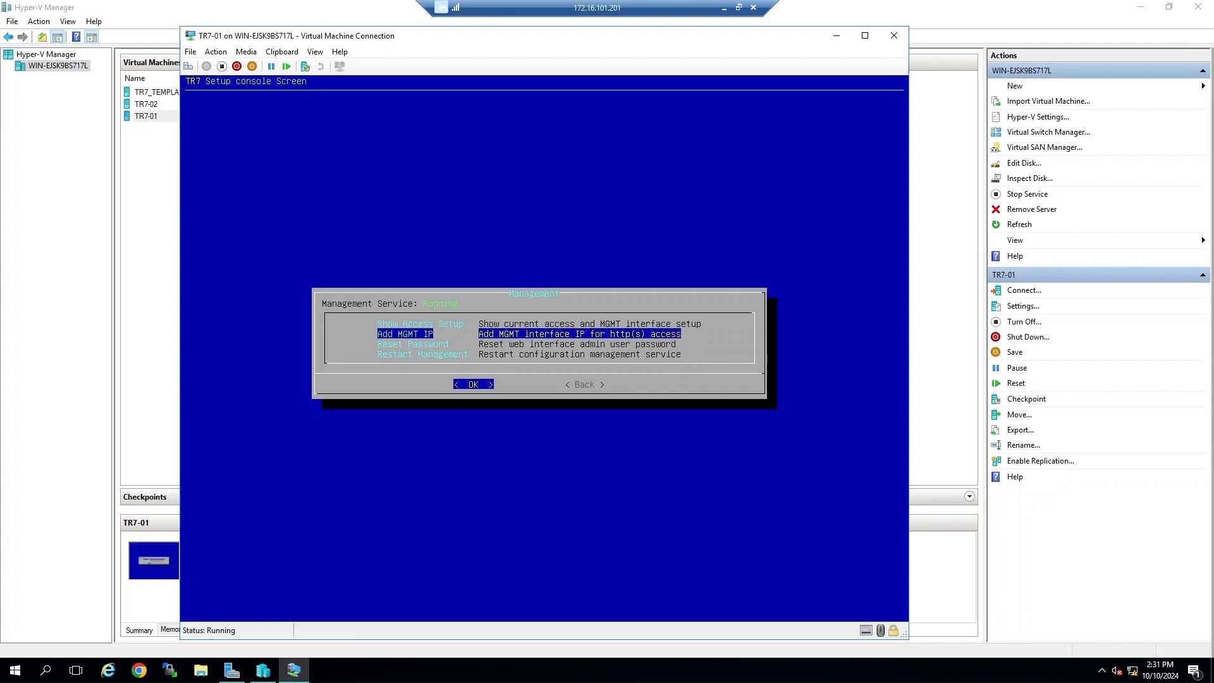
{"action": "key", "text": "Return"}
{"action": "type", "text": "172.16.101.30/24"}
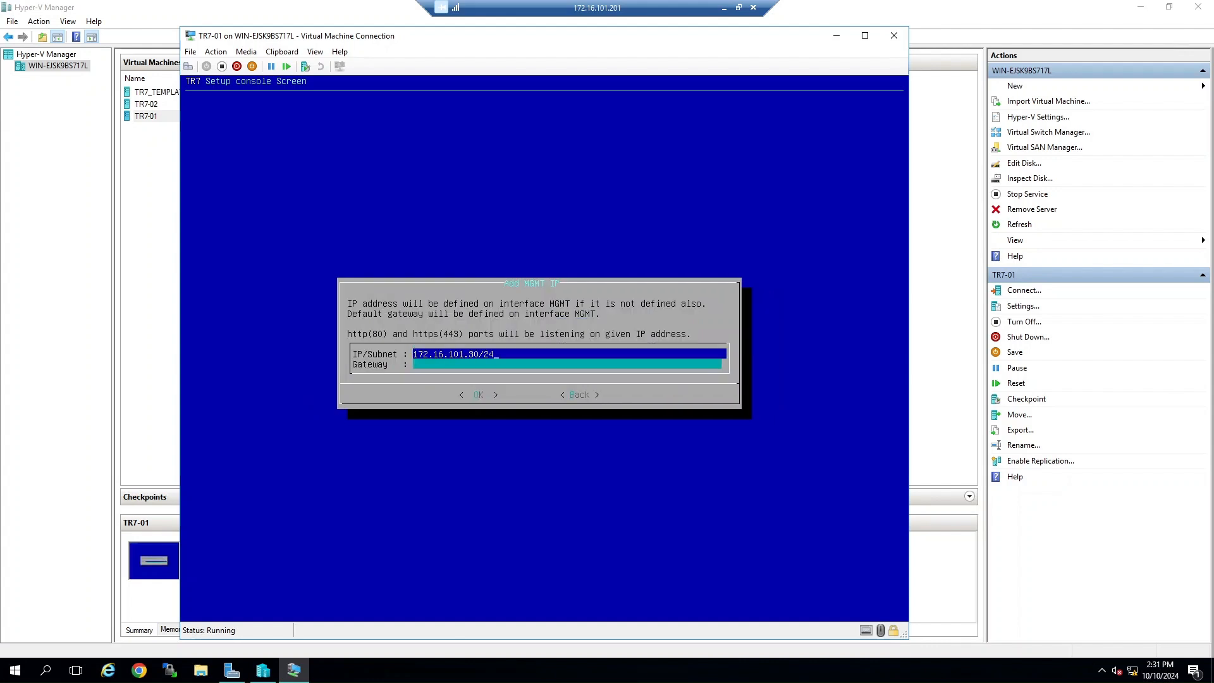
{"action": "key", "text": "Down"}
{"action": "type", "text": "172."}
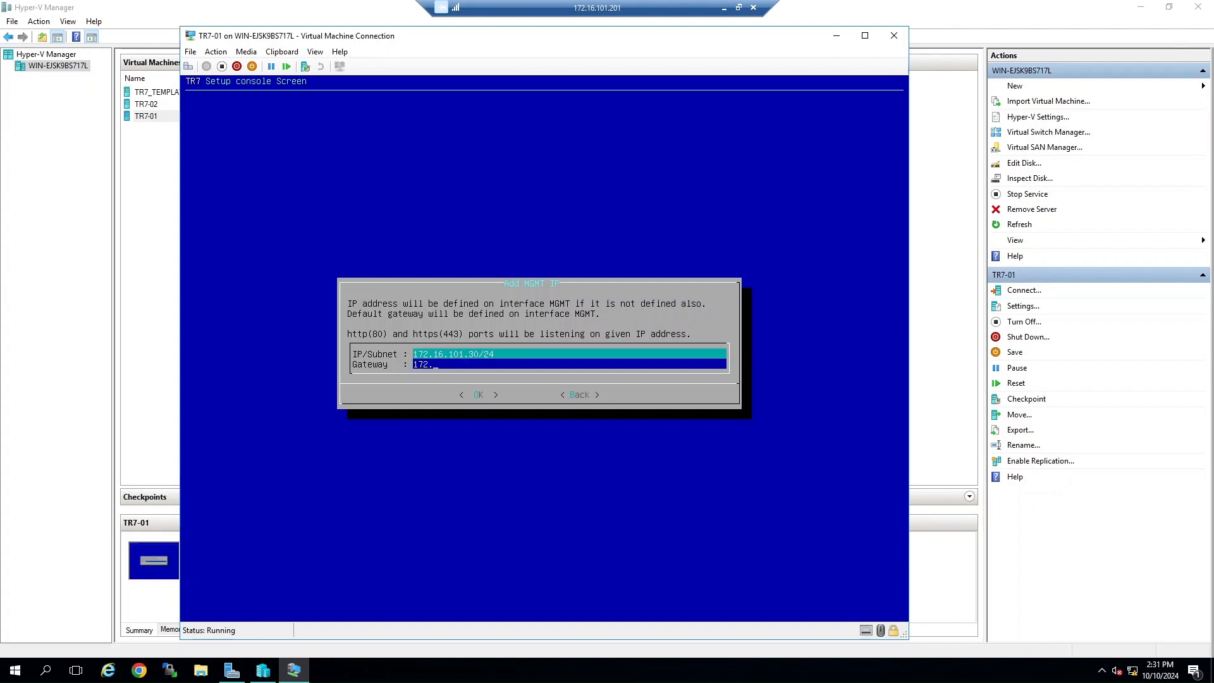
{"action": "type", "text": "16.101."}
{"action": "key", "text": "Return"}
Step: Restart the management service again, go back to the main menu, and reboot the appliance
{"action": "key", "text": "Return"}
{"action": "key", "text": "Down"}
{"action": "key", "text": "Down"}
{"action": "key", "text": "Down"}
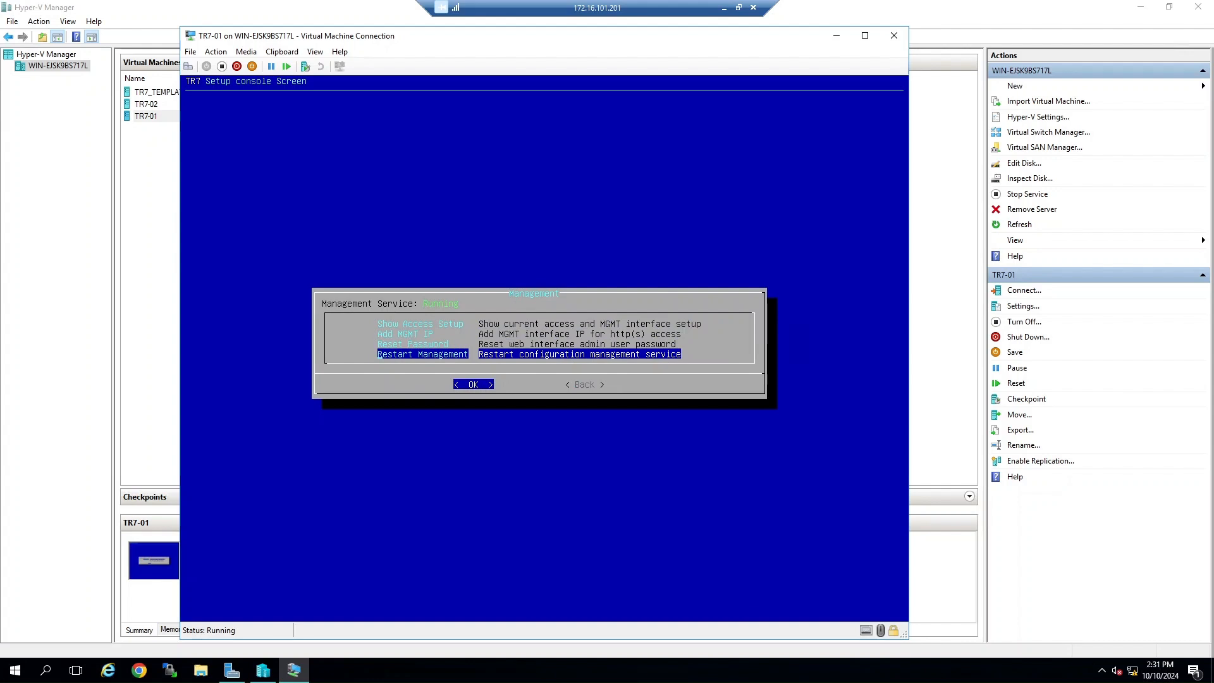
{"action": "key", "text": "Return"}
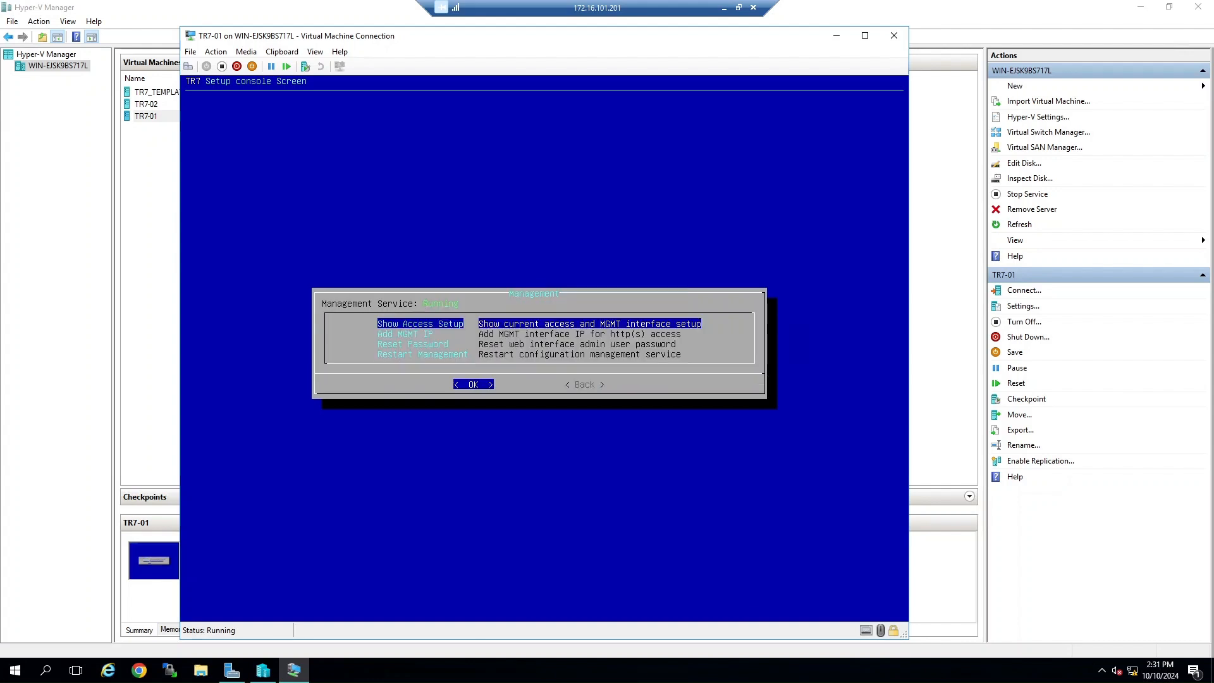
{"action": "key", "text": "Tab"}
{"action": "key", "text": "Return"}
{"action": "key", "text": "Down"}
{"action": "key", "text": "Down"}
{"action": "key", "text": "Down"}
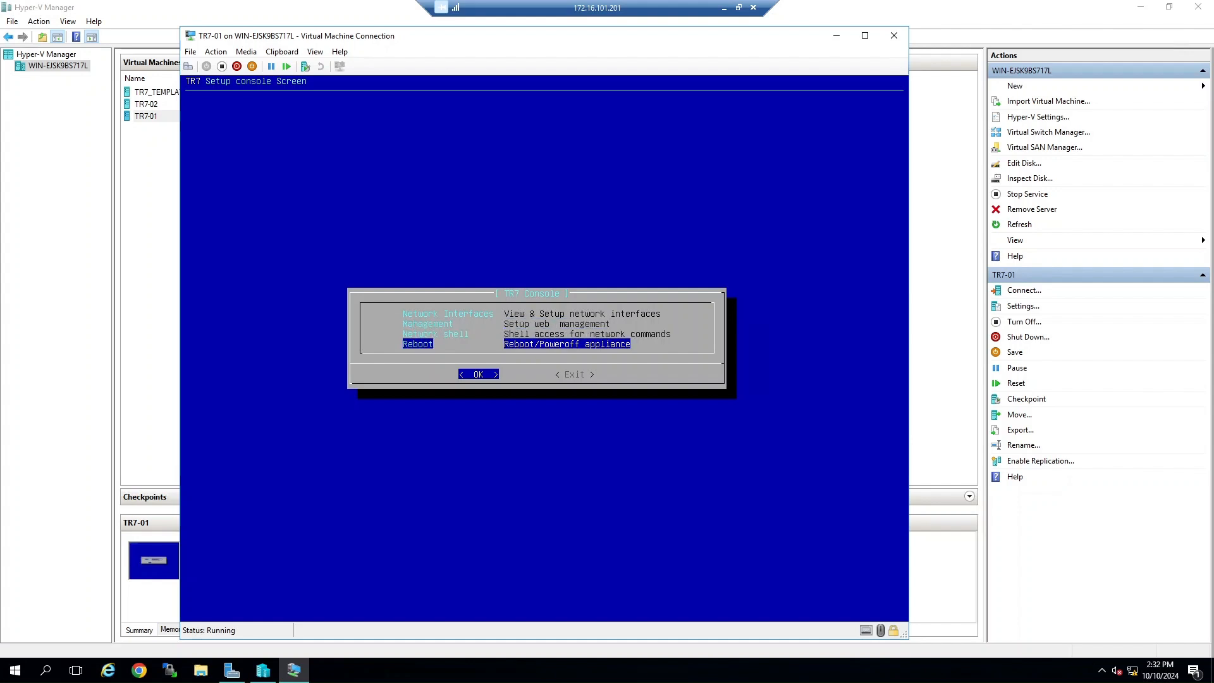
{"action": "key", "text": "Return"}
{"action": "key", "text": "Return"}
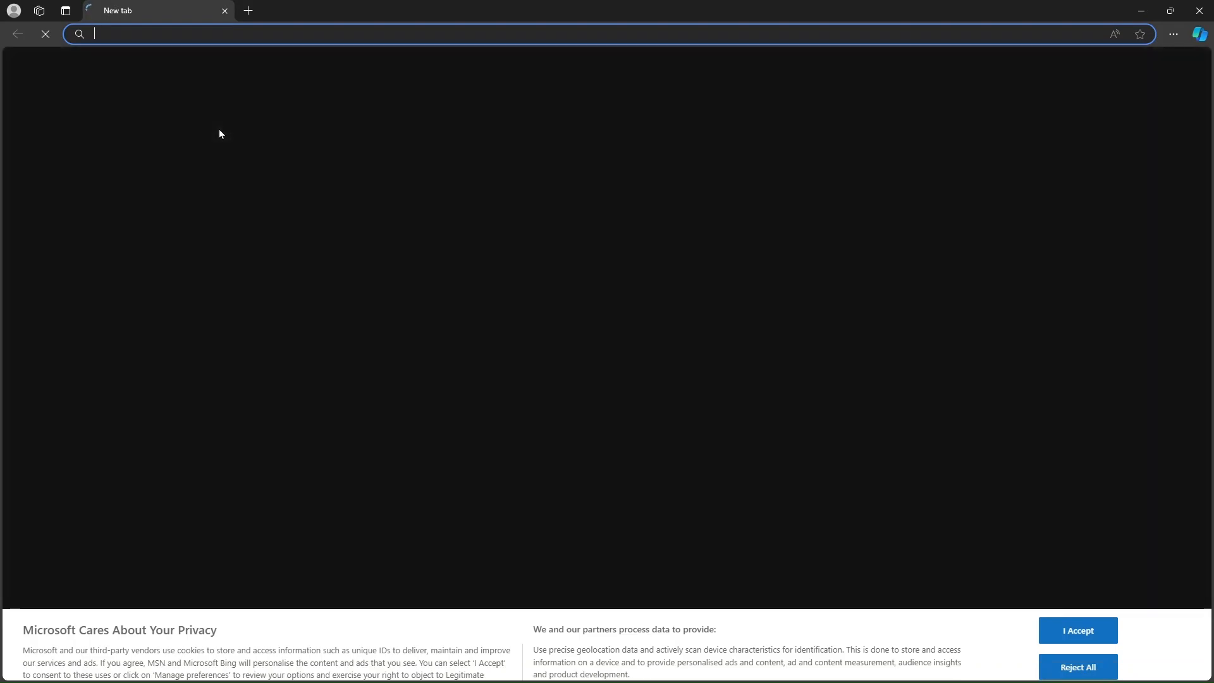
Step: Open the appliance's web interface at 172.16.101.30 in the browser
{"action": "type", "text": "172.16.101.30"}
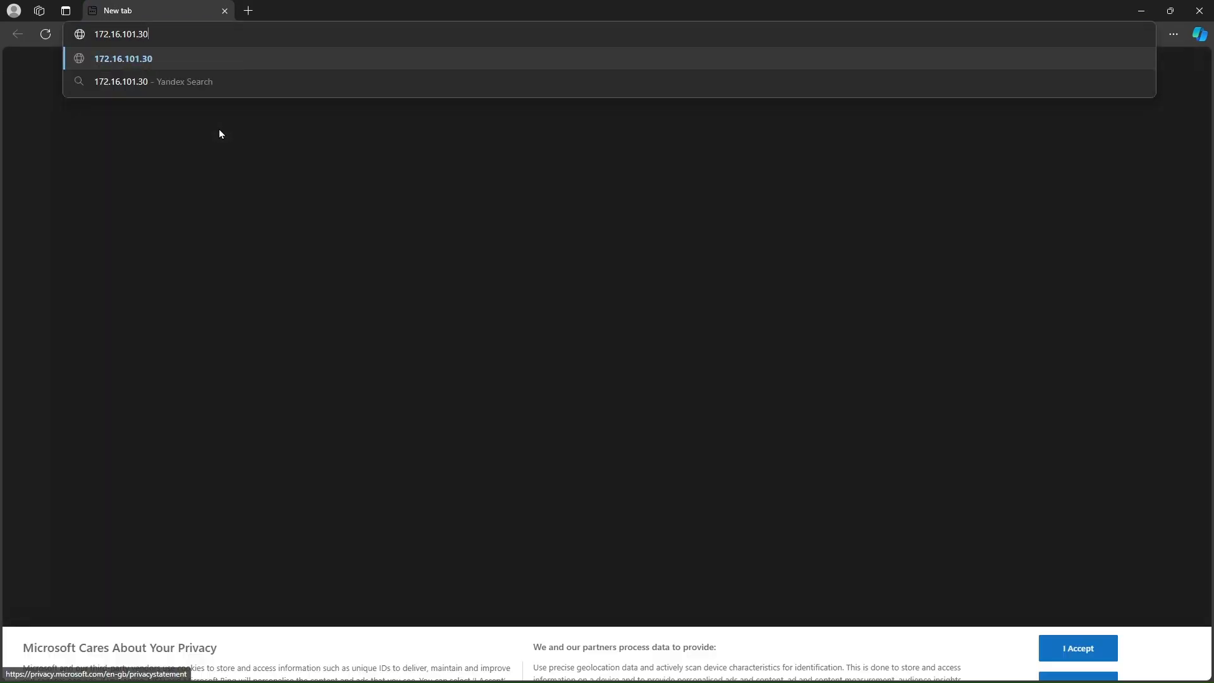
{"action": "key", "text": "Return"}
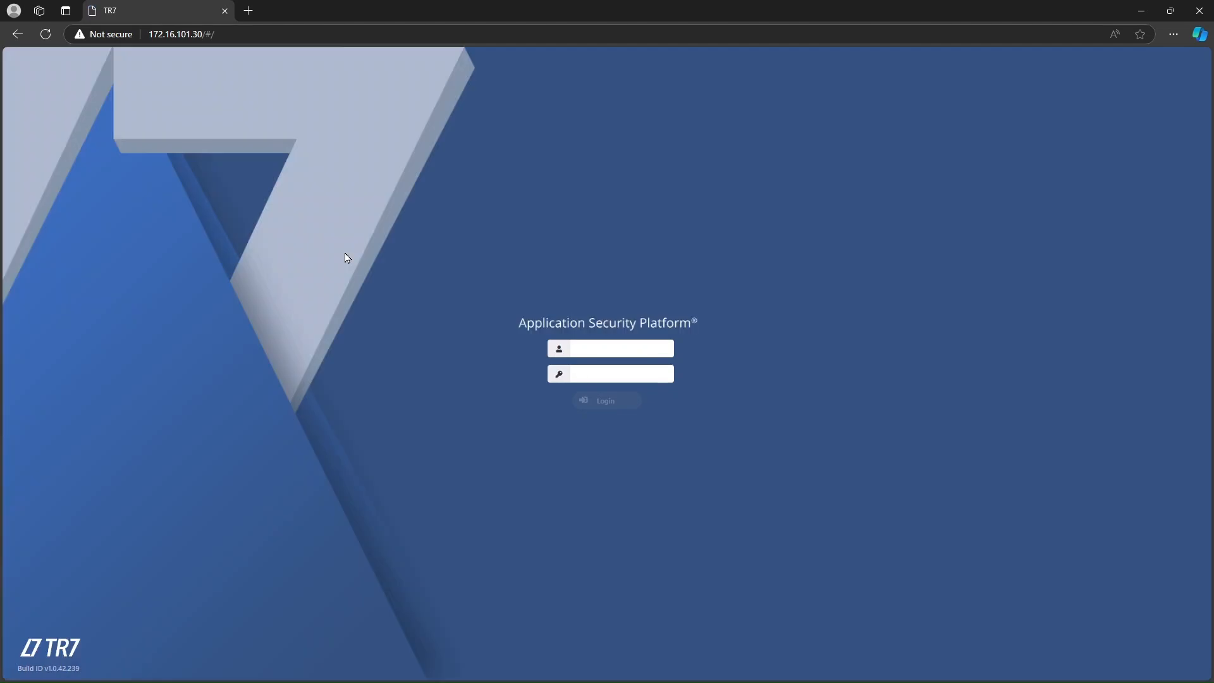
{"action": "scroll", "coordinate": [346, 257], "scroll_direction": "up", "scroll_amount": 2}
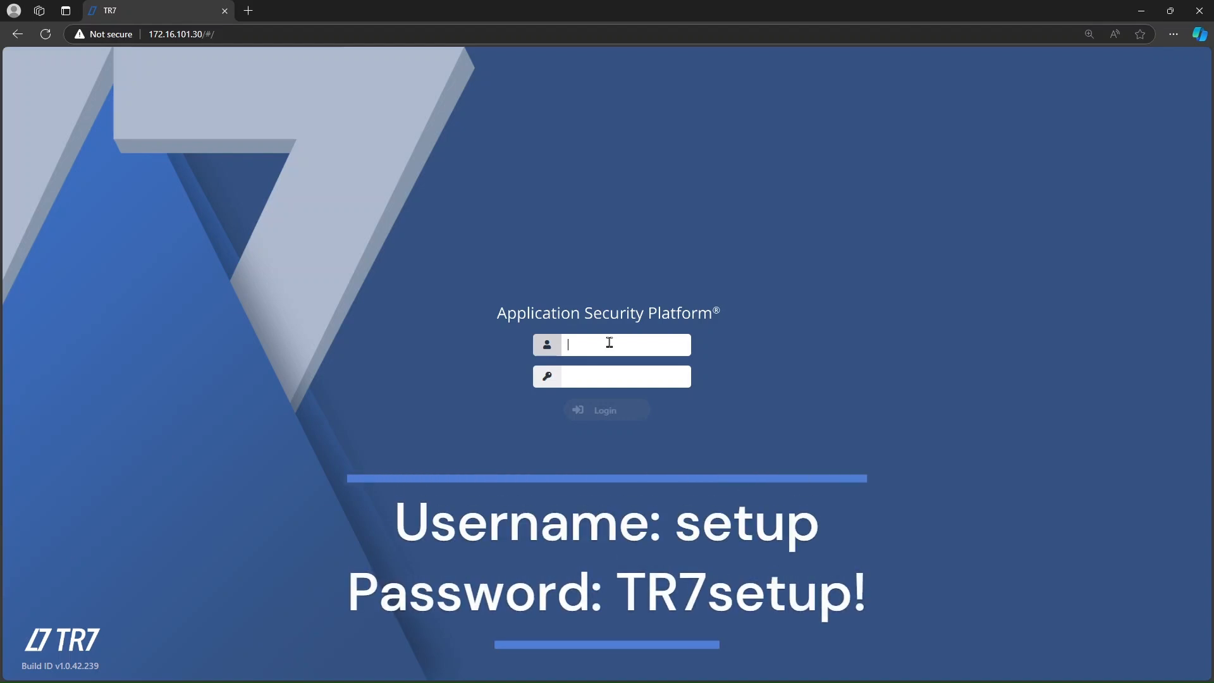
Step: Log in as admin with the account password and dismiss the browser's save-password prompt
{"action": "type", "text": "admin"}
{"action": "key", "text": "Tab"}
{"action": "type", "text": "admin"}
{"action": "key", "text": "Return"}
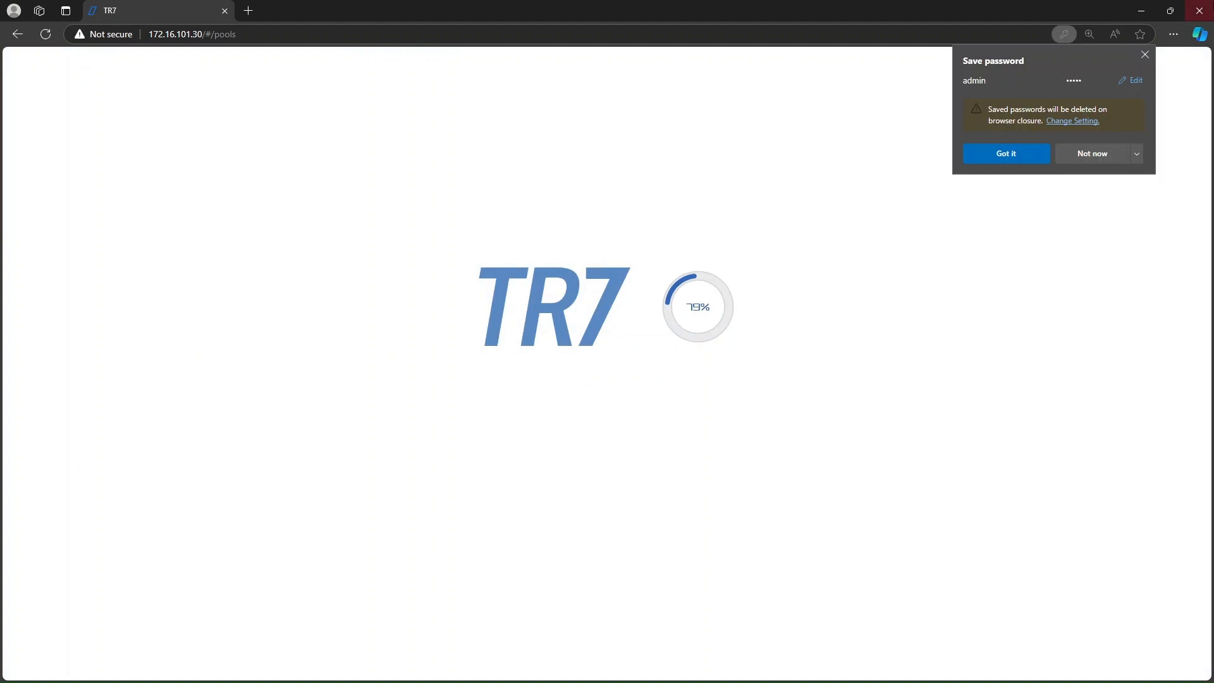
{"action": "left_click", "coordinate": [1145, 55]}
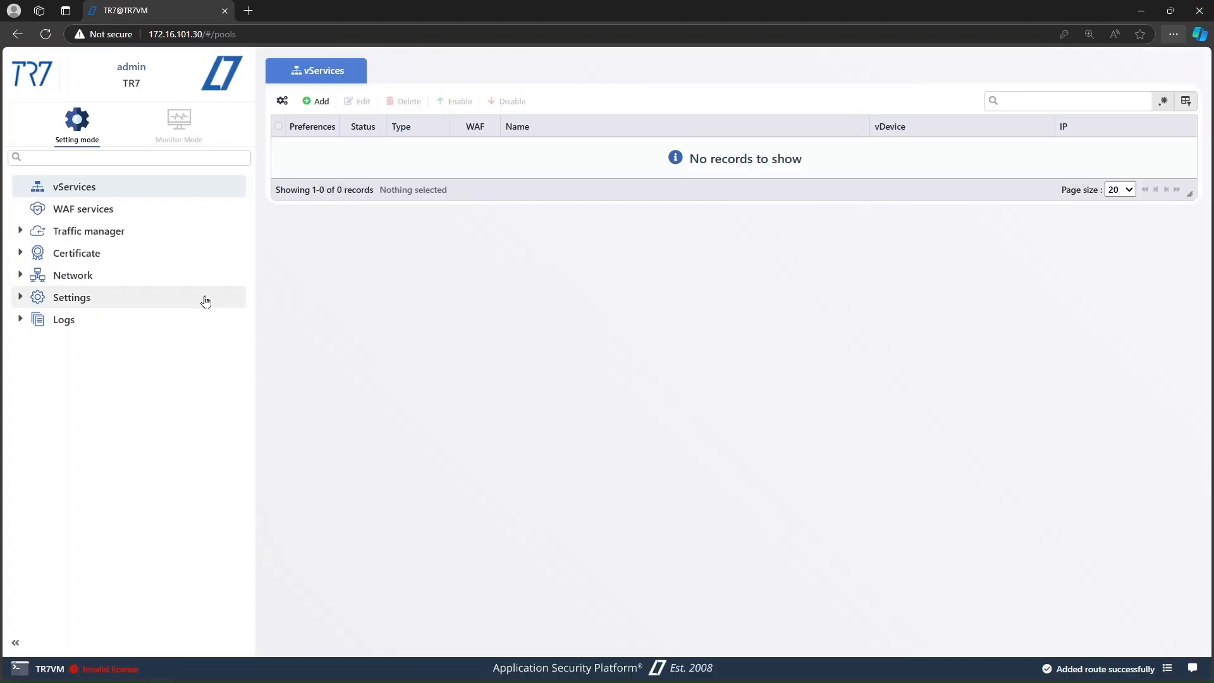
Step: Open the License page under Settings > General settings and copy the Device ID
{"action": "left_click", "coordinate": [203, 300]}
{"action": "left_click", "coordinate": [181, 318]}
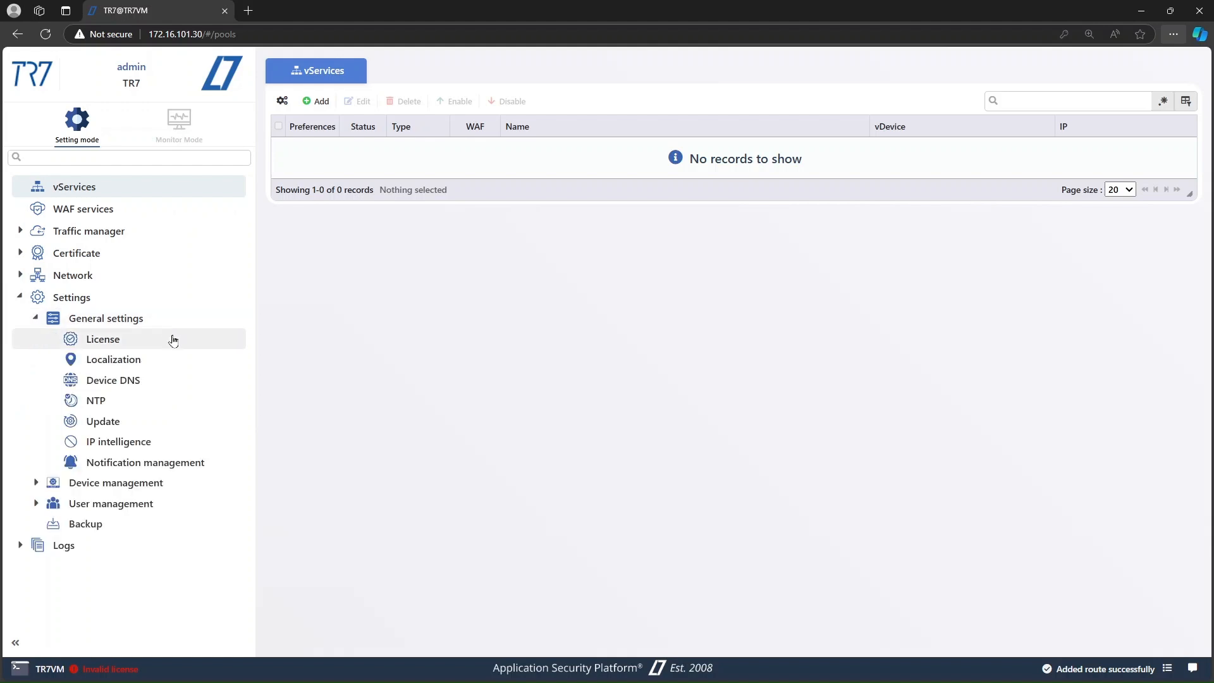
{"action": "left_click", "coordinate": [175, 341]}
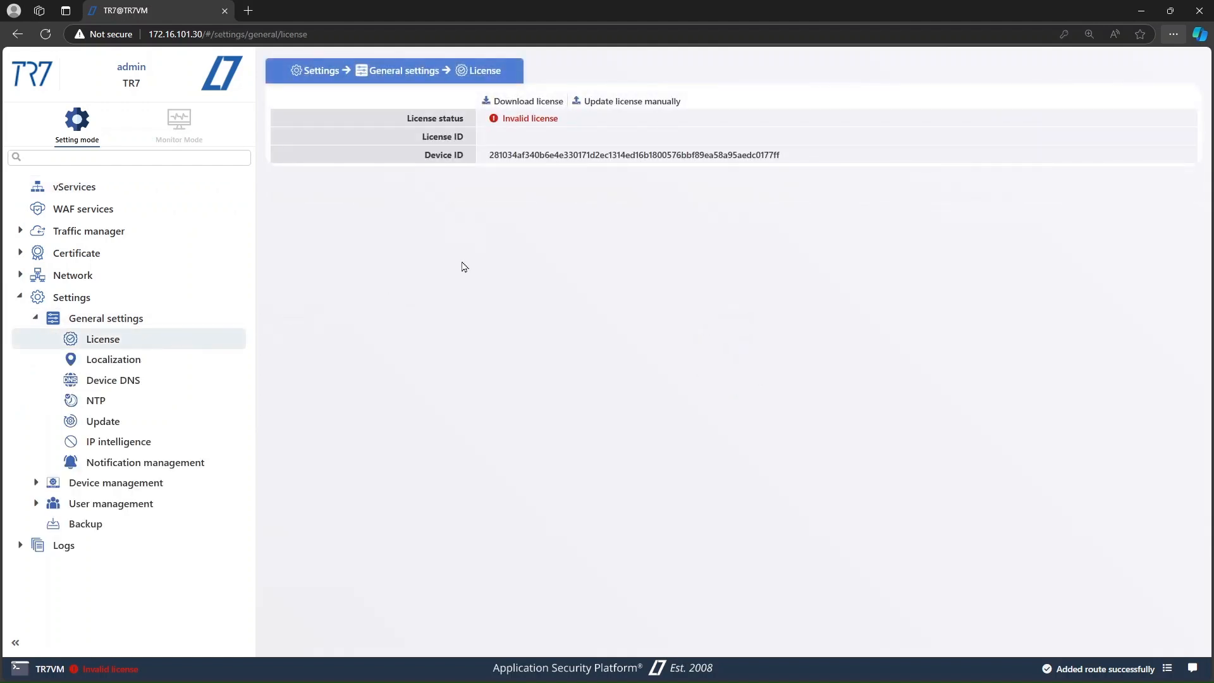
{"action": "double_click", "coordinate": [539, 155]}
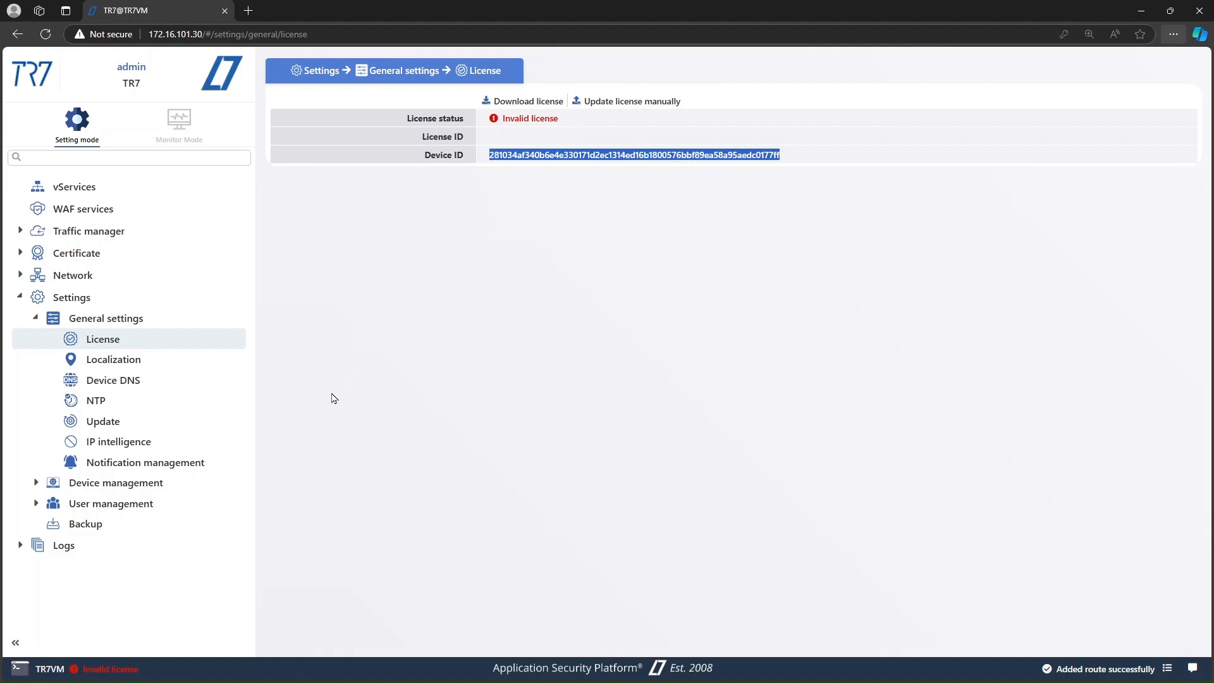
{"action": "left_click", "coordinate": [208, 423]}
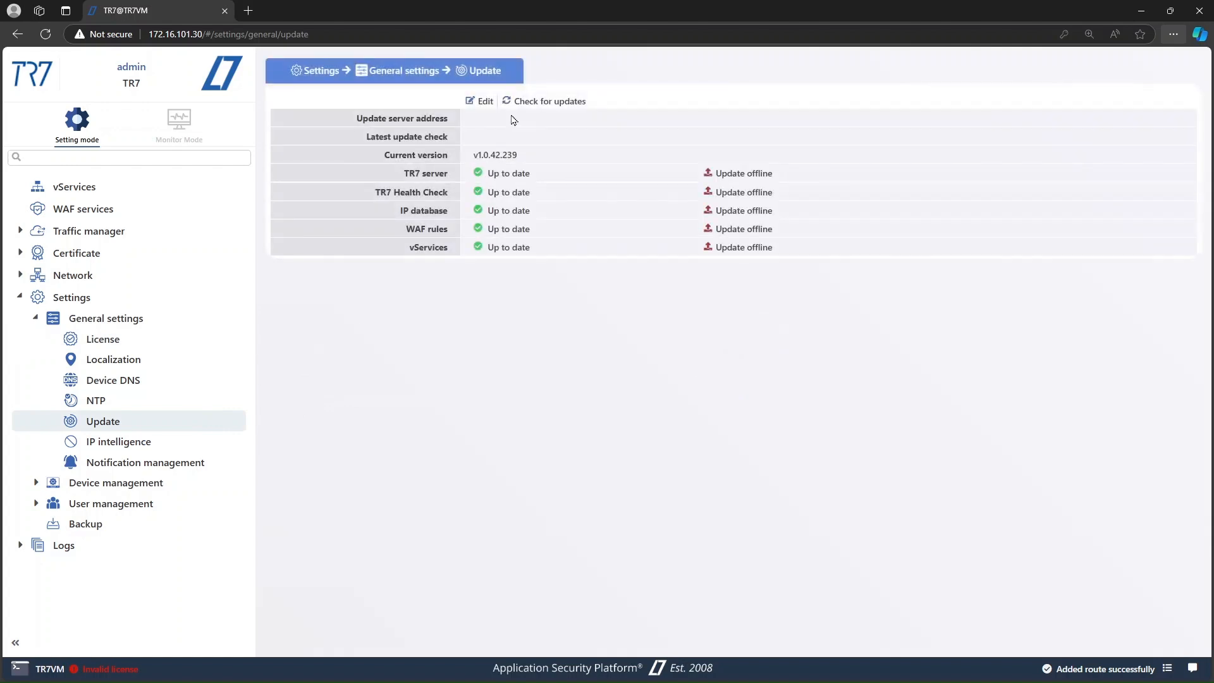
{"action": "triple_click", "coordinate": [405, 121]}
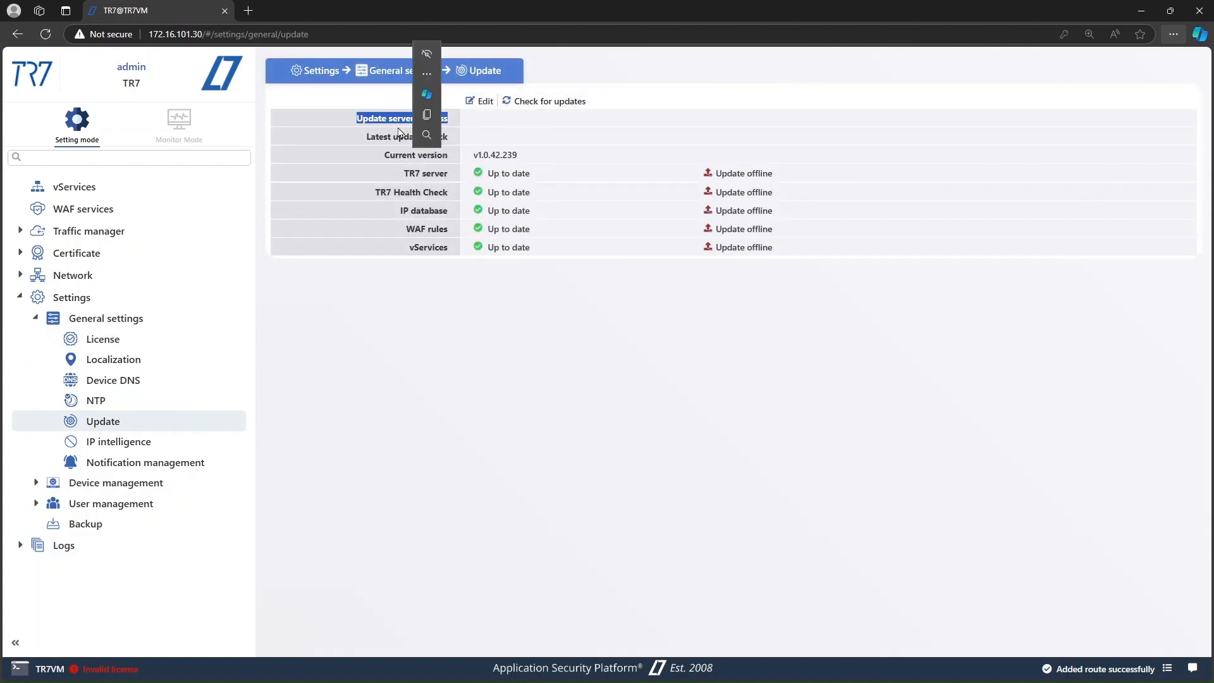
{"action": "left_click", "coordinate": [492, 152]}
{"action": "left_click", "coordinate": [483, 102]}
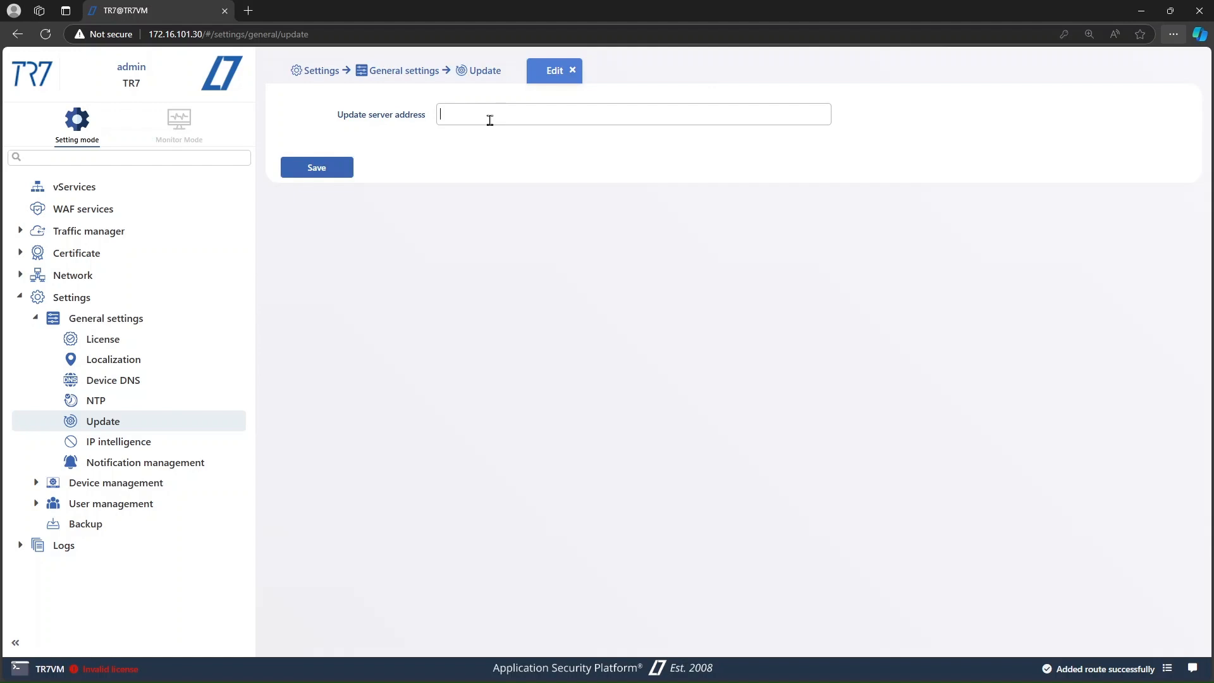
{"action": "type", "text": "https://latestupdate.tr7.com"}
{"action": "left_click", "coordinate": [345, 167]}
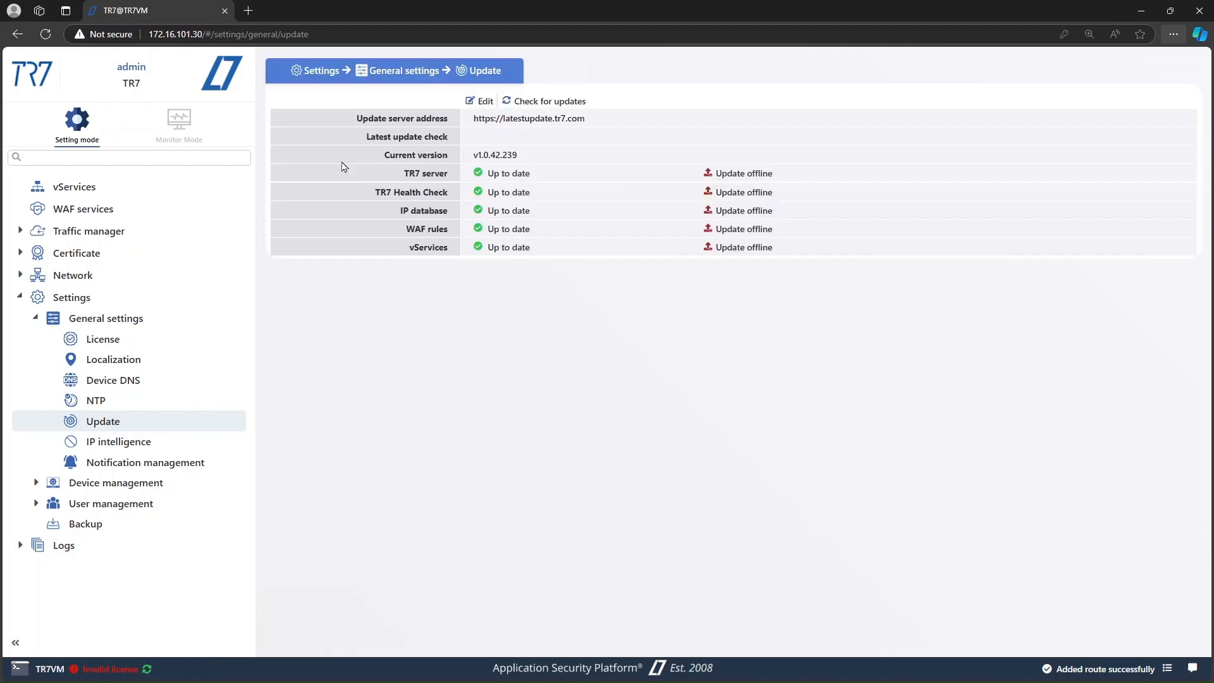
Step: Update the license manually by pasting the license ID and license key, then confirm the update
{"action": "left_click", "coordinate": [208, 340]}
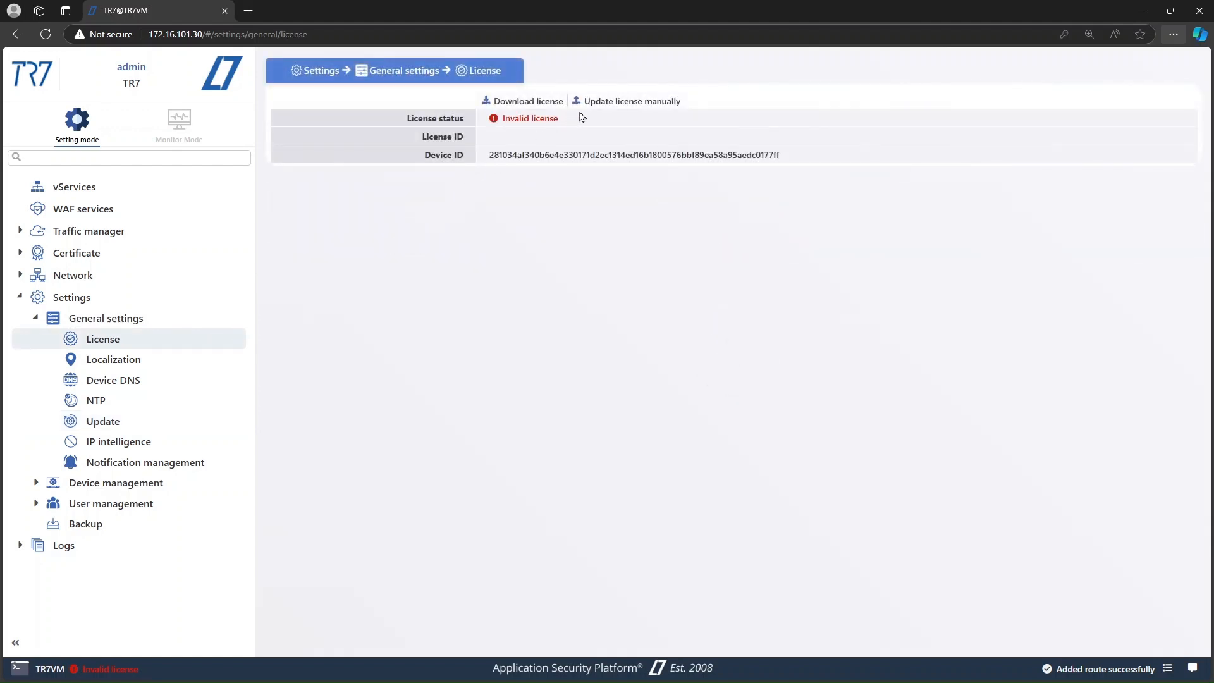
{"action": "left_click", "coordinate": [586, 106]}
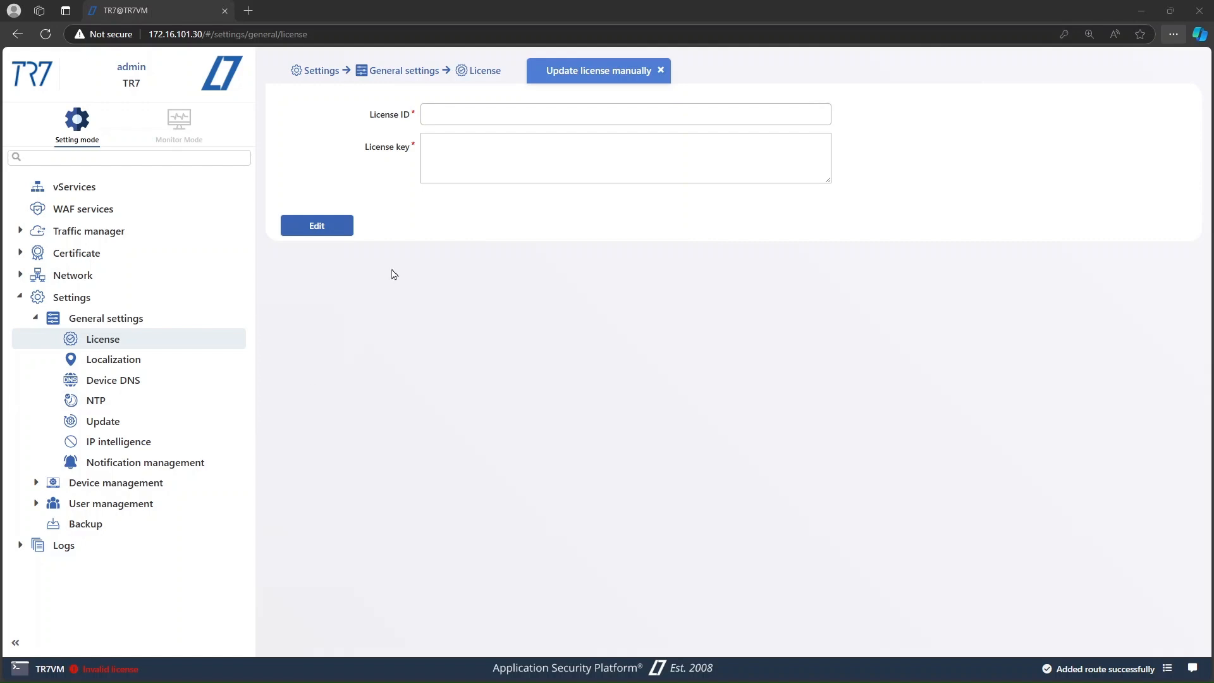
{"action": "left_click", "coordinate": [506, 115]}
{"action": "key", "text": "ctrl+v"}
{"action": "left_click", "coordinate": [497, 138]}
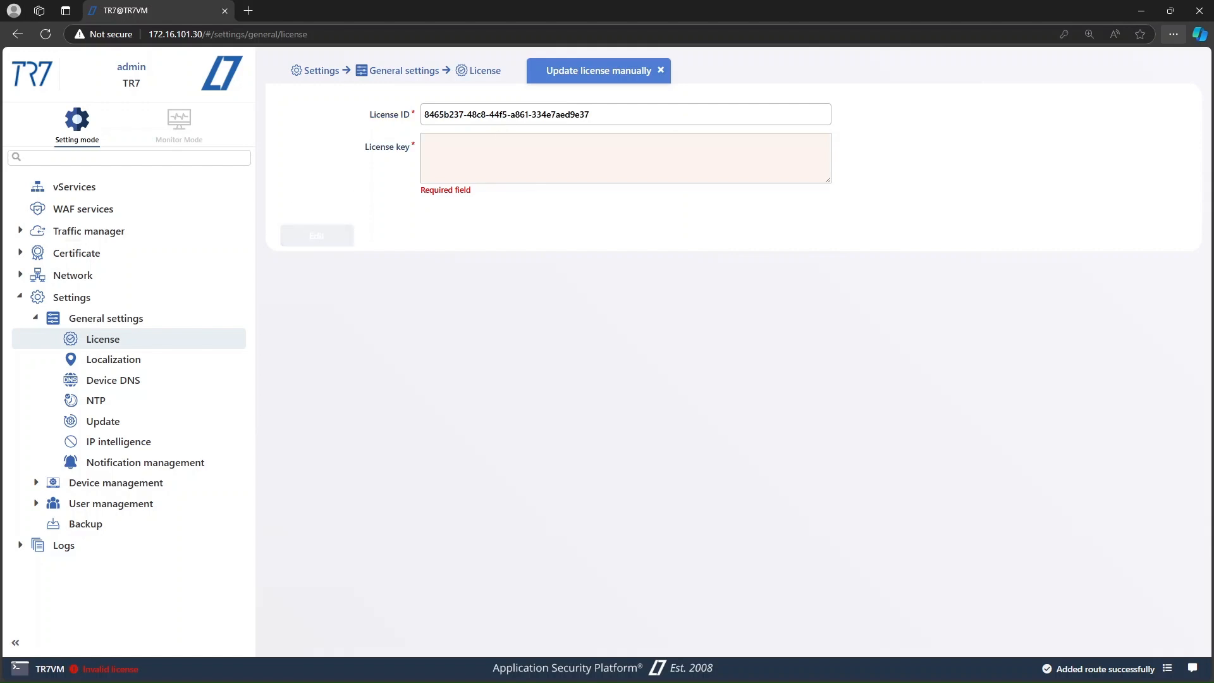
{"action": "key", "text": "alt+Tab"}
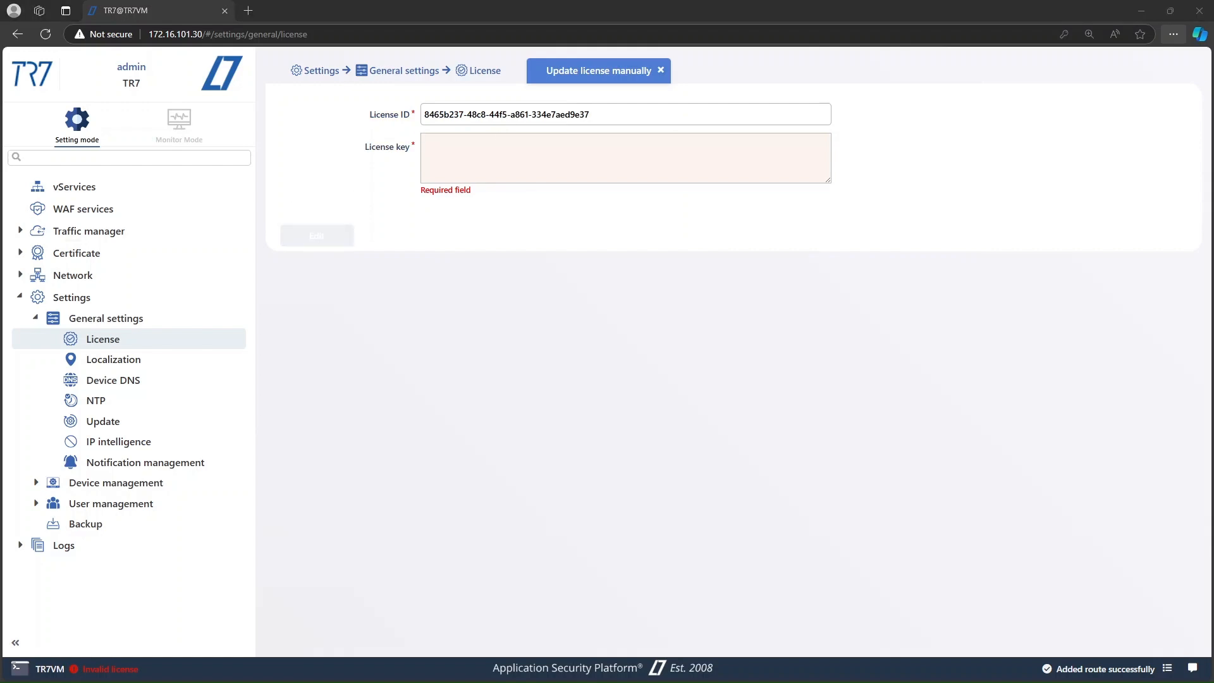
{"action": "left_click", "coordinate": [472, 167]}
{"action": "key", "text": "ctrl+v"}
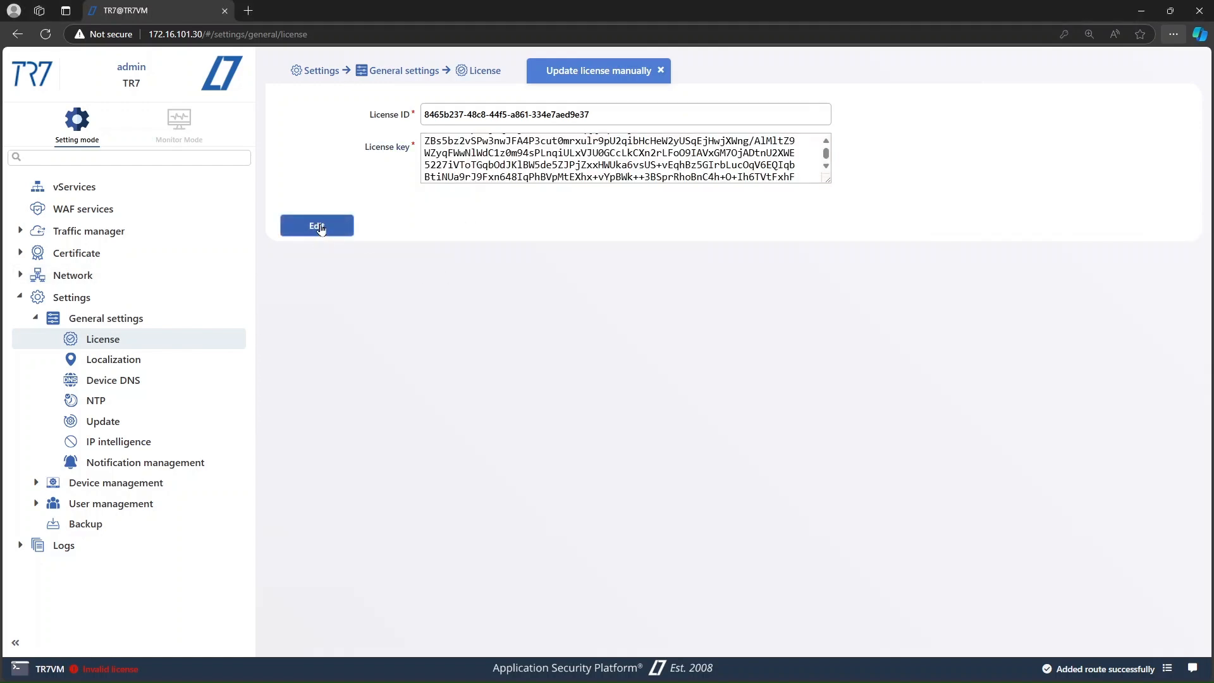
{"action": "left_click", "coordinate": [319, 227]}
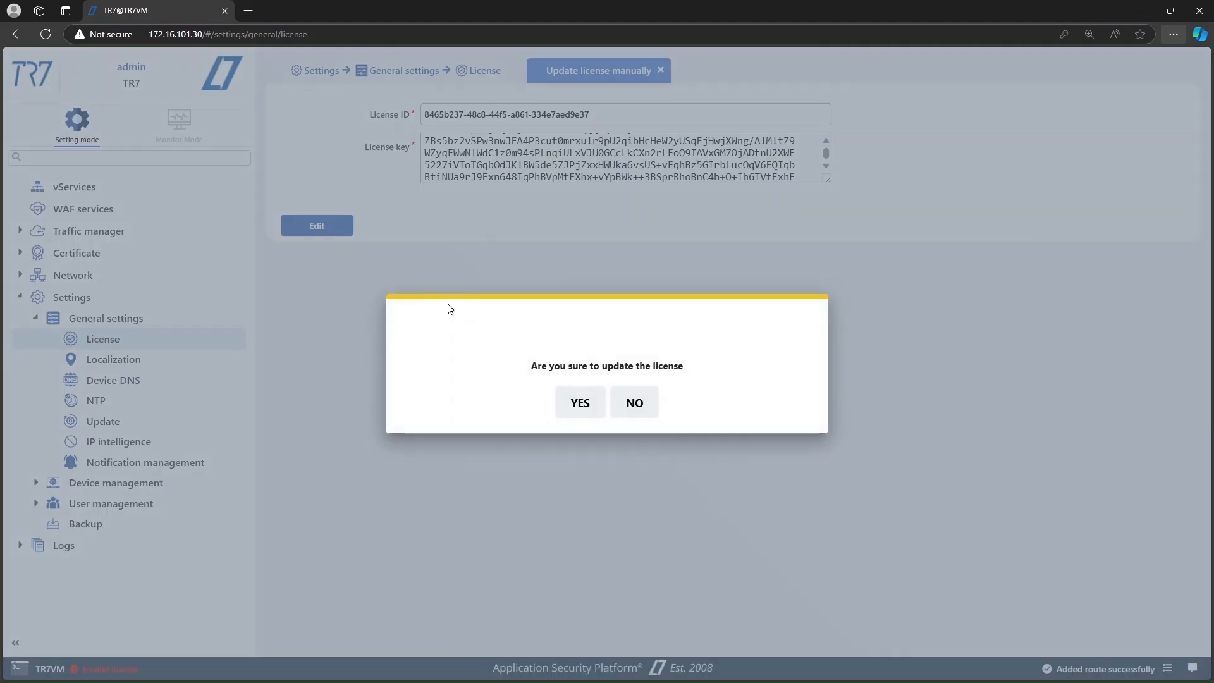
{"action": "left_click", "coordinate": [577, 408]}
Step: Set the device DNS server to 8.8.8.8 and save
{"action": "double_click", "coordinate": [531, 124]}
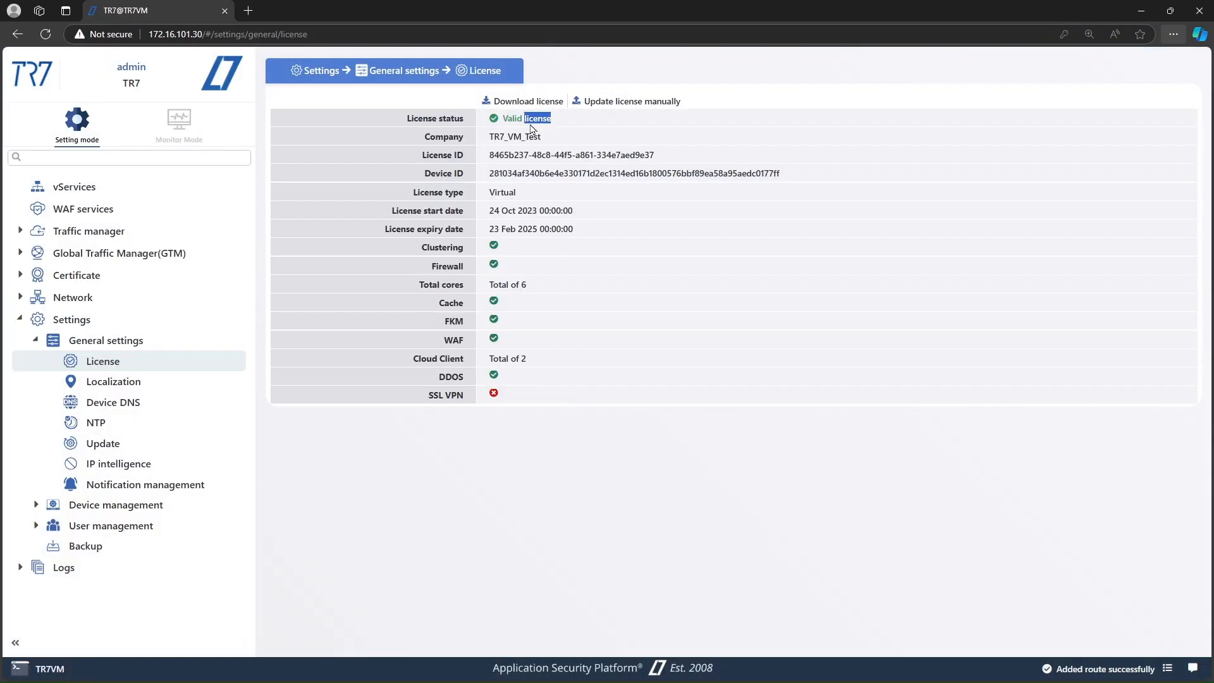
{"action": "left_click", "coordinate": [550, 375]}
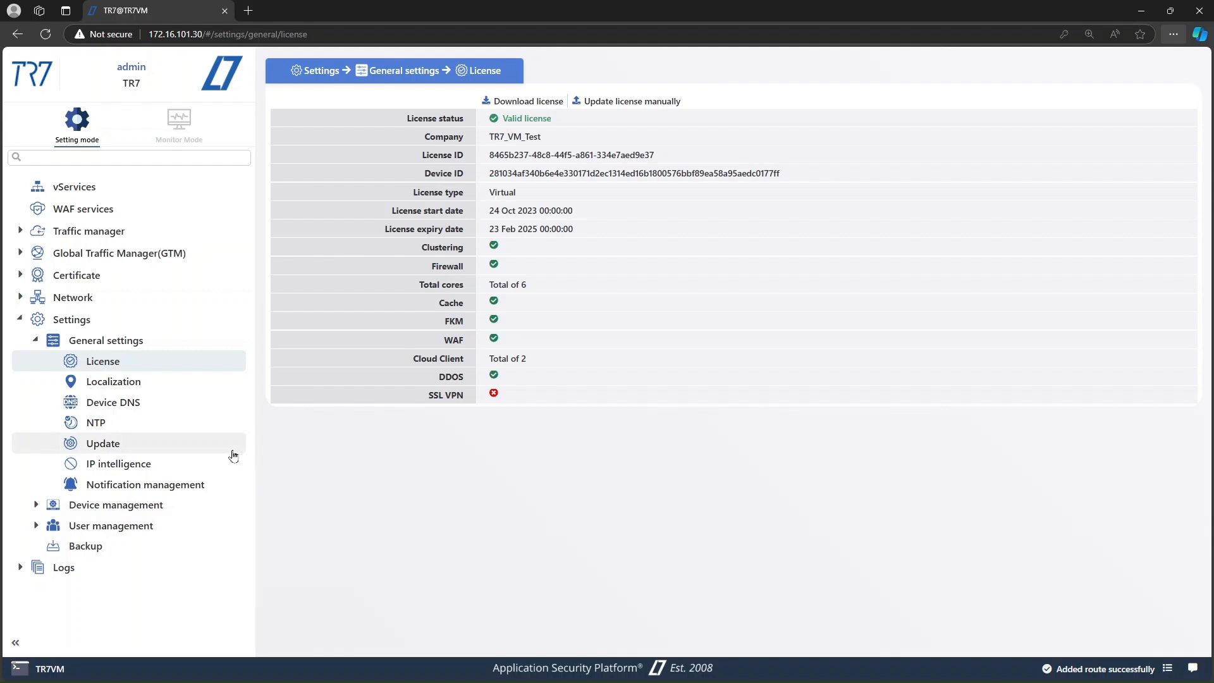
{"action": "left_click", "coordinate": [187, 406]}
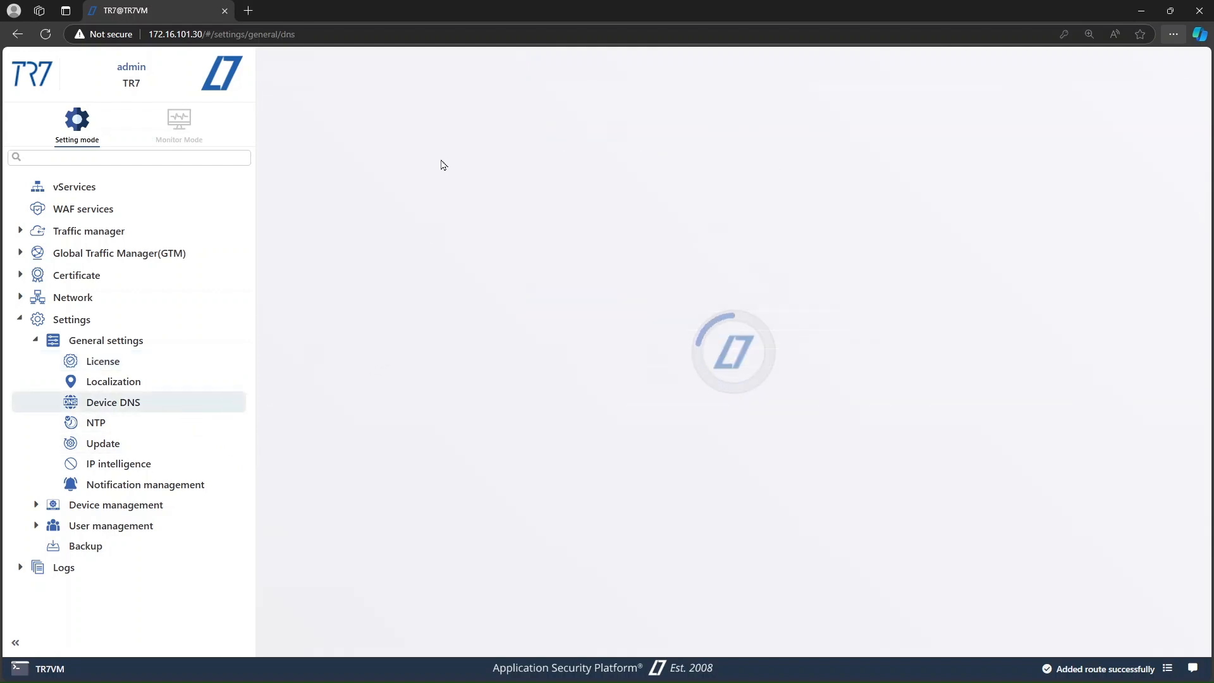
{"action": "left_click", "coordinate": [513, 102]}
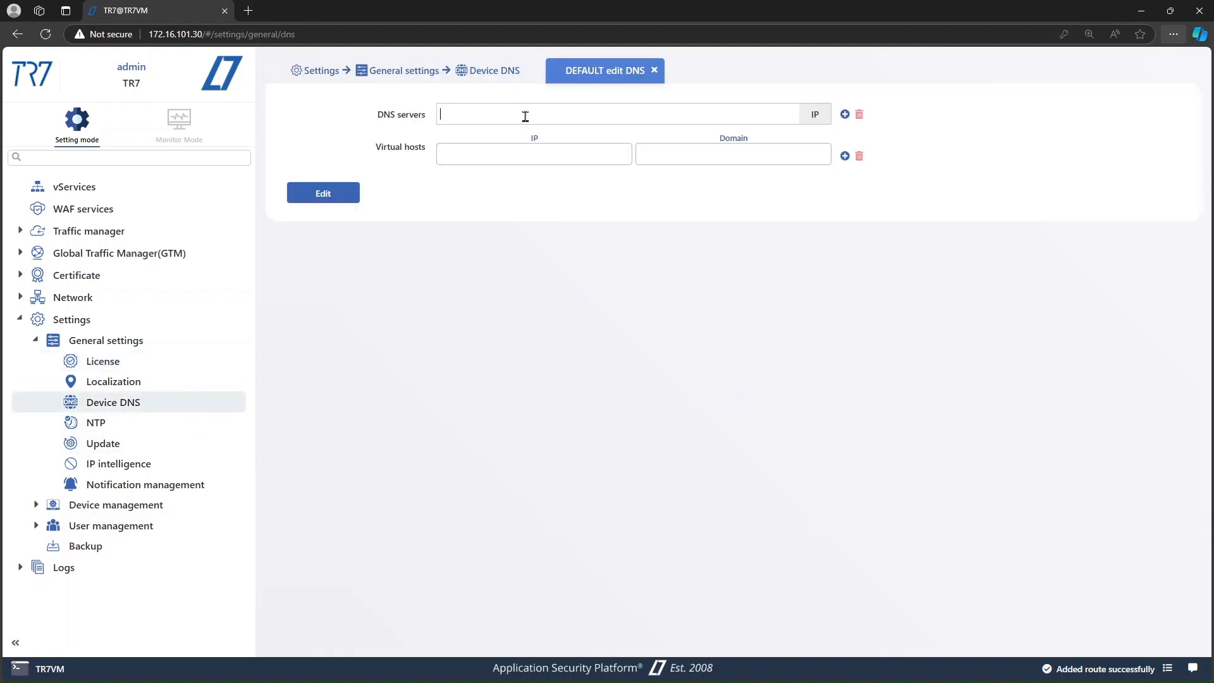
{"action": "type", "text": "8.8.8.8"}
{"action": "left_click", "coordinate": [346, 191]}
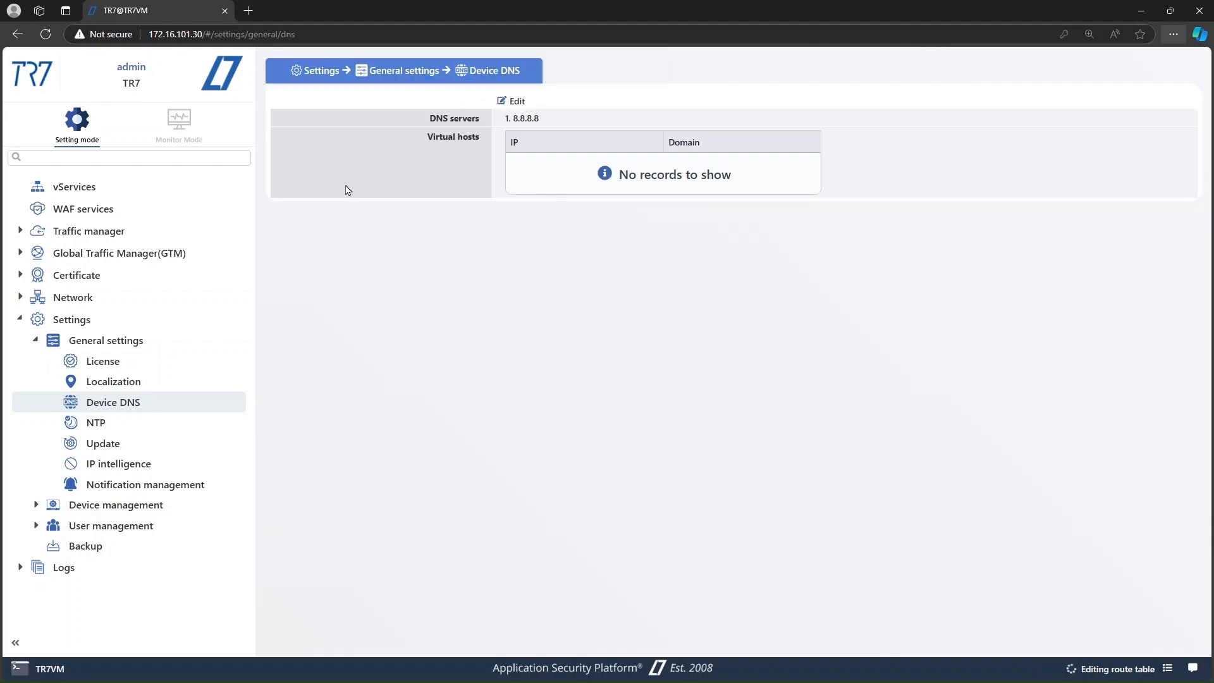
Step: Review the update server address and the license details
{"action": "left_click", "coordinate": [184, 442]}
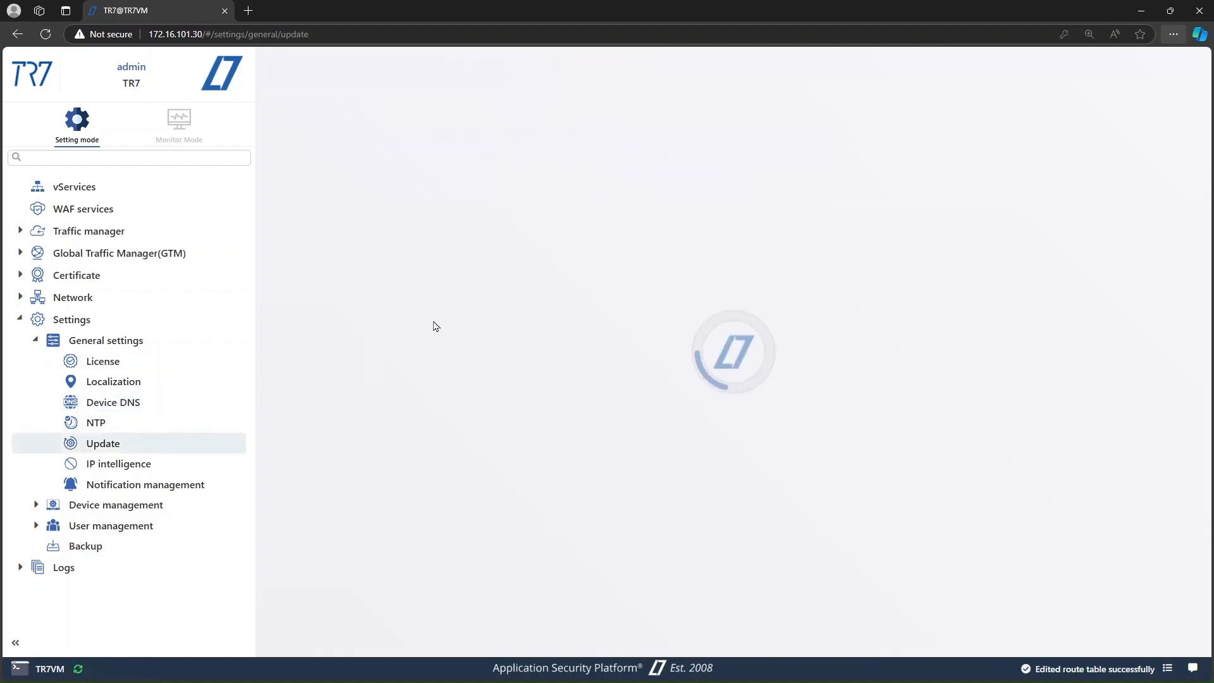
{"action": "triple_click", "coordinate": [526, 118]}
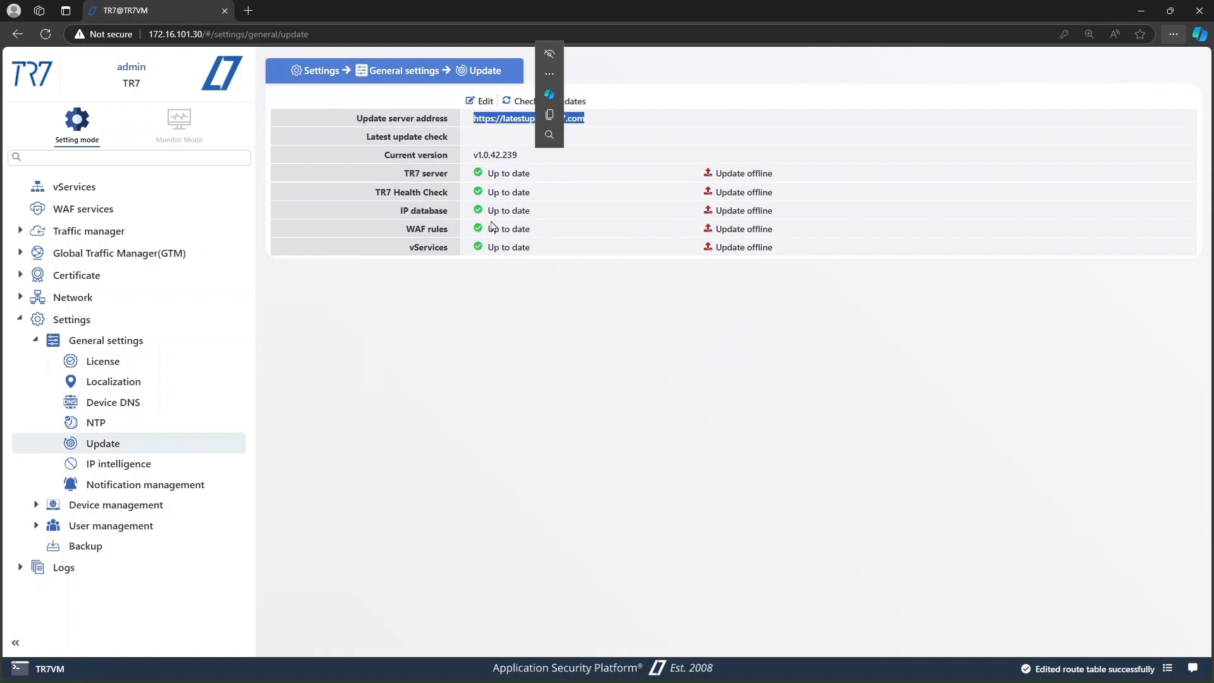
{"action": "left_click", "coordinate": [463, 321]}
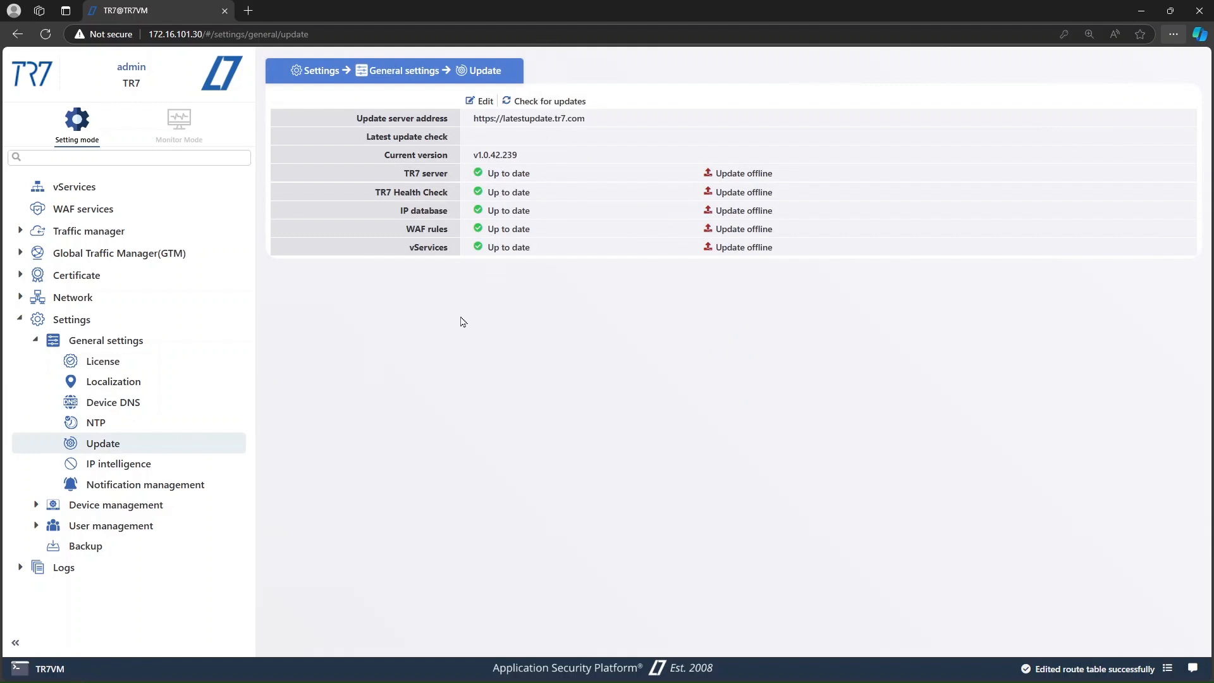
{"action": "left_click", "coordinate": [180, 360]}
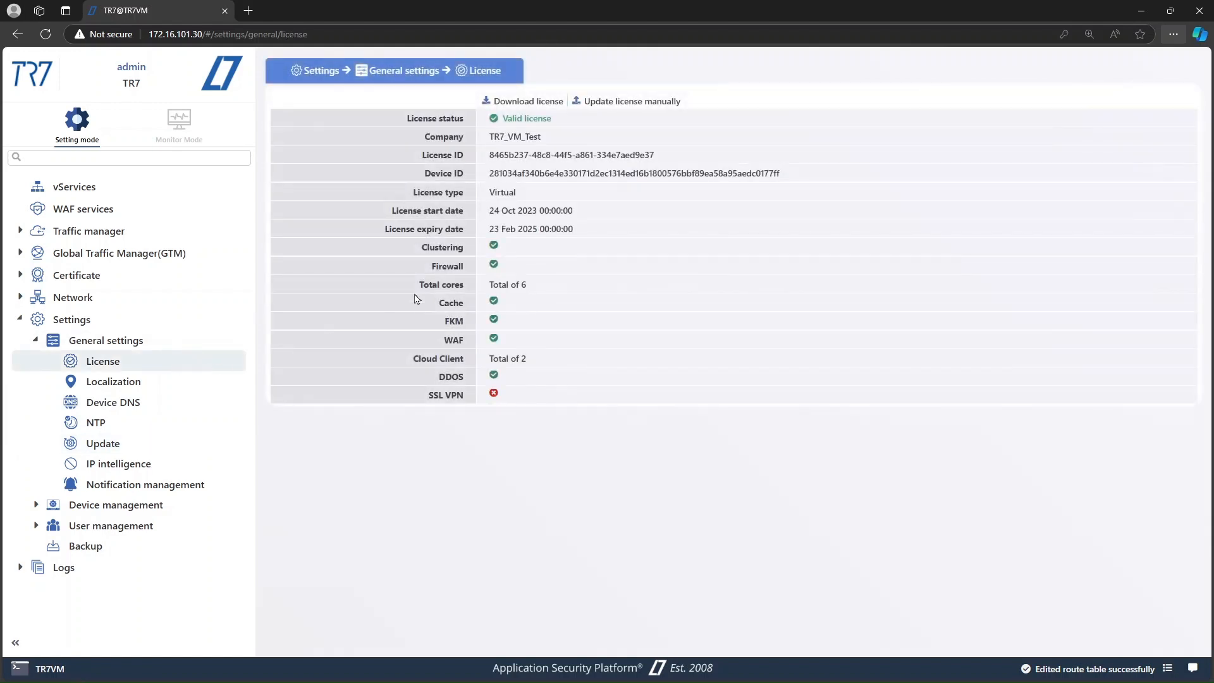
{"action": "left_click_drag", "start_coordinate": [480, 104], "coordinate": [566, 112]}
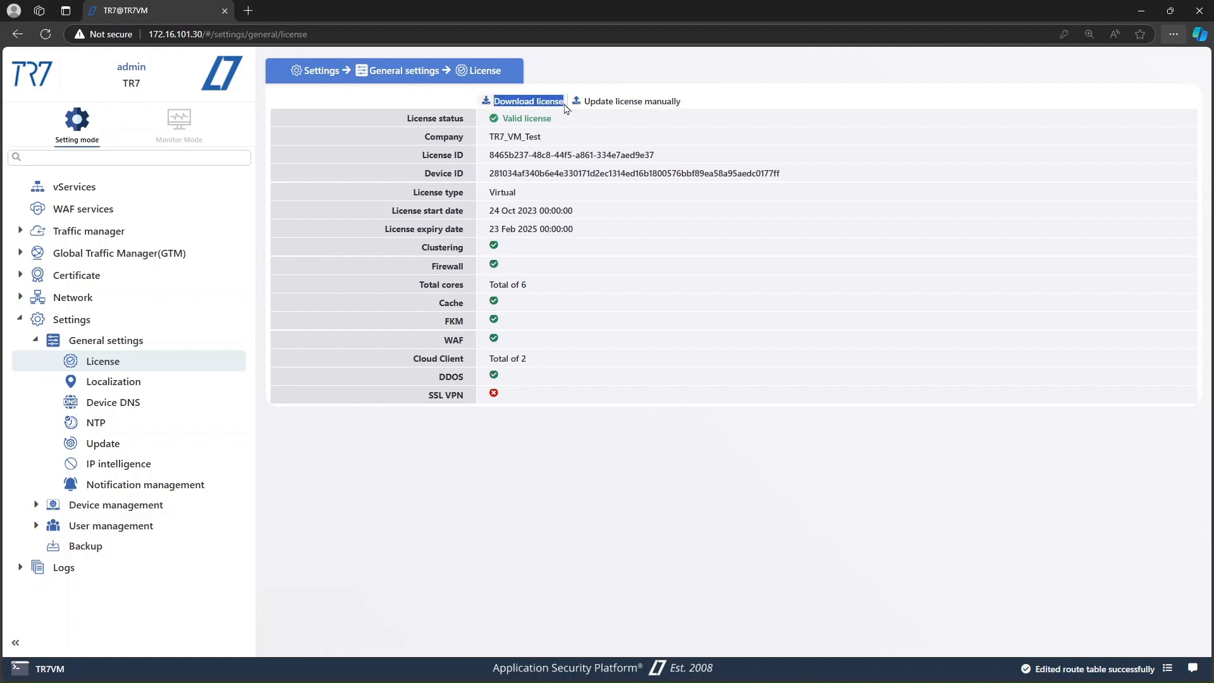
{"action": "left_click", "coordinate": [558, 159]}
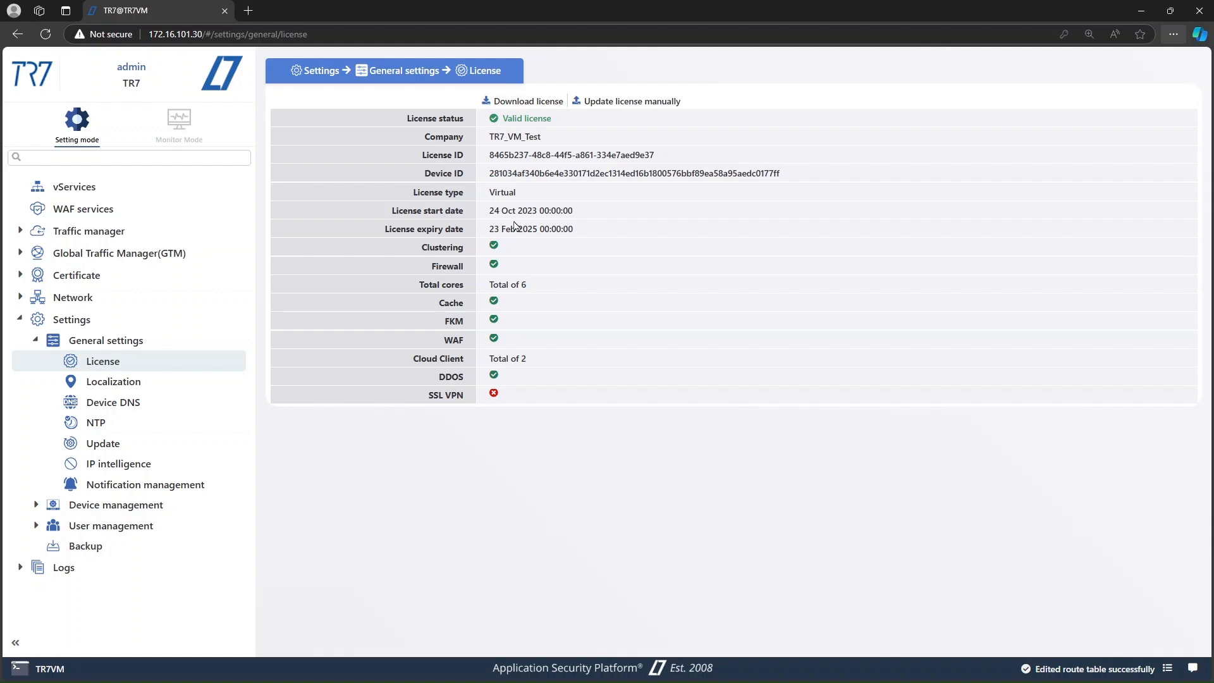
Step: Minimize the browser and start the TR7-02 virtual machine in Hyper-V Manager
{"action": "left_click", "coordinate": [1142, 11]}
{"action": "left_click", "coordinate": [894, 36]}
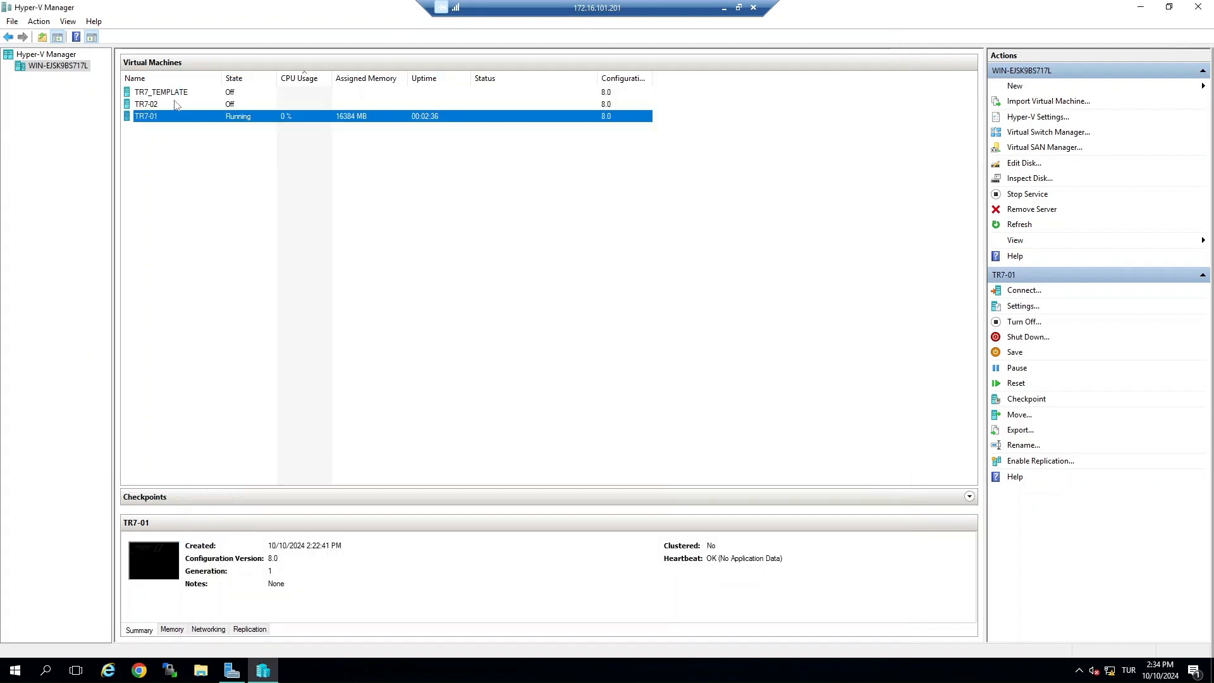
{"action": "right_click", "coordinate": [175, 106]}
{"action": "left_click", "coordinate": [203, 147]}
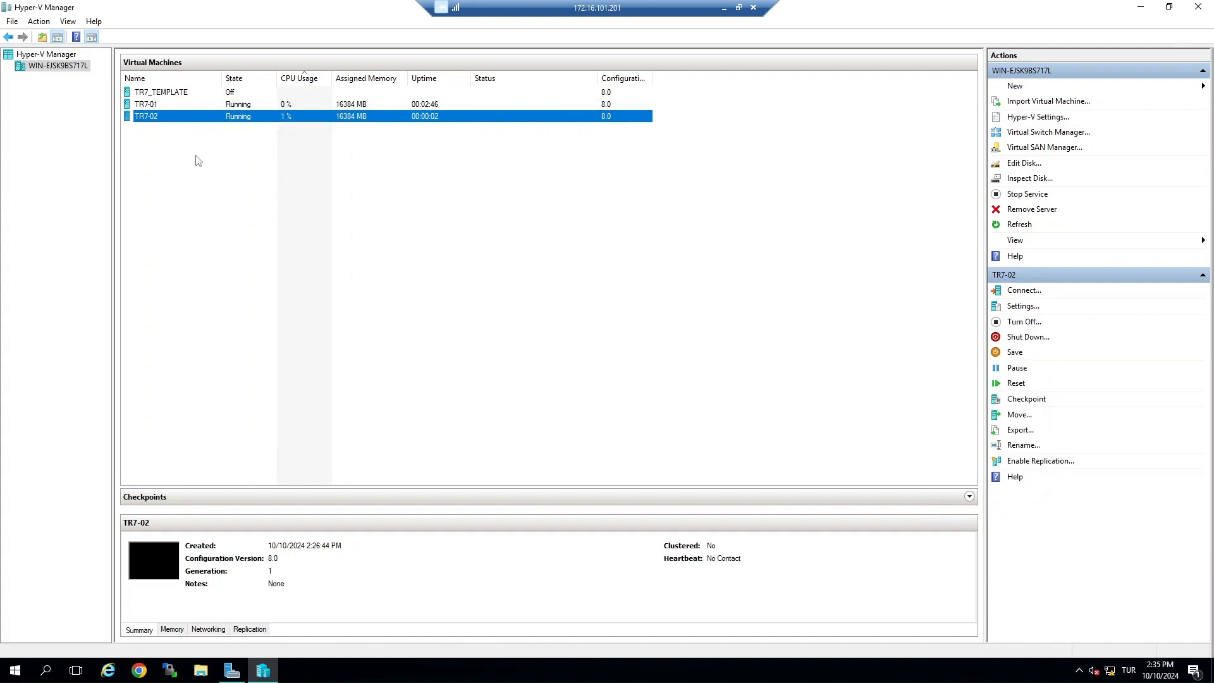
Step: Connect to TR7-02, log in to the setup console, and open the eth0 network interface setup
{"action": "double_click", "coordinate": [151, 118]}
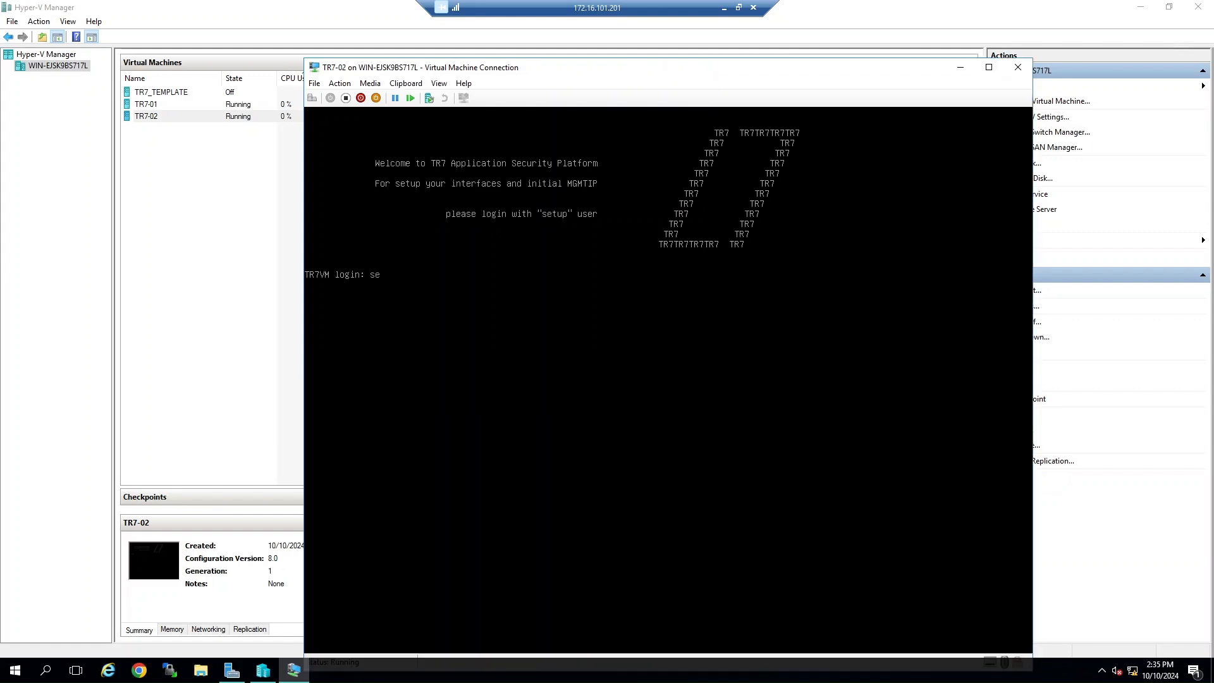
{"action": "key", "text": "Return"}
{"action": "key", "text": "Return"}
{"action": "key", "text": "Down"}
Step: Rename eth0 to MGMT and set its interface usage type to MGMT
{"action": "key", "text": "Return"}
{"action": "key", "text": "Return"}
{"action": "key", "text": "Return"}
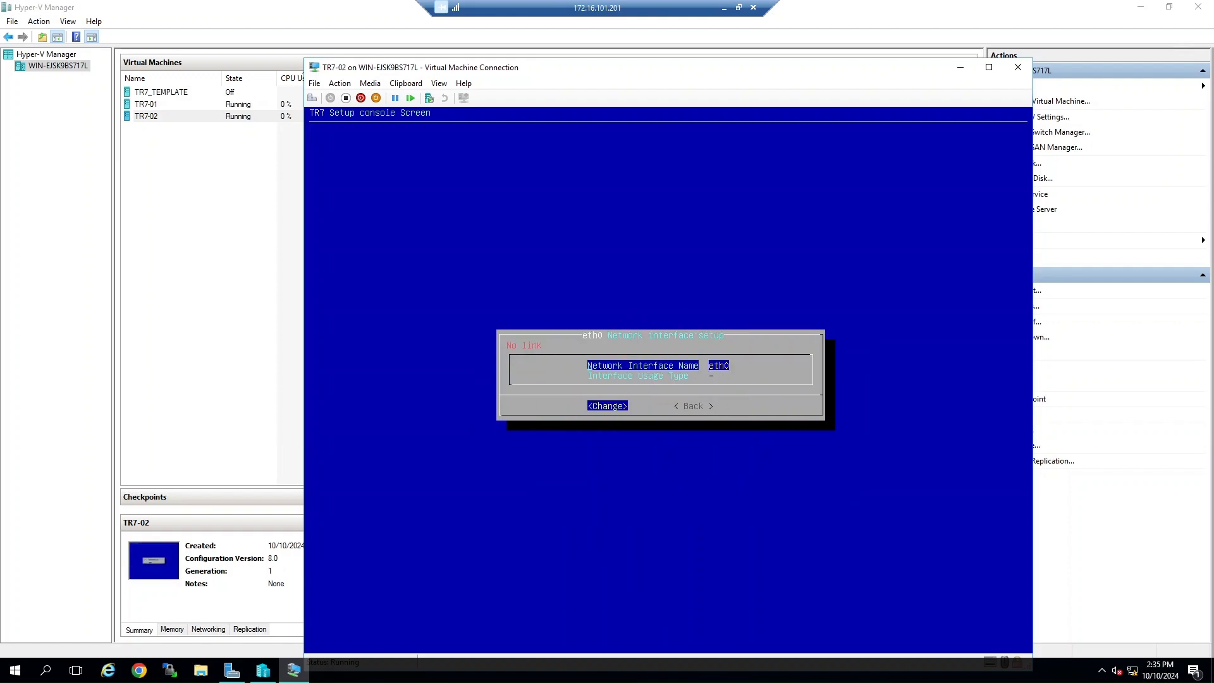
{"action": "key", "text": "Return"}
{"action": "type", "text": "MGMT"}
Step: Open the eth1 interface setup and rename it to SYNC
{"action": "key", "text": "Return"}
{"action": "key", "text": "Down"}
{"action": "key", "text": "Return"}
{"action": "key", "text": "space"}
{"action": "key", "text": "Return"}
{"action": "key", "text": "Return"}
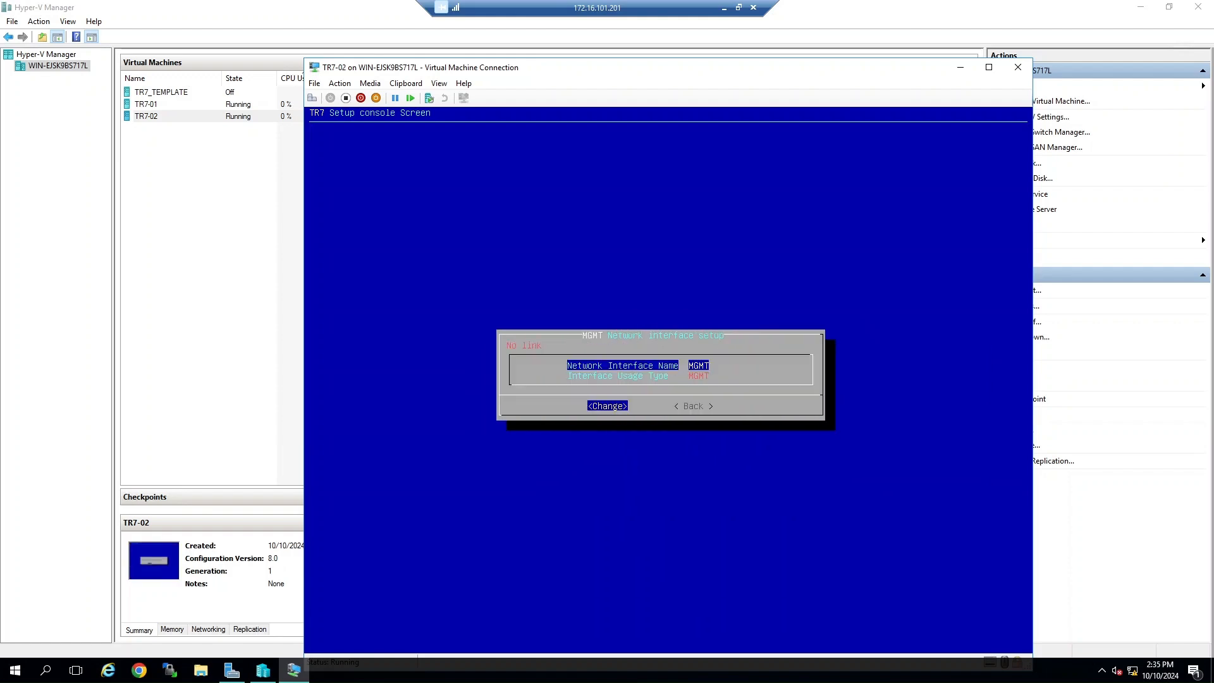
{"action": "key", "text": "Tab"}
{"action": "key", "text": "Return"}
{"action": "key", "text": "Down"}
Step: Set the SYNC interface's usage type and confirm it
{"action": "key", "text": "Return"}
{"action": "key", "text": "Return"}
{"action": "type", "text": "SYNC"}
{"action": "key", "text": "Return"}
Step: Rename the eth2 interface to ETHERNET and return to the Network Interfaces menu
{"action": "key", "text": "Return"}
{"action": "key", "text": "Down"}
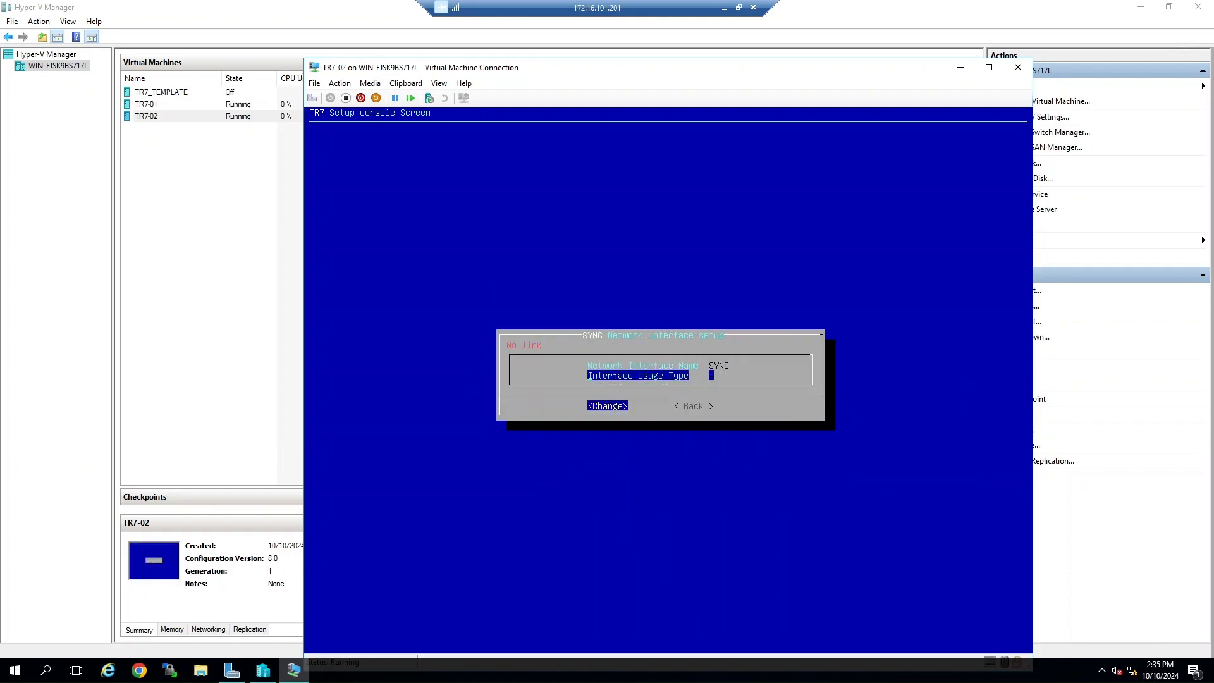
{"action": "key", "text": "Return"}
{"action": "key", "text": "Down"}
{"action": "key", "text": "space"}
{"action": "key", "text": "Return"}
{"action": "key", "text": "Return"}
{"action": "key", "text": "Tab"}
{"action": "key", "text": "Return"}
{"action": "key", "text": "Down"}
{"action": "key", "text": "Down"}
{"action": "key", "text": "Return"}
{"action": "key", "text": "Return"}
{"action": "type", "text": "ETH"}
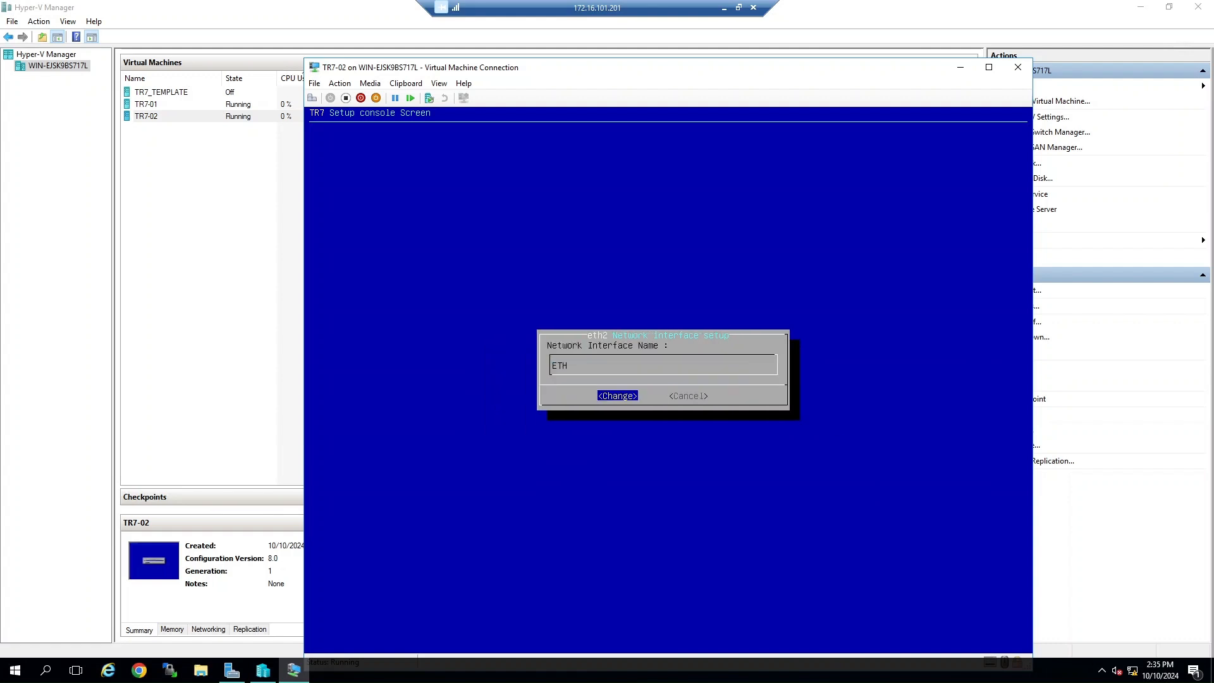
{"action": "type", "text": "ERNET"}
{"action": "key", "text": "Return"}
{"action": "key", "text": "Tab"}
Step: Add the management IP 172.16.101.31/24 with gateway 172.16.101.1 on the MGMT interface and confirm
{"action": "key", "text": "Return"}
{"action": "key", "text": "Tab"}
{"action": "key", "text": "Return"}
{"action": "key", "text": "Tab"}
{"action": "key", "text": "Tab"}
{"action": "key", "text": "Return"}
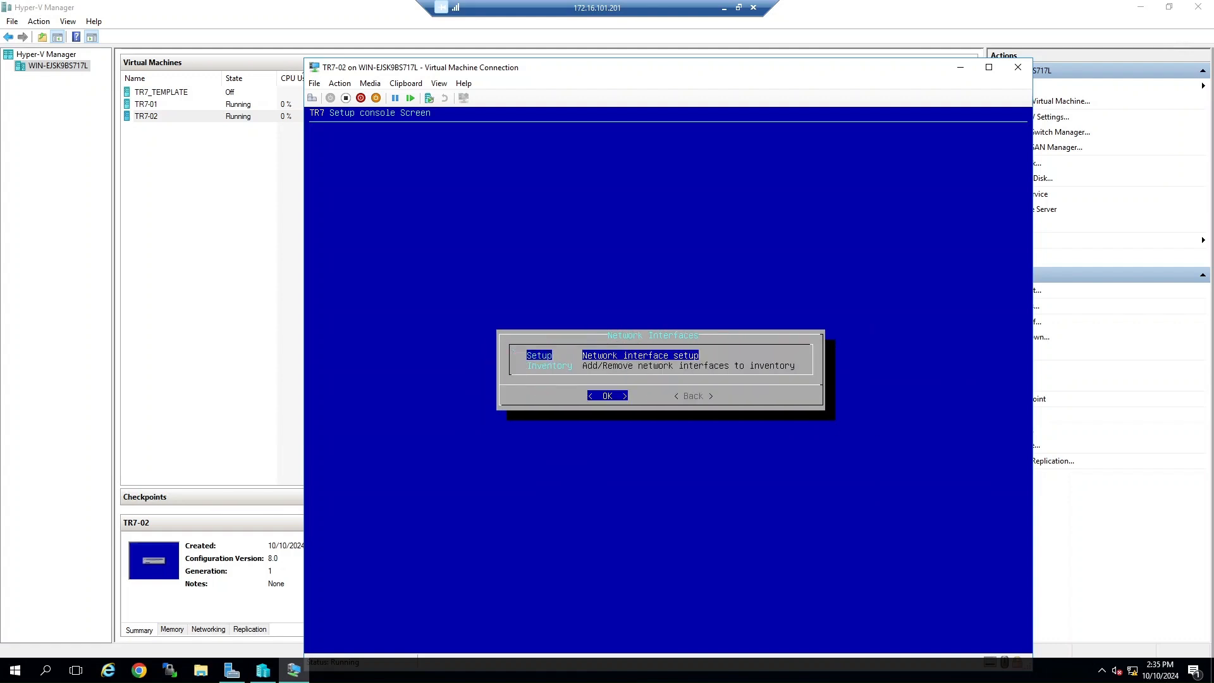
{"action": "key", "text": "Tab"}
{"action": "key", "text": "Return"}
{"action": "key", "text": "Return"}
{"action": "key", "text": "Down"}
{"action": "key", "text": "Down"}
{"action": "key", "text": "Down"}
{"action": "key", "text": "Down"}
{"action": "key", "text": "Down"}
{"action": "key", "text": "Down"}
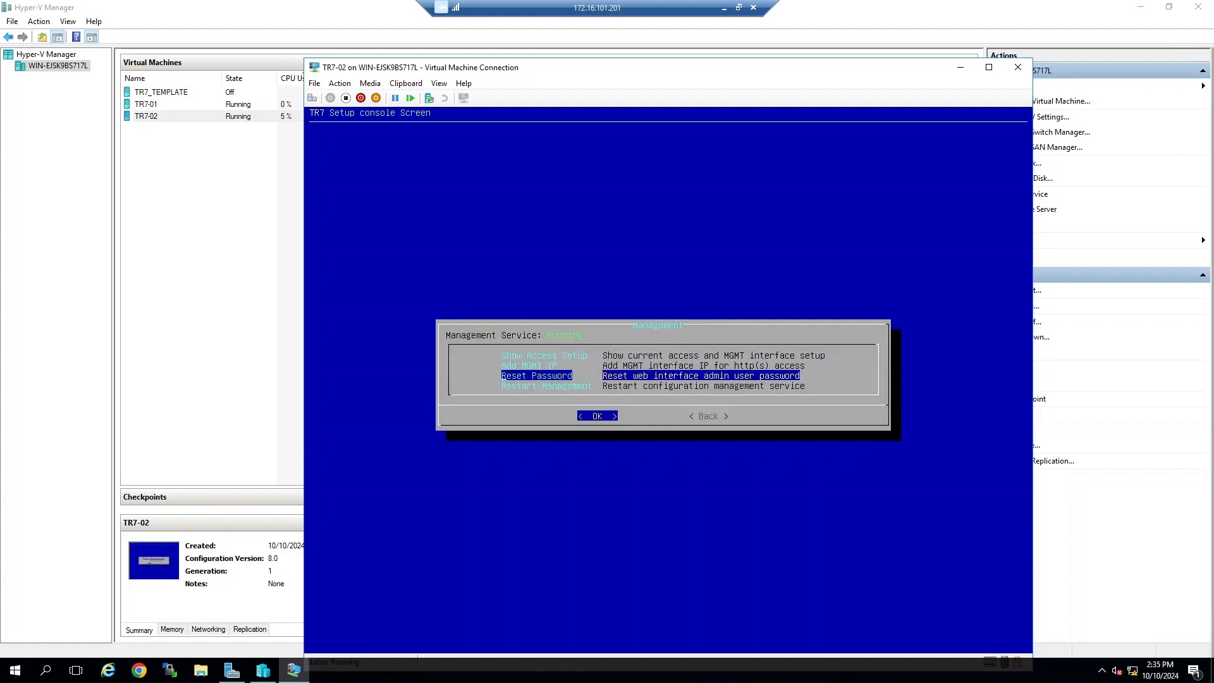
{"action": "key", "text": "Up"}
{"action": "key", "text": "Return"}
{"action": "type", "text": "172.16.101.31/"}
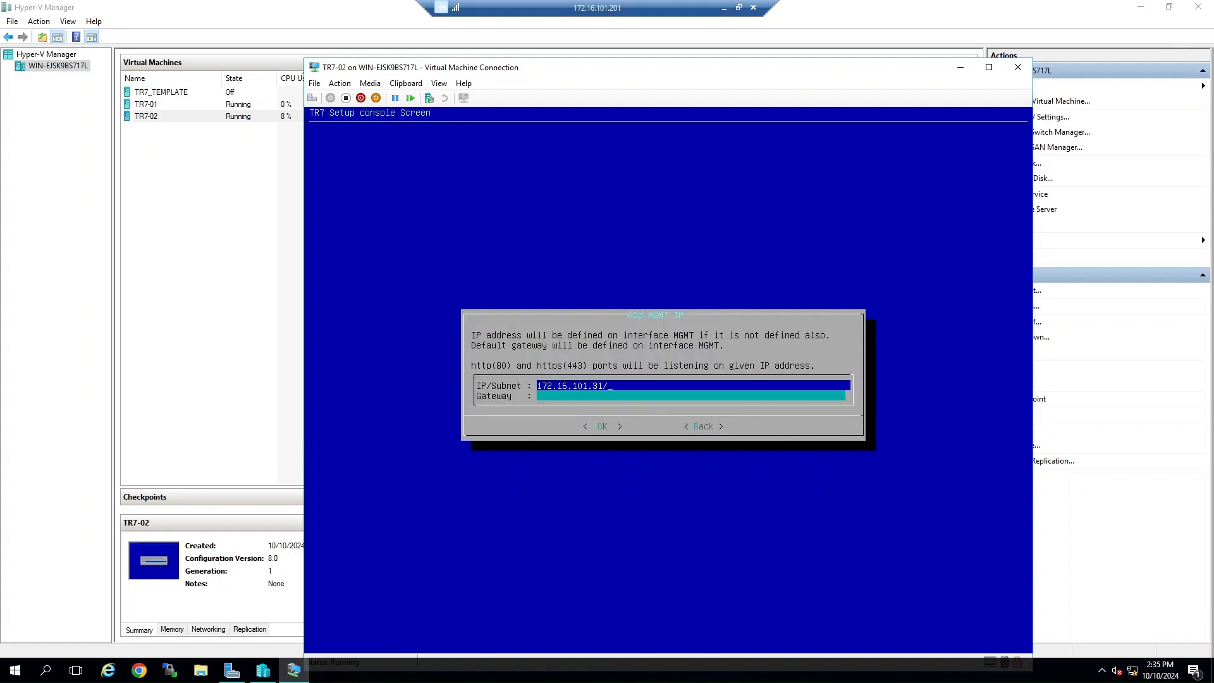
{"action": "type", "text": "24"}
{"action": "key", "text": "Tab"}
{"action": "type", "text": "172.16.101.201"}
{"action": "key", "text": "Return"}
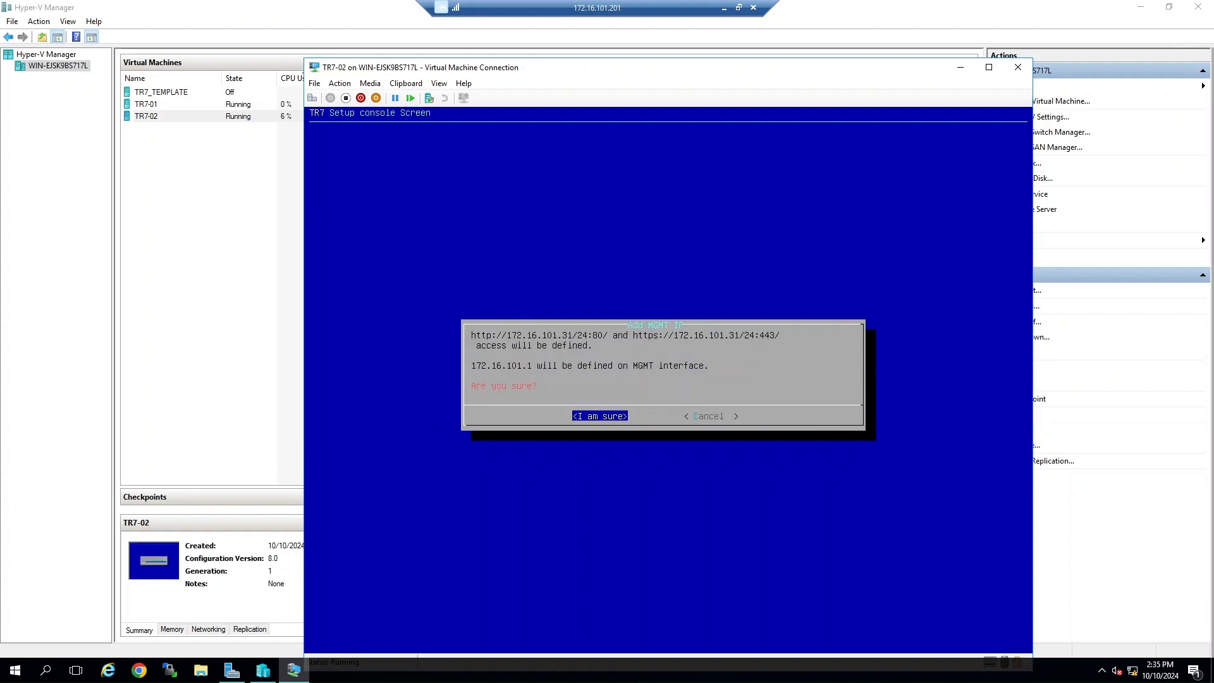
{"action": "key", "text": "Return"}
Step: Return to the main console menu and reboot the TR7-02 appliance
{"action": "key", "text": "Down"}
{"action": "key", "text": "Down"}
{"action": "key", "text": "Down"}
{"action": "key", "text": "Down"}
{"action": "key", "text": "Tab"}
{"action": "key", "text": "Return"}
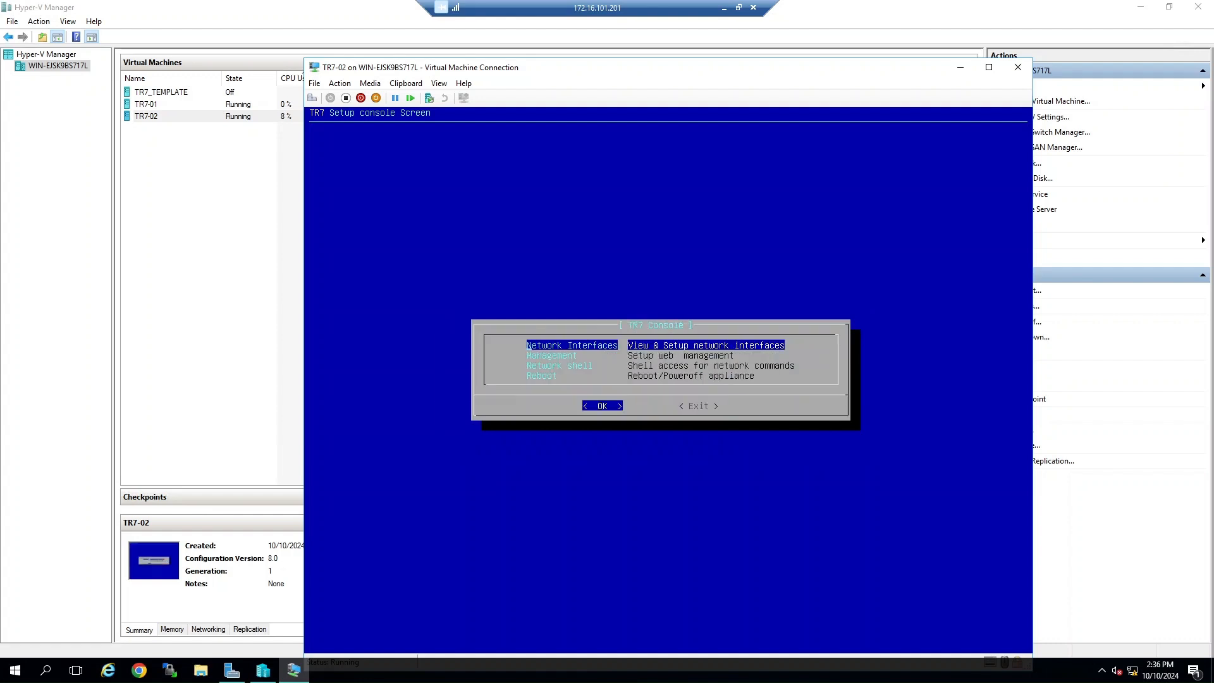
{"action": "key", "text": "Down"}
{"action": "key", "text": "Down"}
{"action": "key", "text": "Down"}
{"action": "key", "text": "Return"}
{"action": "key", "text": "Return"}
{"action": "key", "text": "Return"}
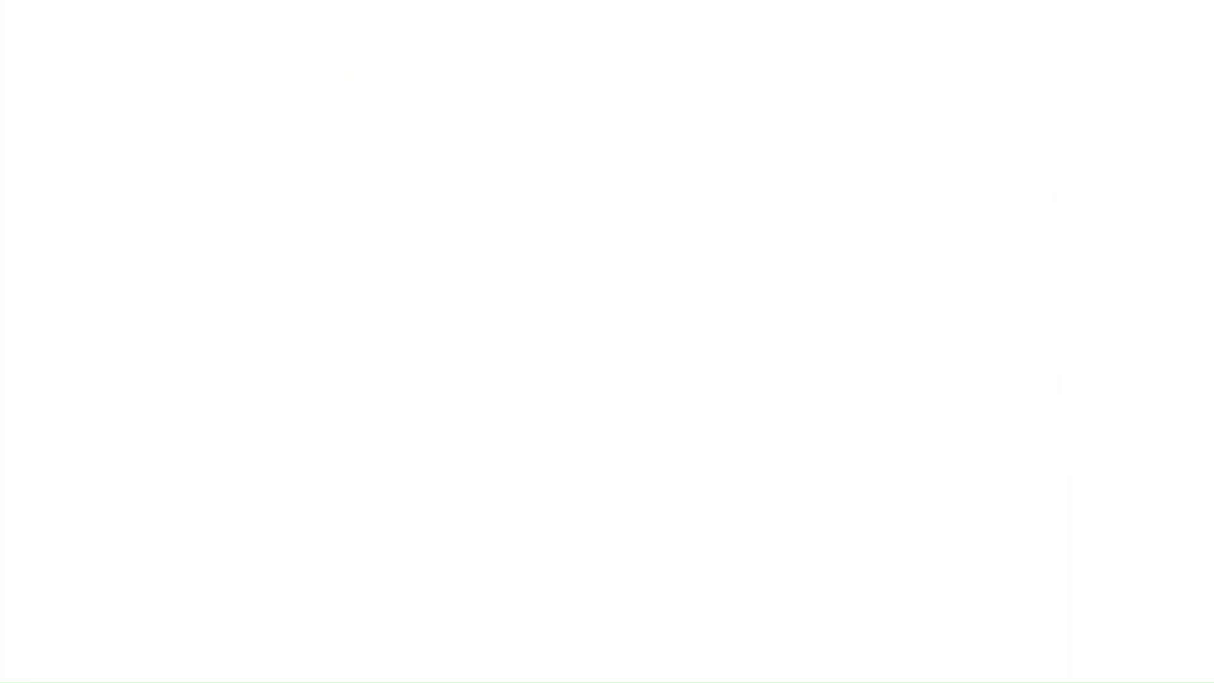
Step: Open a new browser tab and go to 172.16.101.31
{"action": "key", "text": "ctrl+t"}
{"action": "type", "text": "172.16.101.31"}
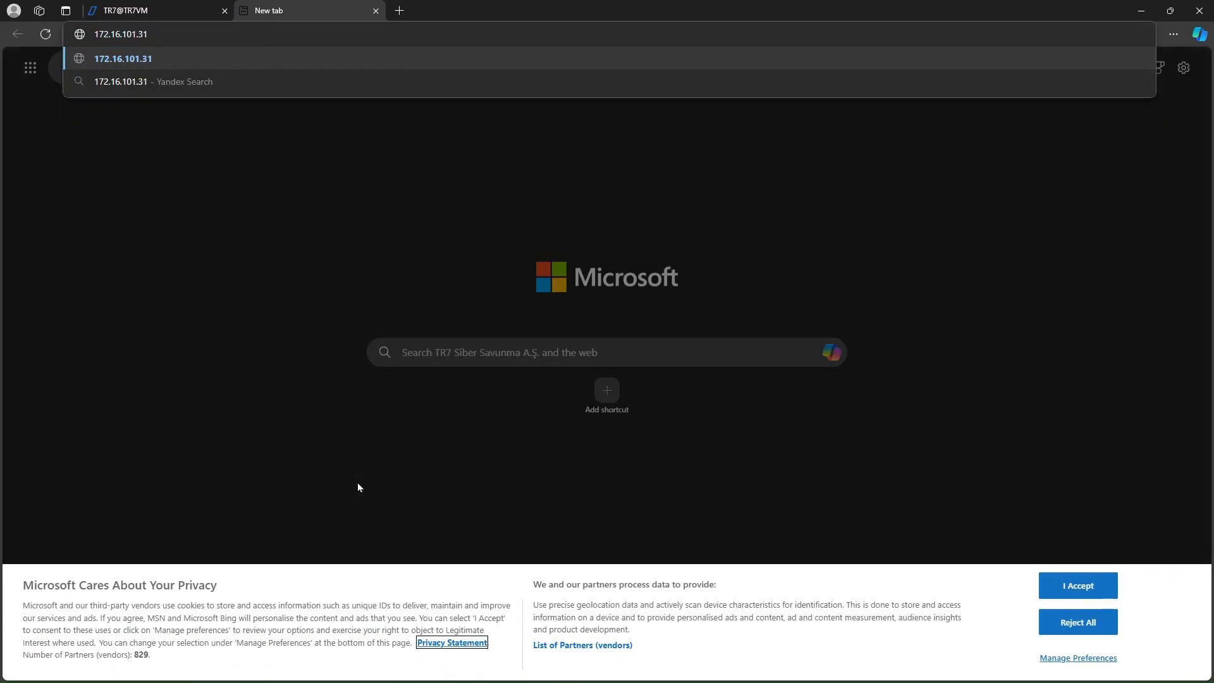
{"action": "key", "text": "Return"}
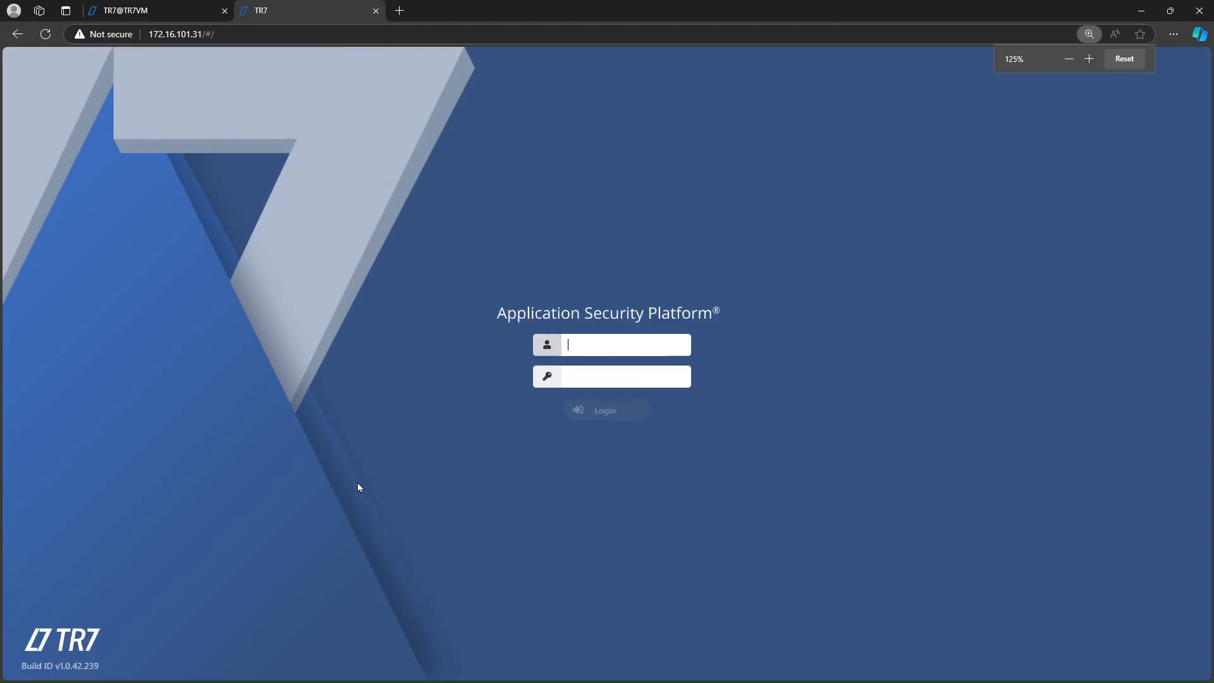
Step: Log in to the TR7-02 web interface as admin with the account password
{"action": "type", "text": "admin"}
{"action": "key", "text": "Tab"}
{"action": "type", "text": "***"}
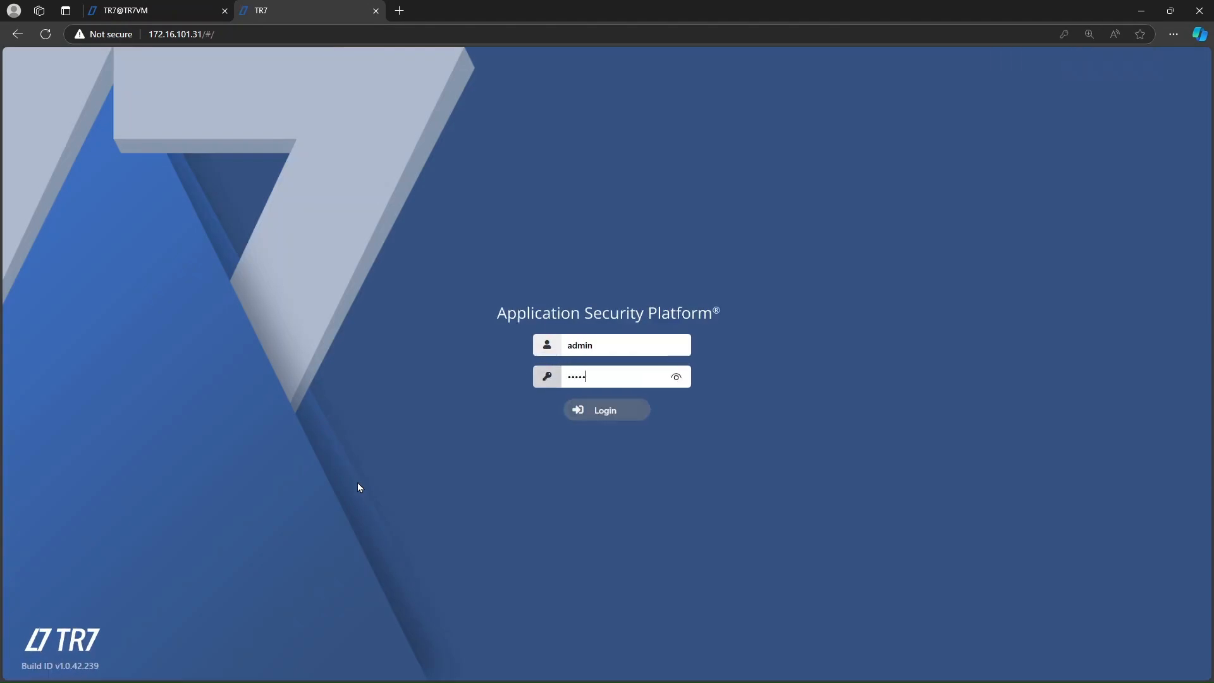
{"action": "key", "text": "Return"}
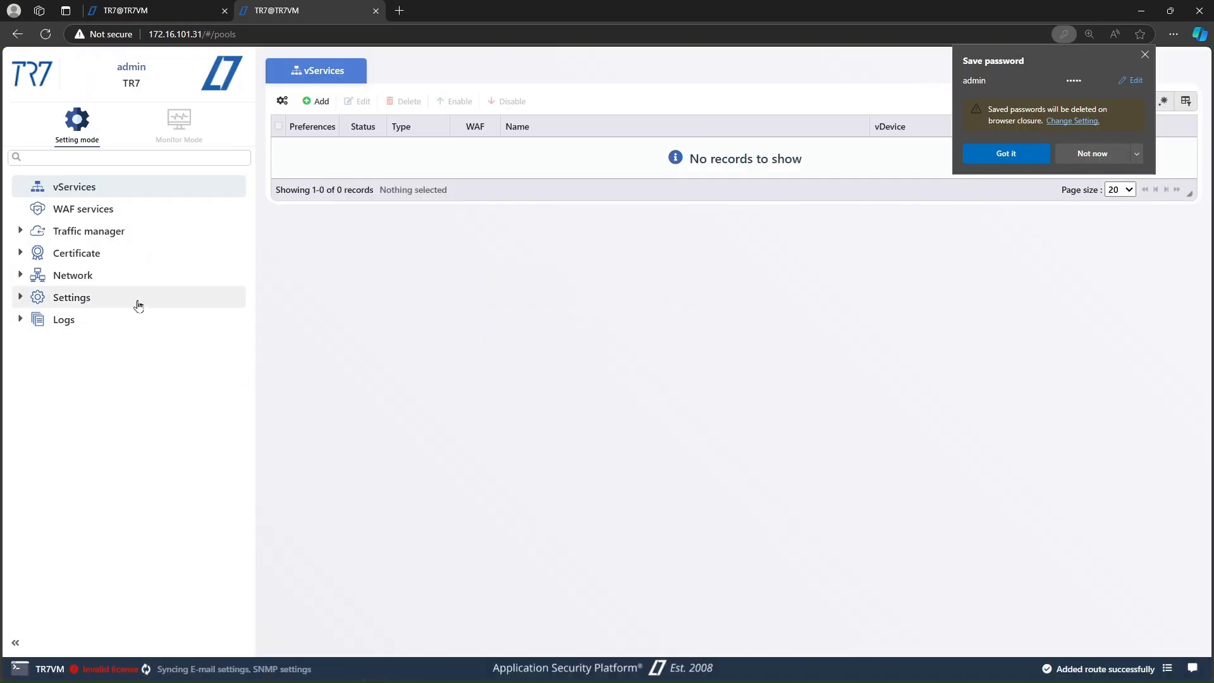
Step: Open the License settings page, select the Device ID, and dismiss the save-password prompt
{"action": "left_click", "coordinate": [136, 306]}
{"action": "left_click", "coordinate": [127, 320]}
{"action": "left_click", "coordinate": [128, 340]}
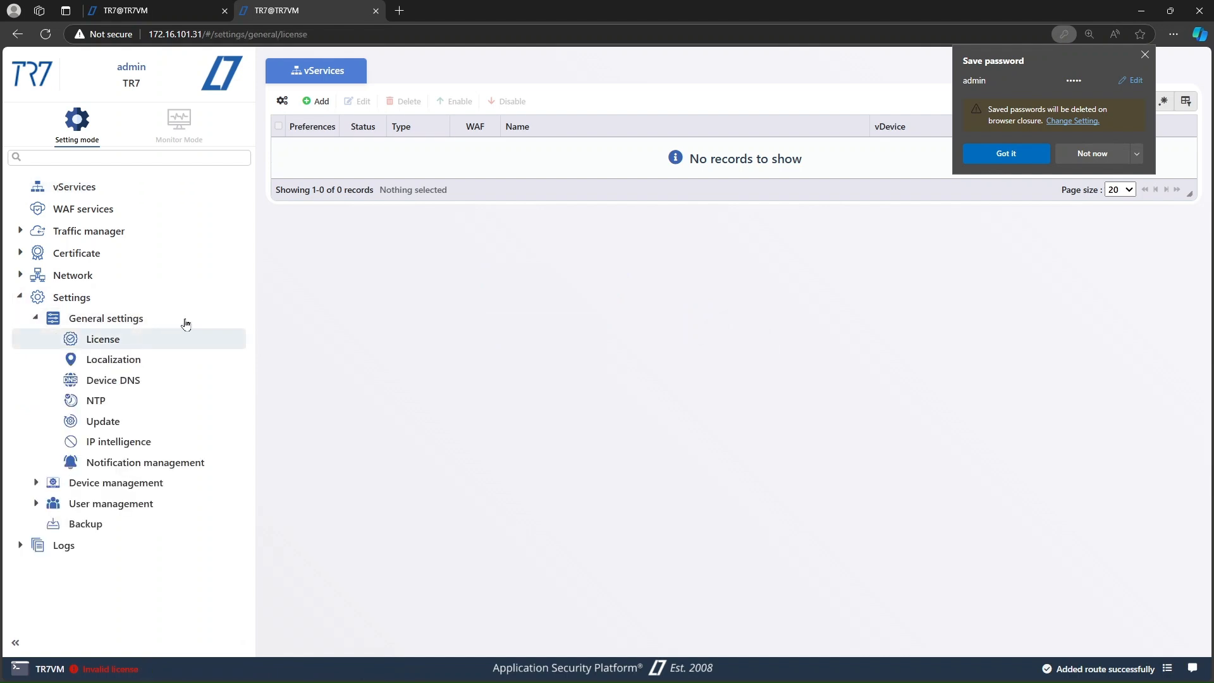
{"action": "double_click", "coordinate": [583, 154]}
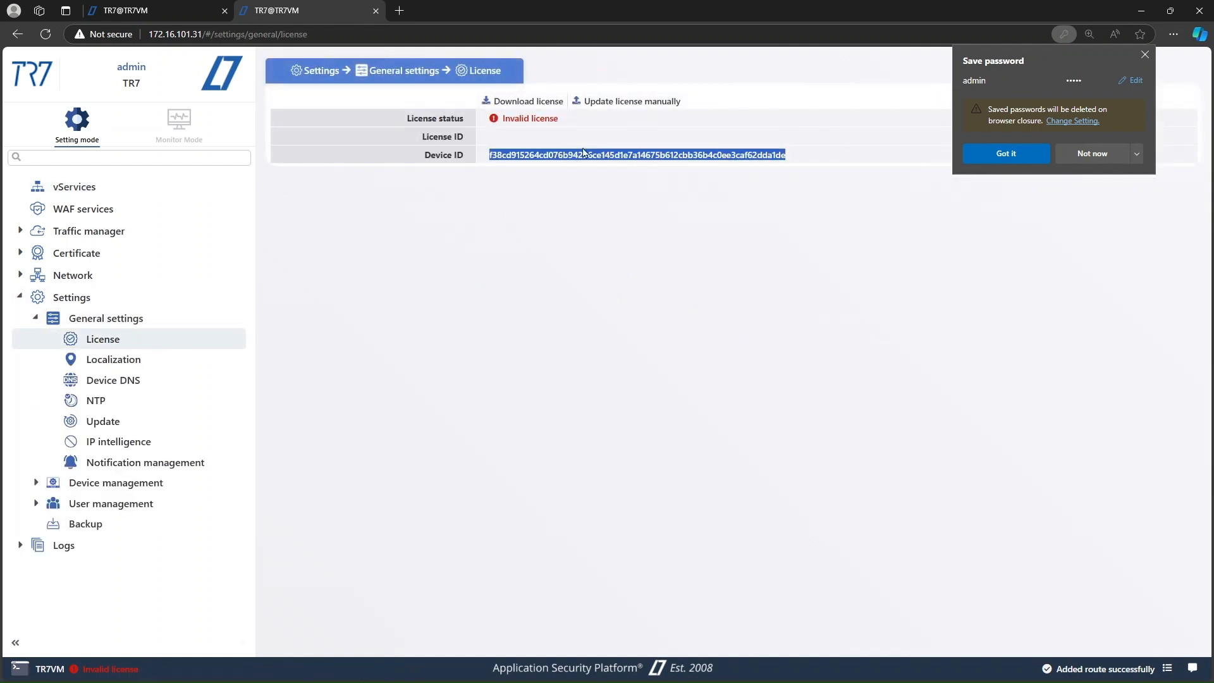
{"action": "left_click", "coordinate": [1146, 54]}
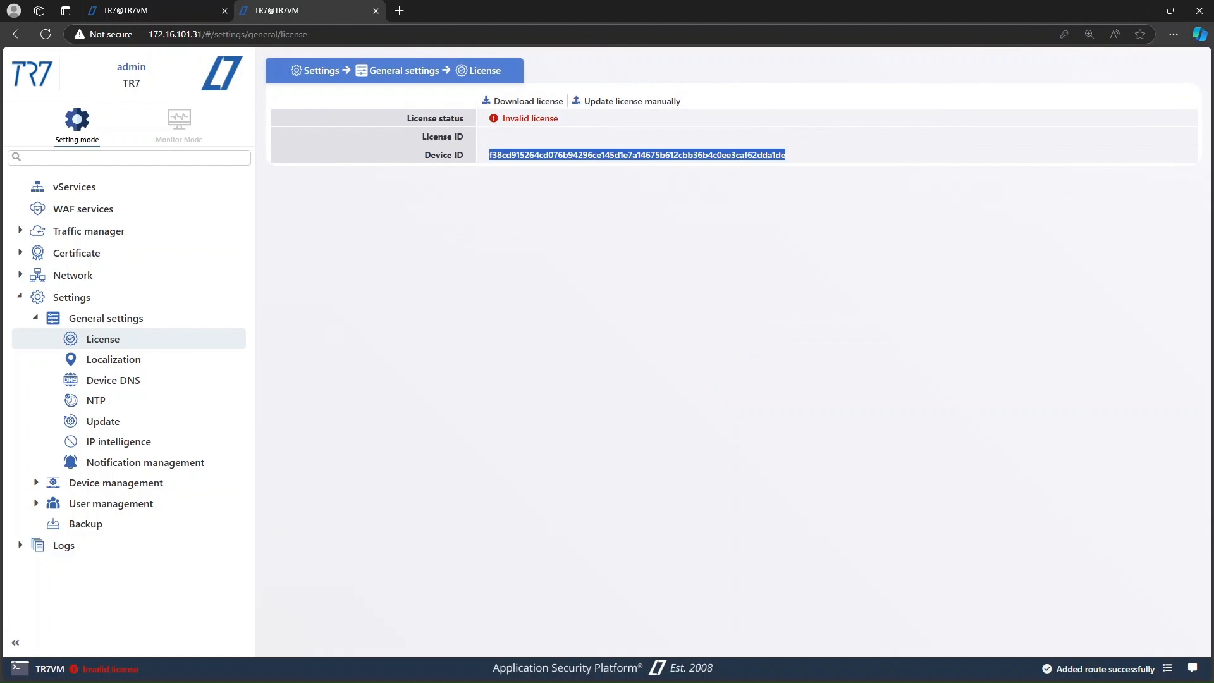
{"action": "key", "text": "alt+Tab"}
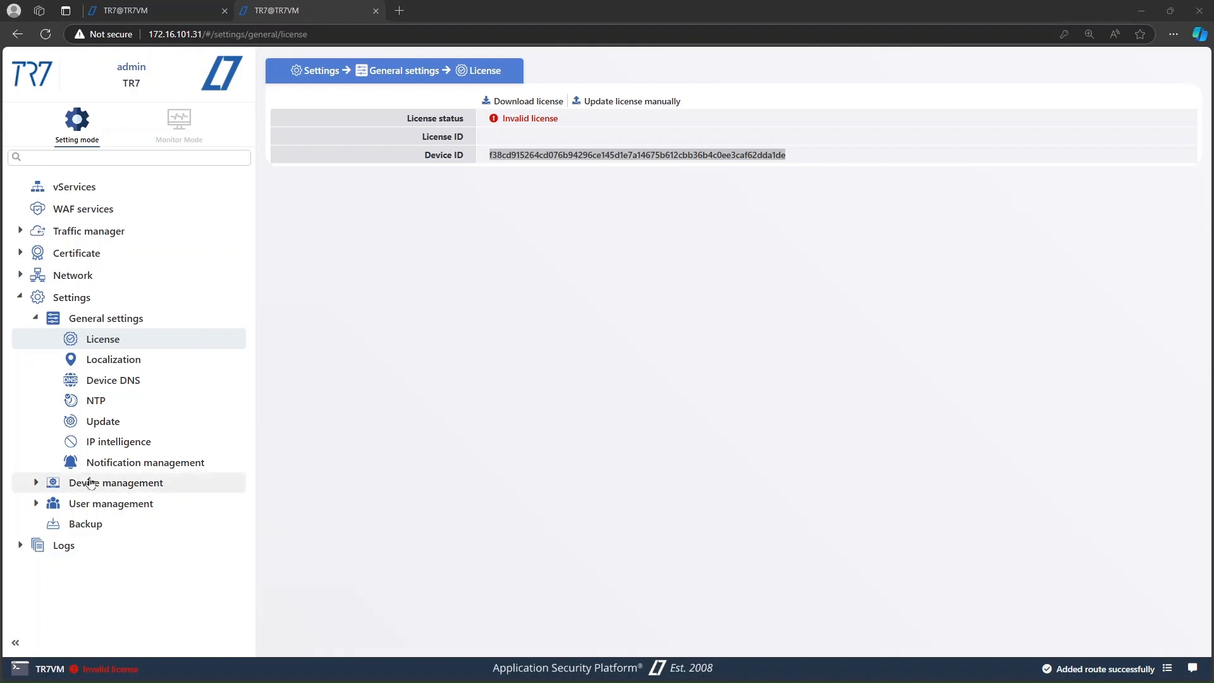
{"action": "left_click", "coordinate": [115, 422]}
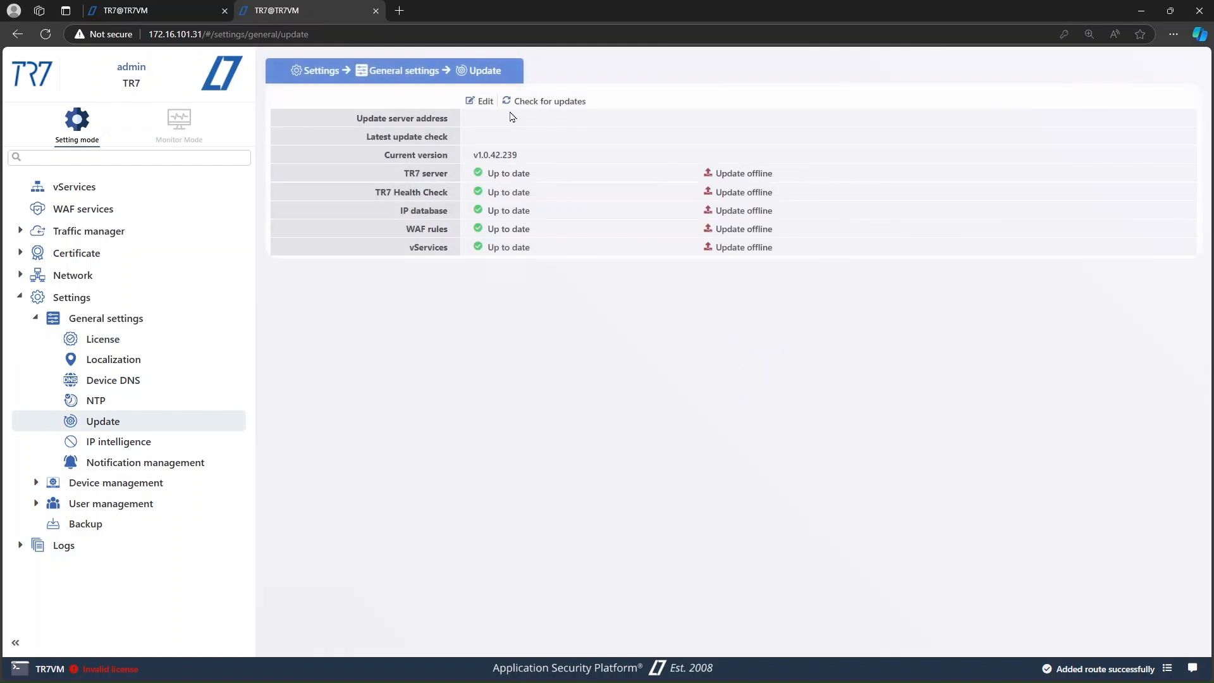
{"action": "left_click", "coordinate": [482, 101]}
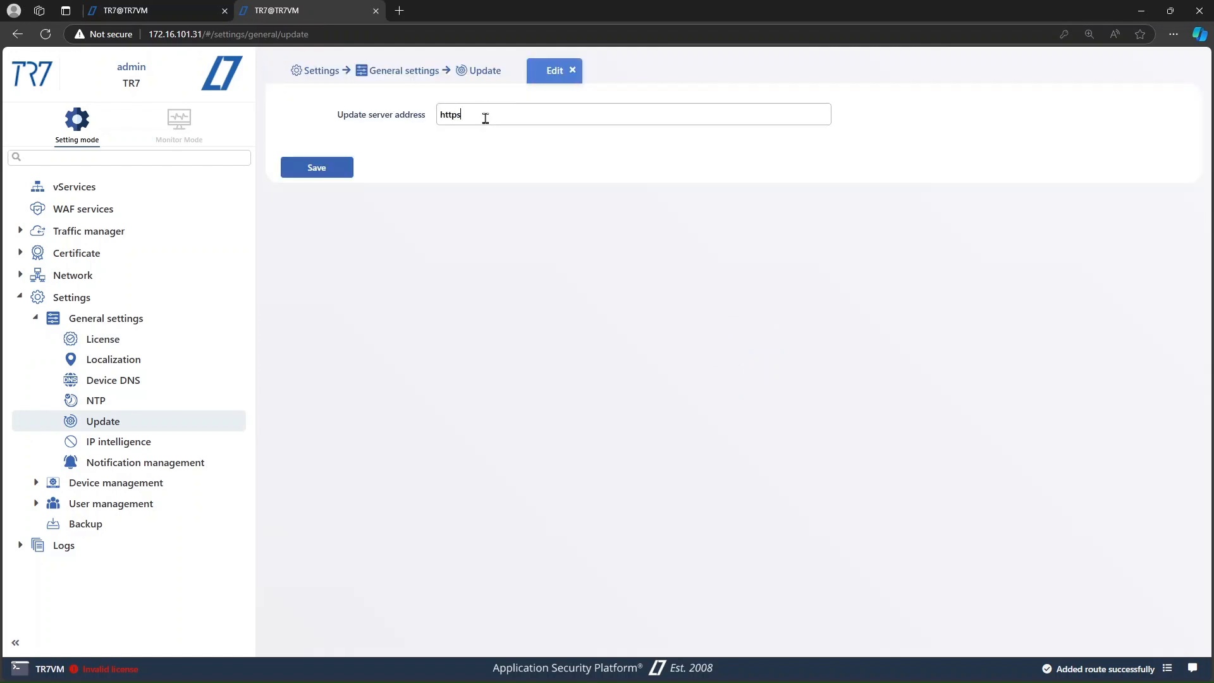
{"action": "type", "text": "https://latestupdate.tr7.com"}
{"action": "left_click", "coordinate": [345, 169]}
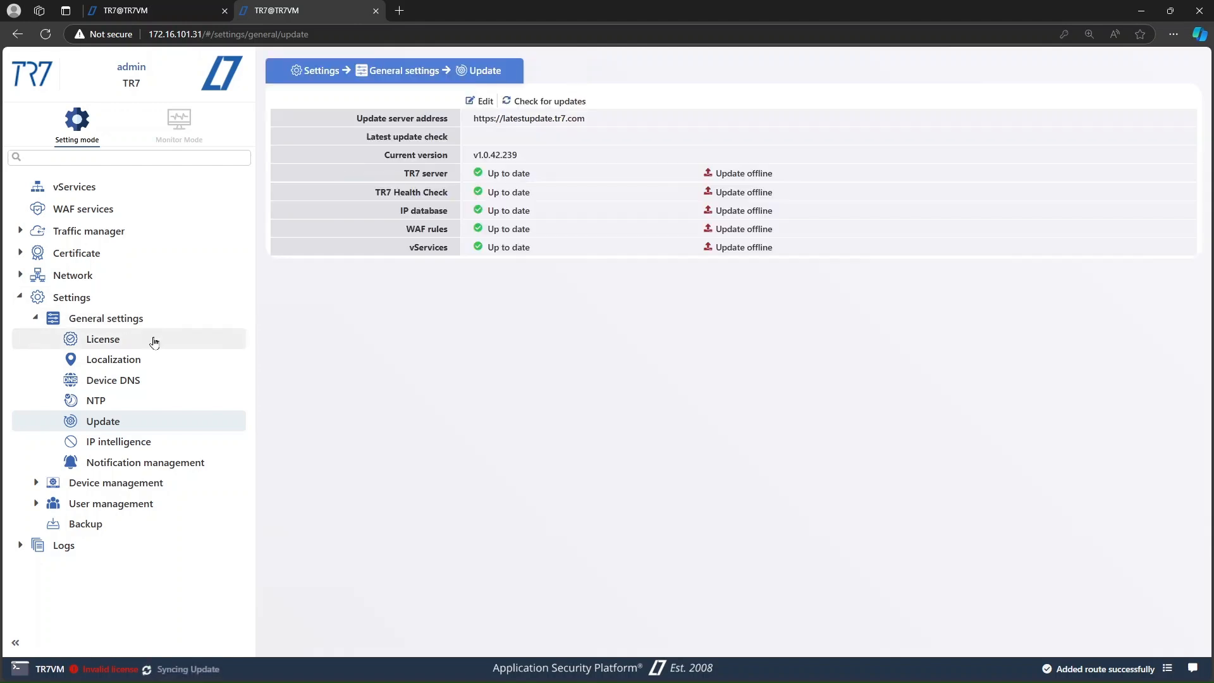
Step: Update the license manually by pasting the license ID and the license key, then submit
{"action": "left_click", "coordinate": [154, 339]}
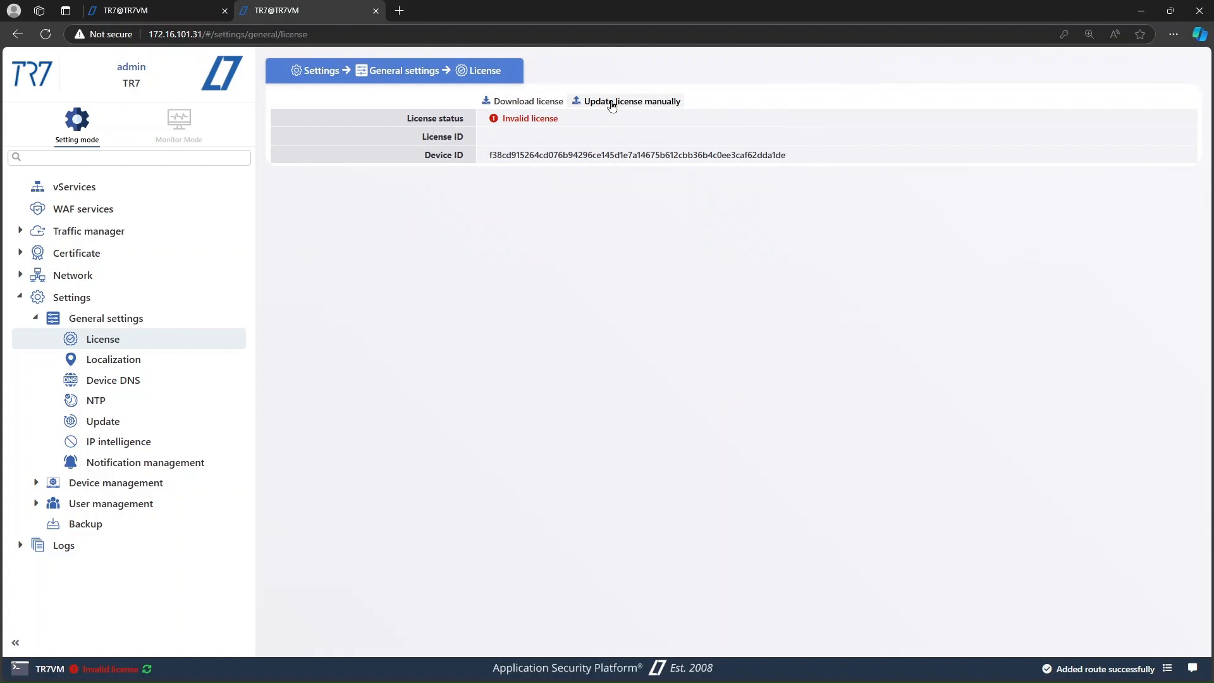
{"action": "left_click", "coordinate": [616, 100]}
{"action": "key", "text": "alt+Tab"}
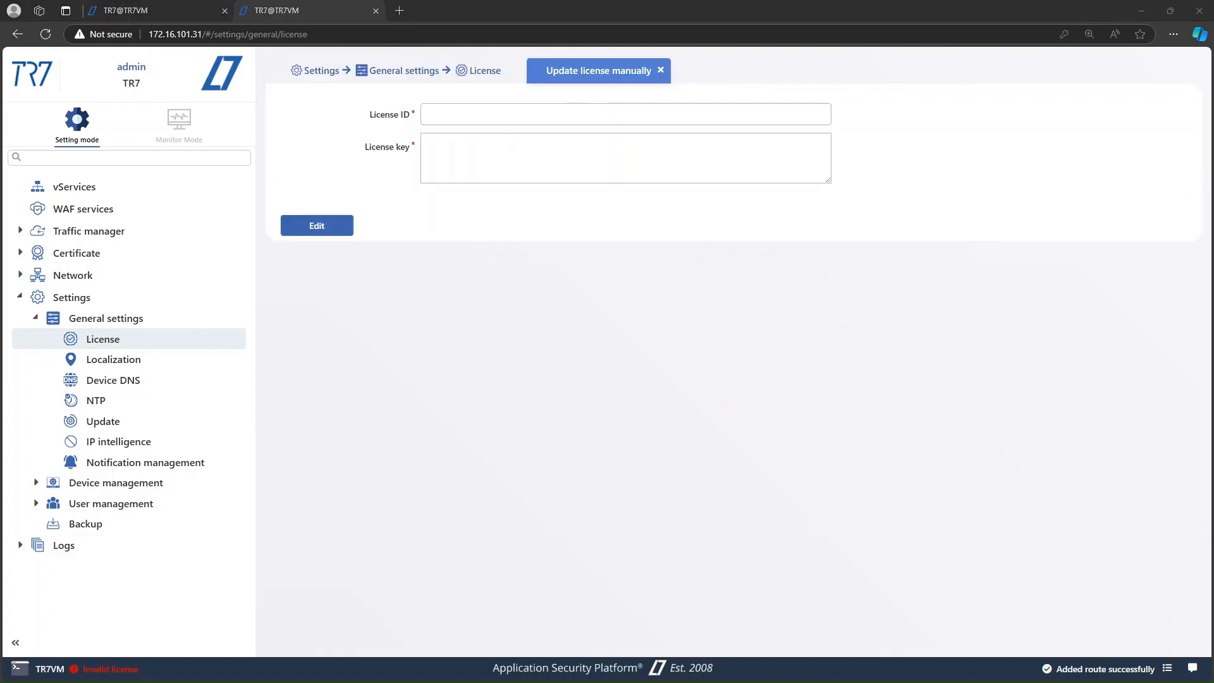
{"action": "left_click", "coordinate": [446, 115]}
{"action": "key", "text": "ctrl+v"}
{"action": "key", "text": "Tab"}
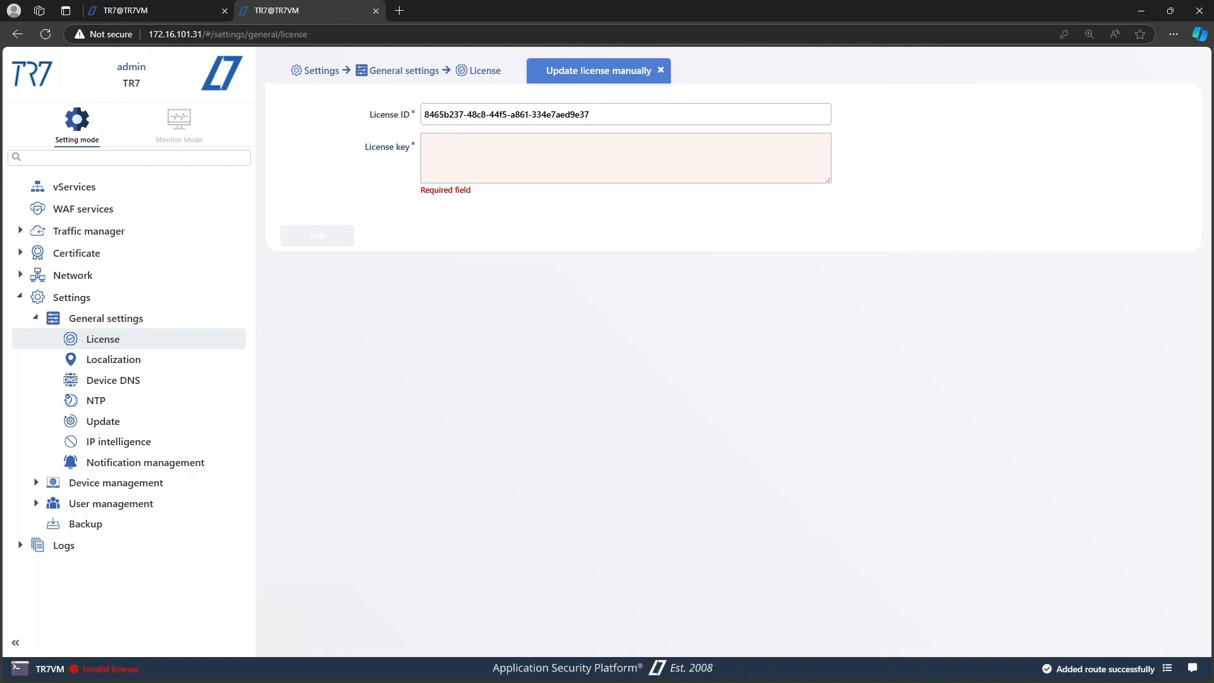
{"action": "key", "text": "alt+Tab"}
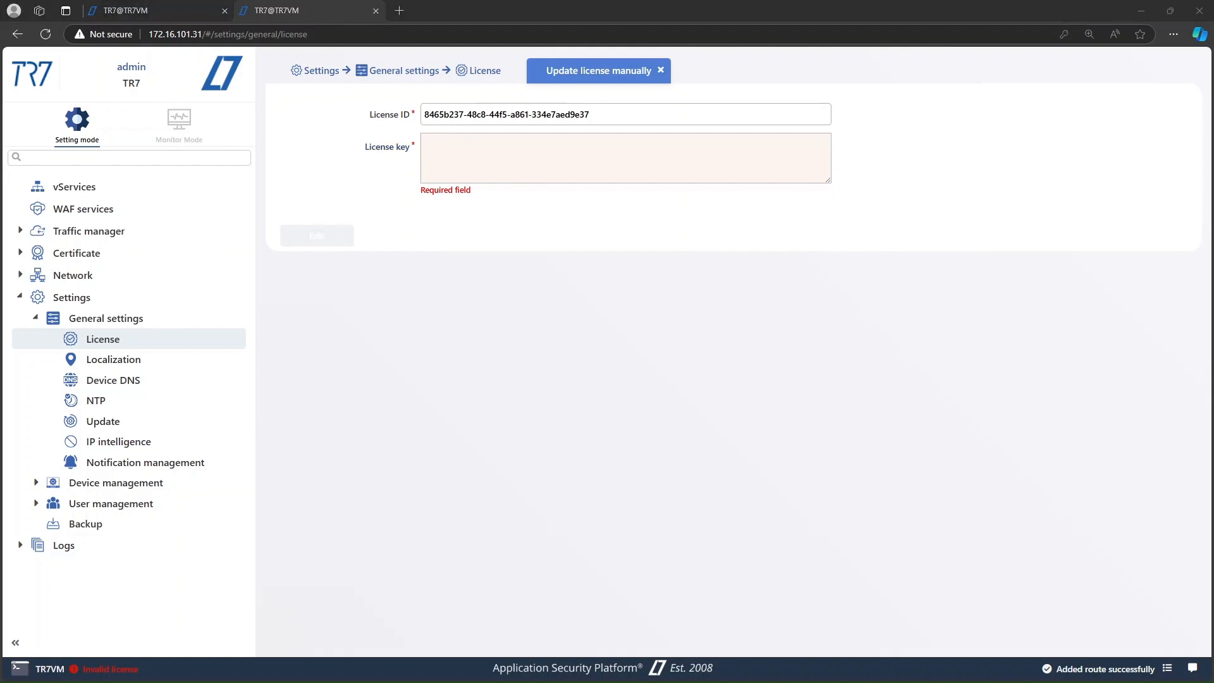
{"action": "left_click", "coordinate": [474, 154]}
{"action": "key", "text": "ctrl+v"}
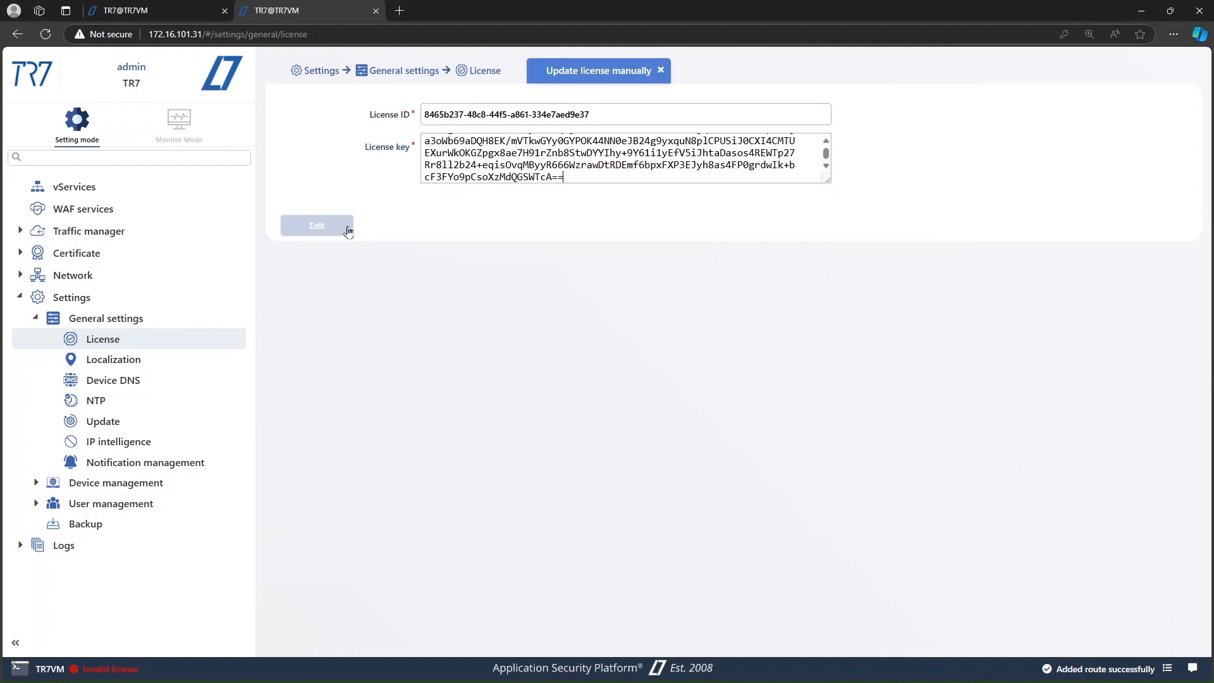
{"action": "left_click", "coordinate": [342, 225]}
{"action": "left_click", "coordinate": [573, 402]}
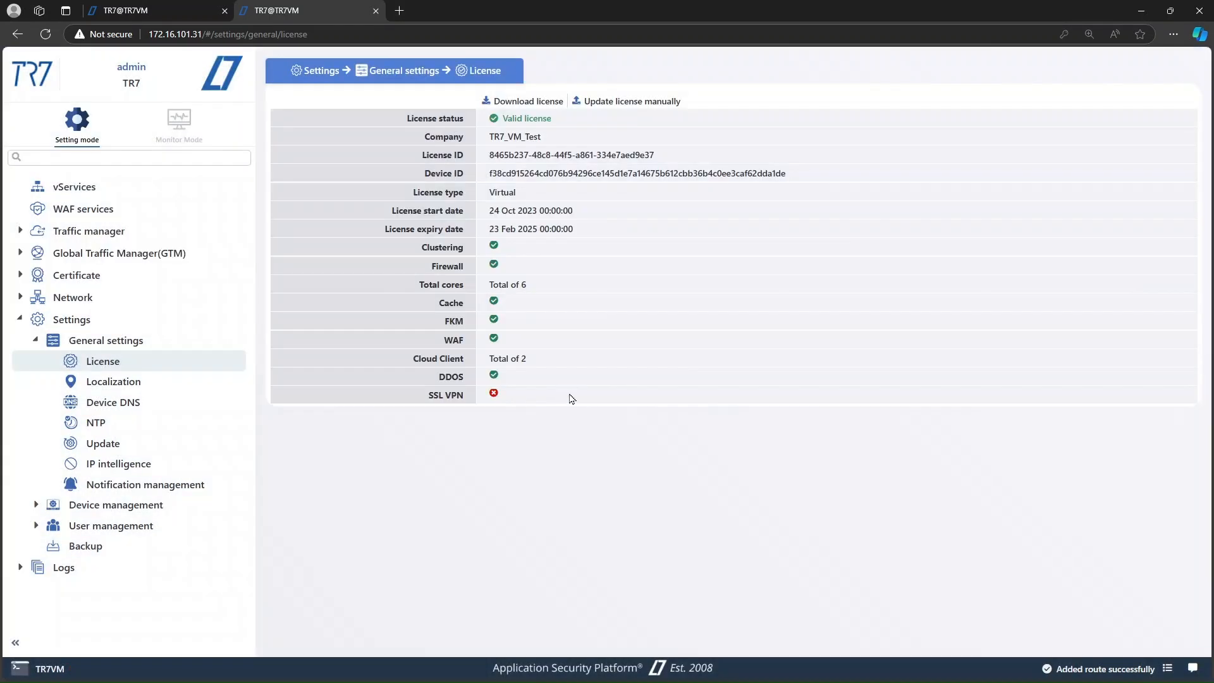
Step: Switch between the TR7-01 and TR7-02 tabs and open each device's Cluster page under Device management
{"action": "left_click", "coordinate": [165, 3]}
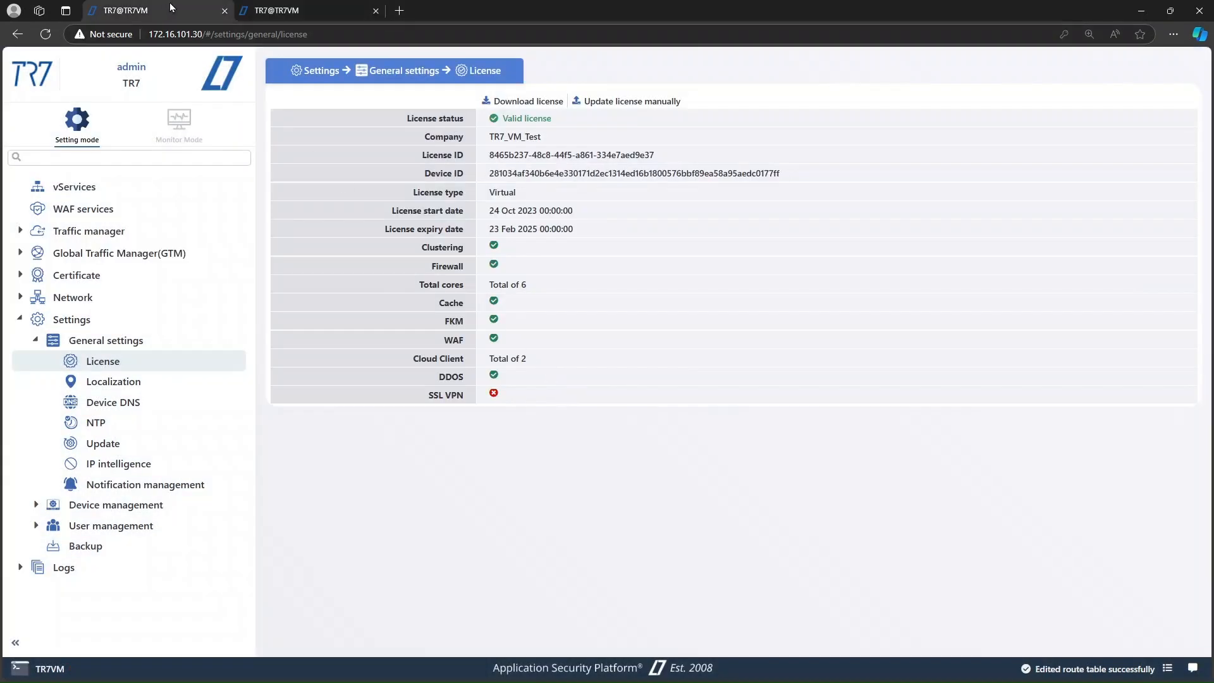
{"action": "left_click", "coordinate": [291, 4]}
{"action": "left_click", "coordinate": [186, 6]}
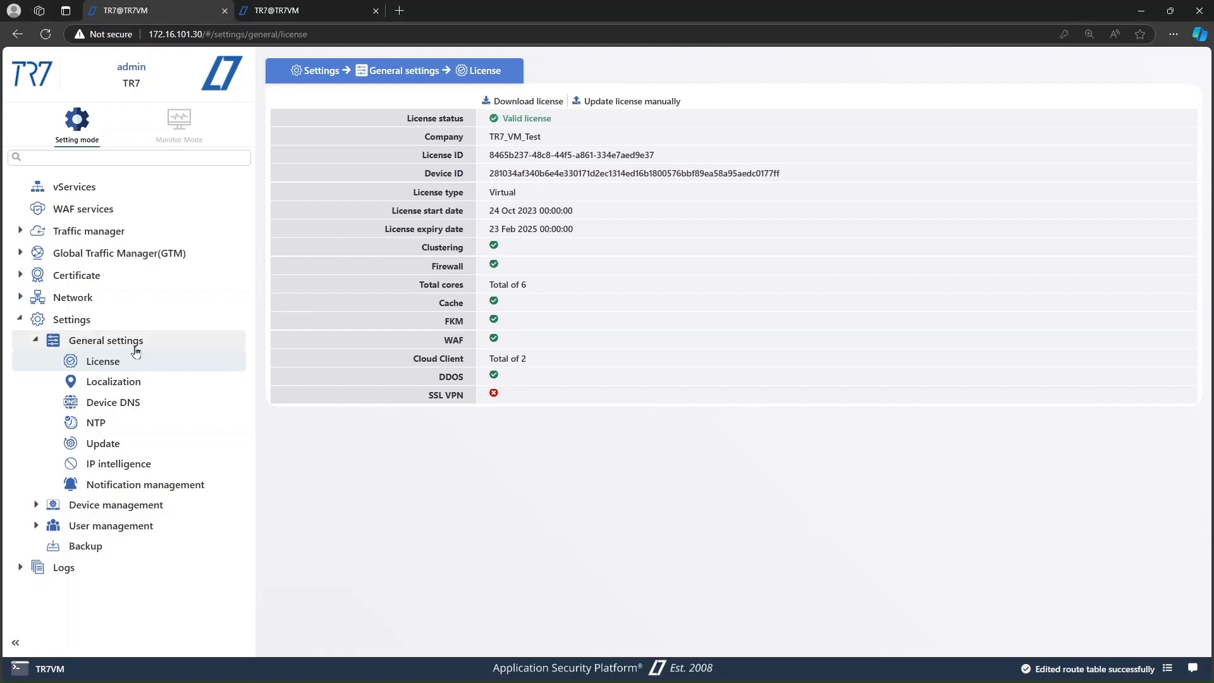
{"action": "left_click", "coordinate": [106, 505]}
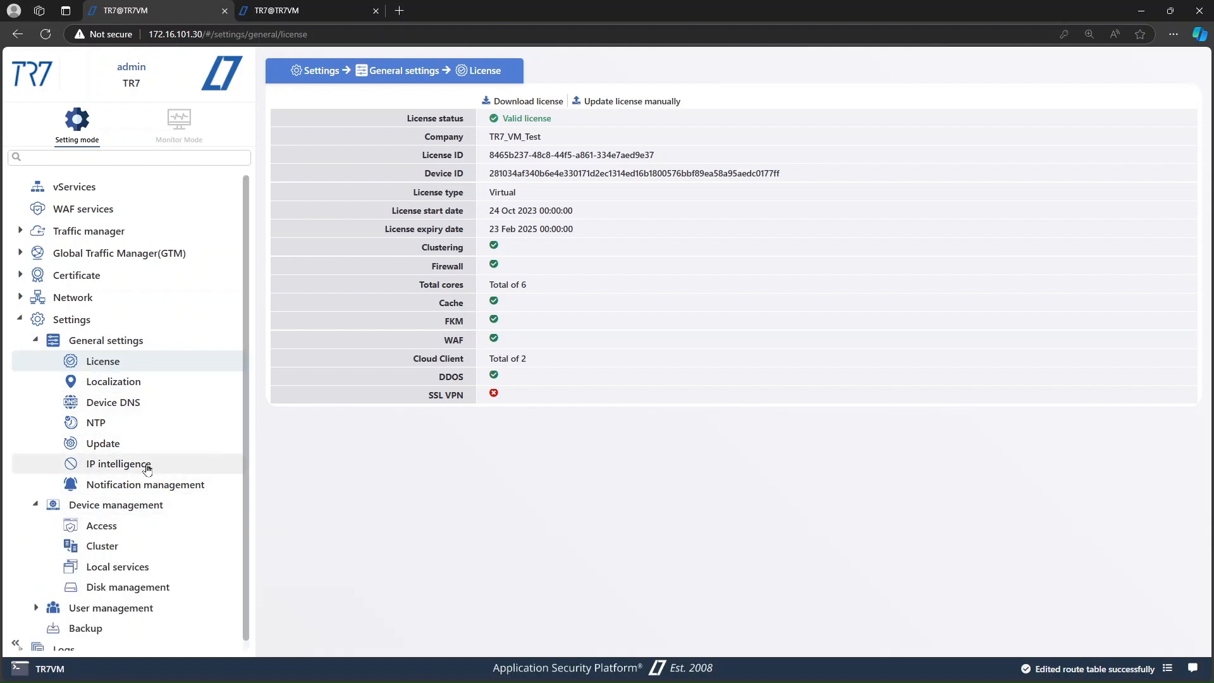
{"action": "scroll", "coordinate": [130, 500], "scroll_direction": "down", "scroll_amount": 1}
{"action": "left_click", "coordinate": [125, 536]}
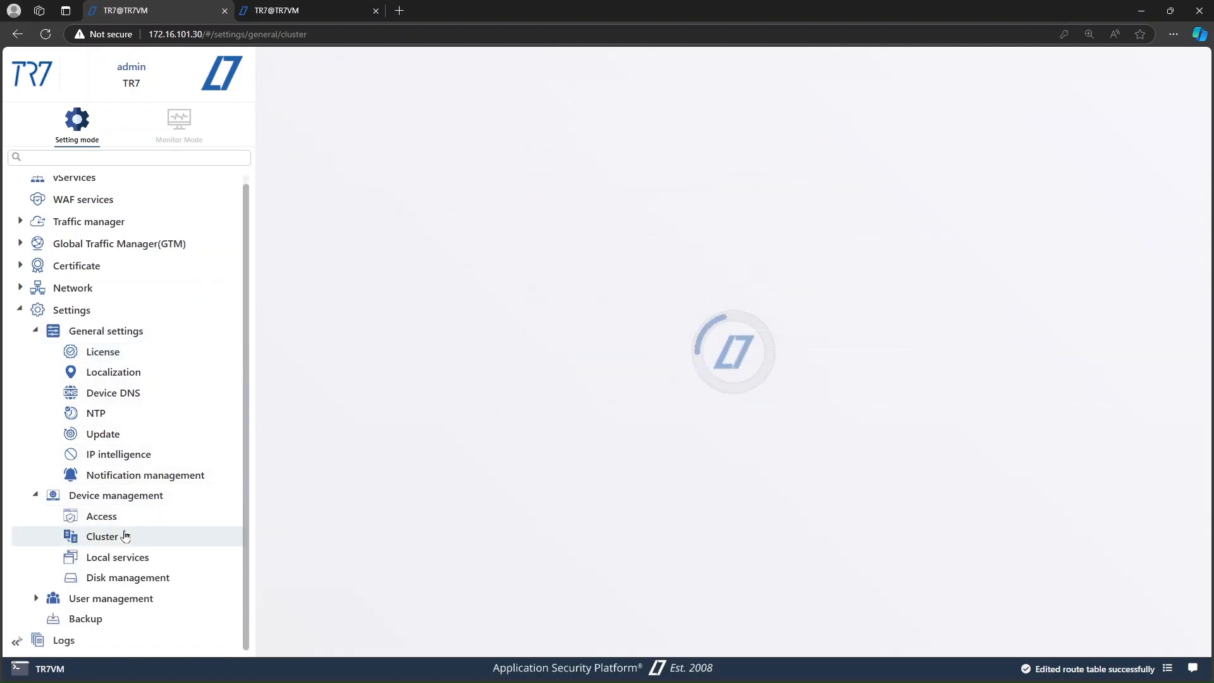
{"action": "left_click", "coordinate": [314, 7]}
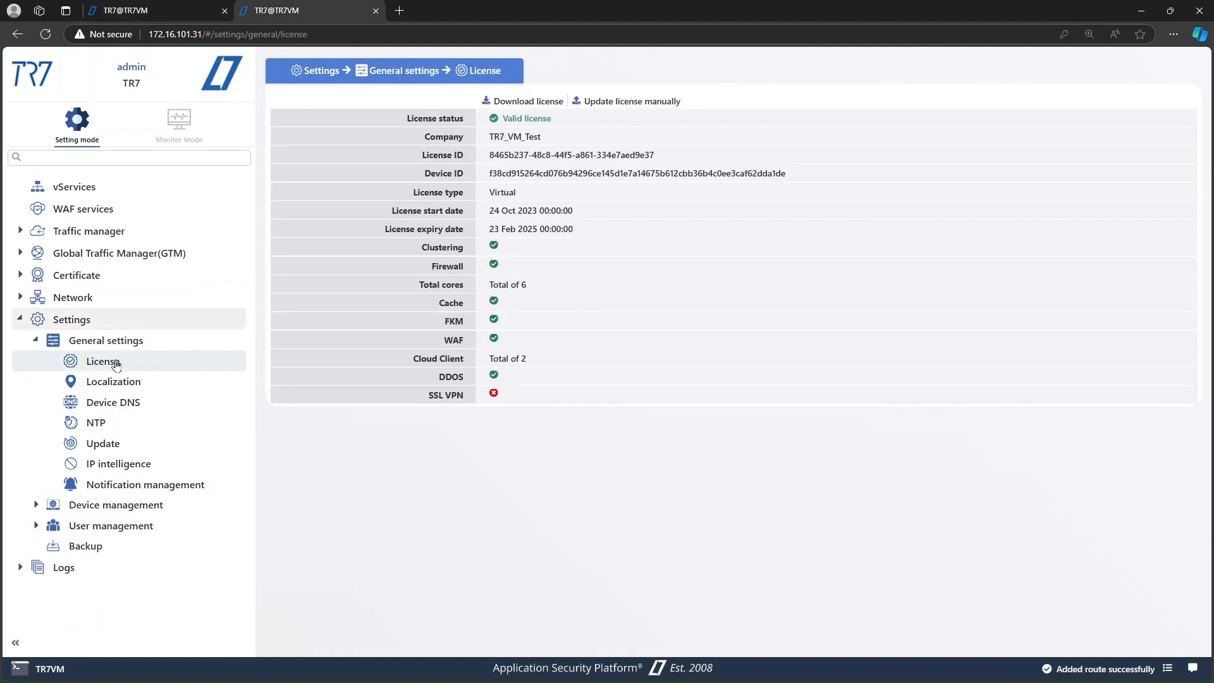
{"action": "left_click", "coordinate": [130, 536]}
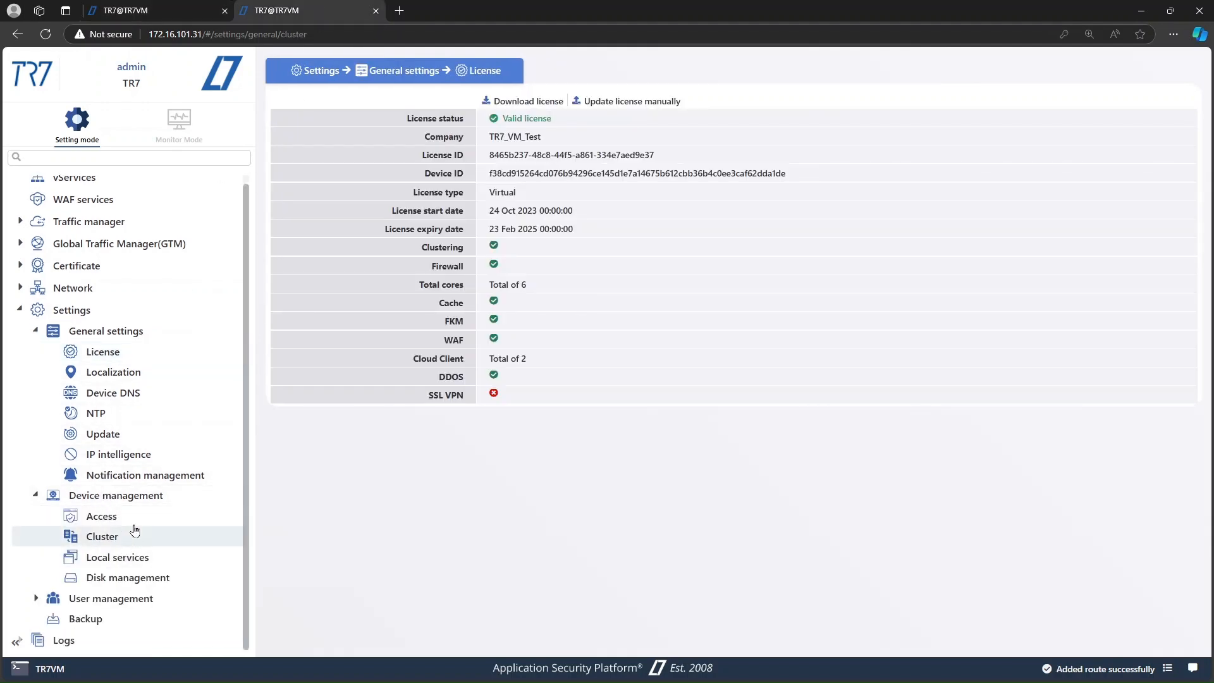
{"action": "left_click", "coordinate": [175, 8]}
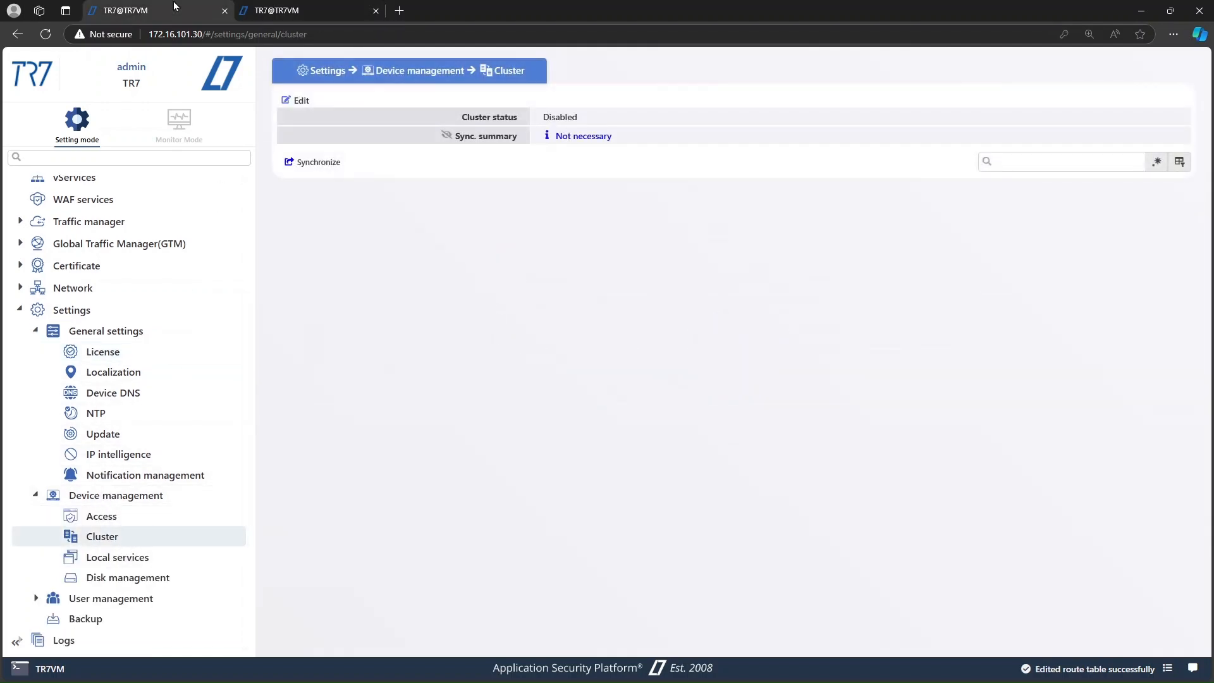
Step: Edit TR7-01's cluster settings, enable clustering, and submit
{"action": "left_click", "coordinate": [294, 101]}
{"action": "left_click", "coordinate": [434, 115]}
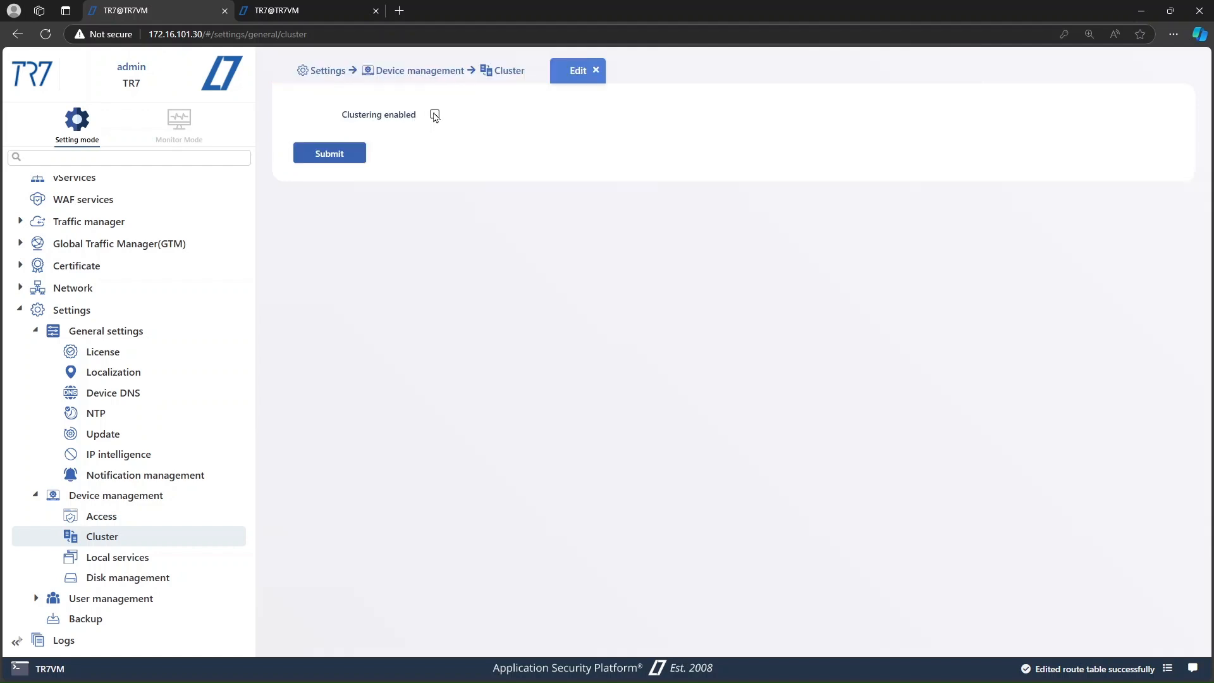
{"action": "left_click", "coordinate": [335, 184]}
Step: On TR7-02, edit the cluster settings, enable clustering with cluster ID 2, and submit
{"action": "left_click", "coordinate": [310, 7]}
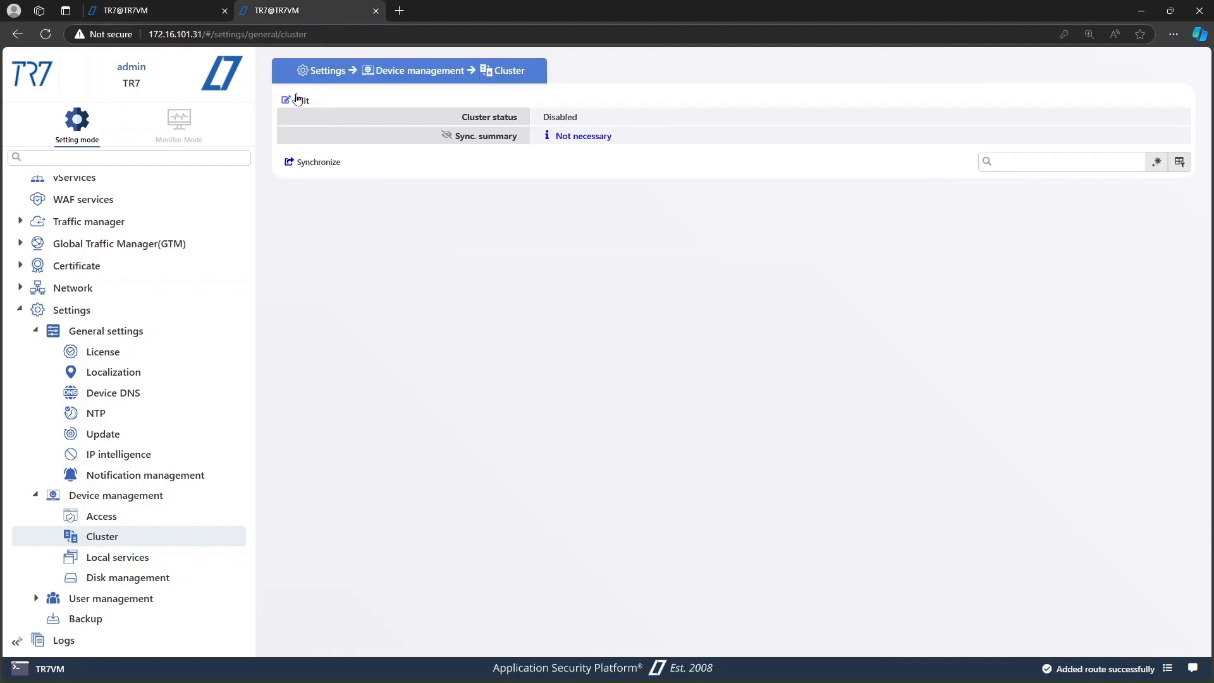
{"action": "left_click", "coordinate": [295, 100]}
{"action": "left_click", "coordinate": [434, 115]}
{"action": "left_click", "coordinate": [468, 142]}
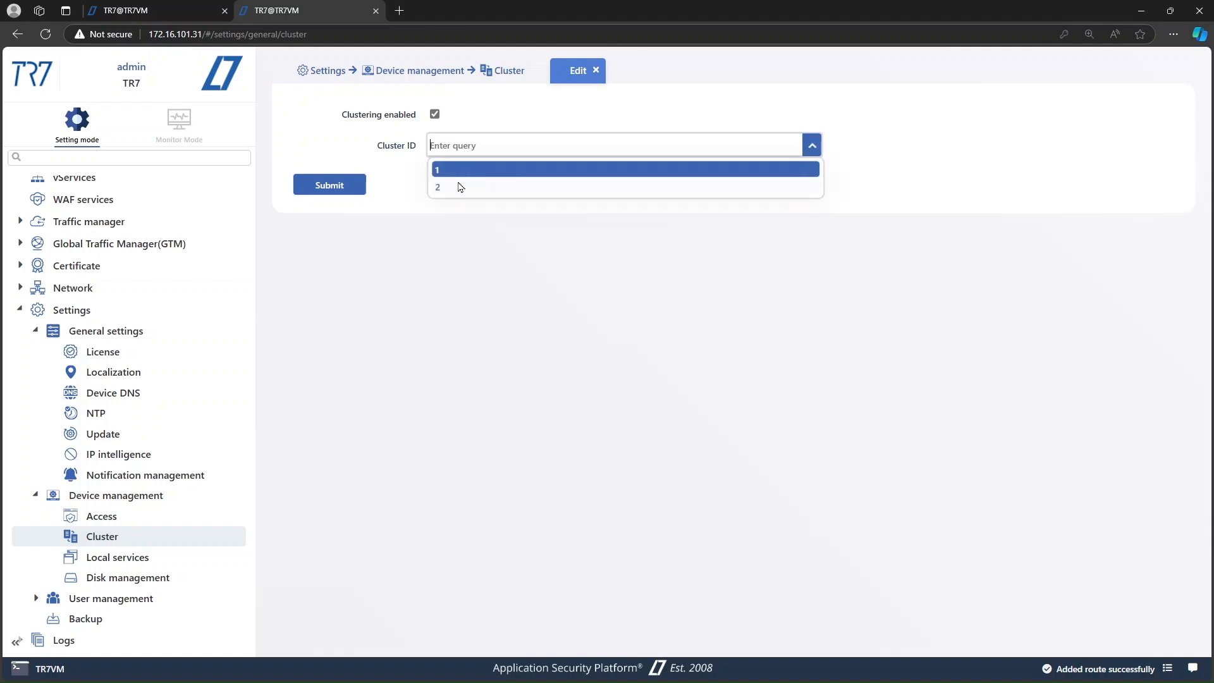
{"action": "left_click", "coordinate": [460, 186]}
{"action": "left_click", "coordinate": [362, 191]}
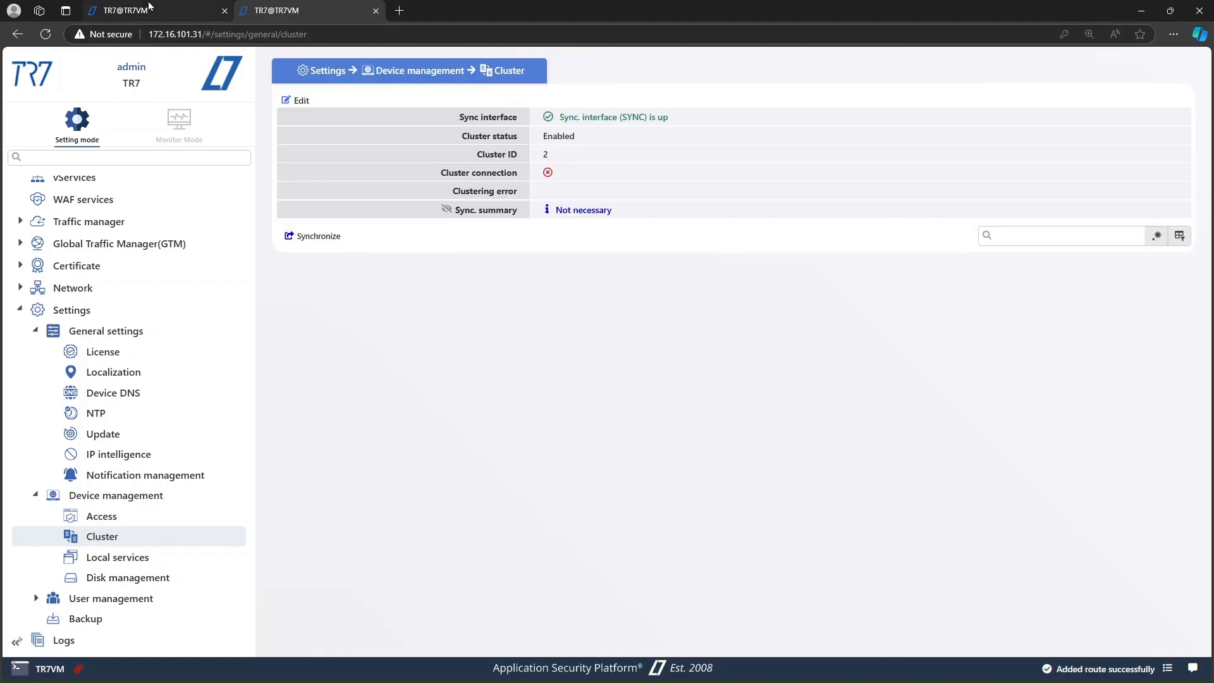
Step: On TR7-01, edit the MGMT interface IP and set the second node's address to 172.16.101.31, then apply
{"action": "left_click", "coordinate": [152, 10]}
{"action": "left_click", "coordinate": [94, 288]}
{"action": "left_click", "coordinate": [105, 308]}
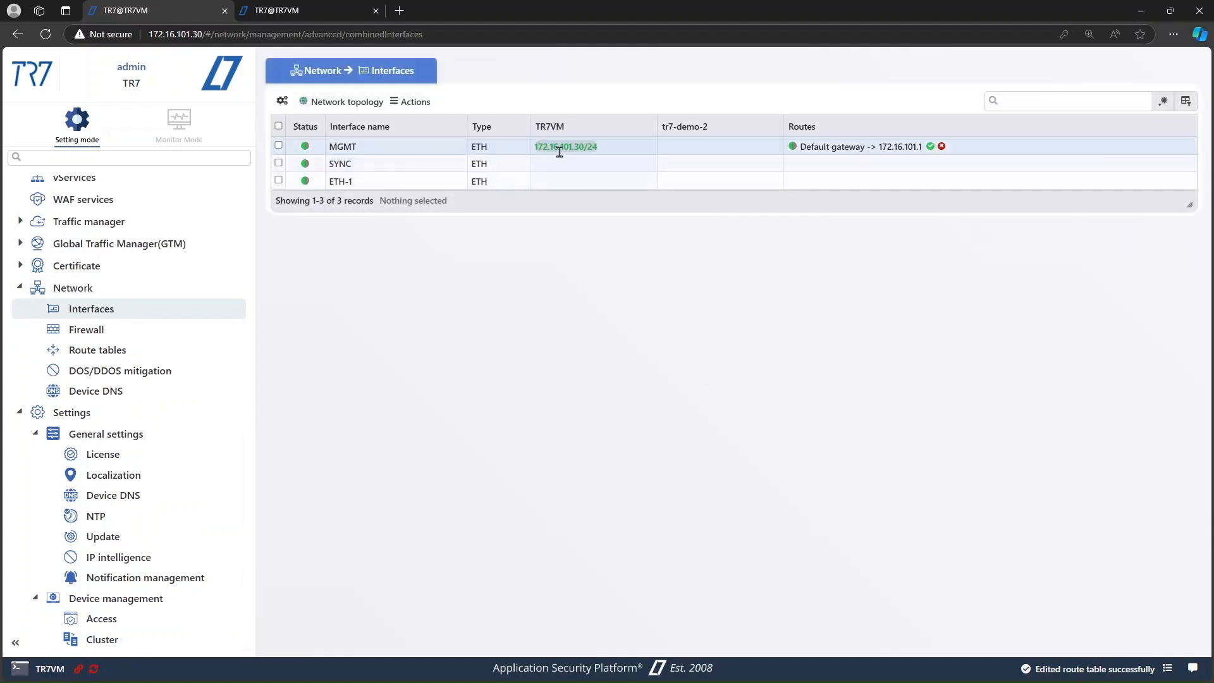
{"action": "left_click", "coordinate": [562, 152]}
{"action": "left_click", "coordinate": [581, 190]}
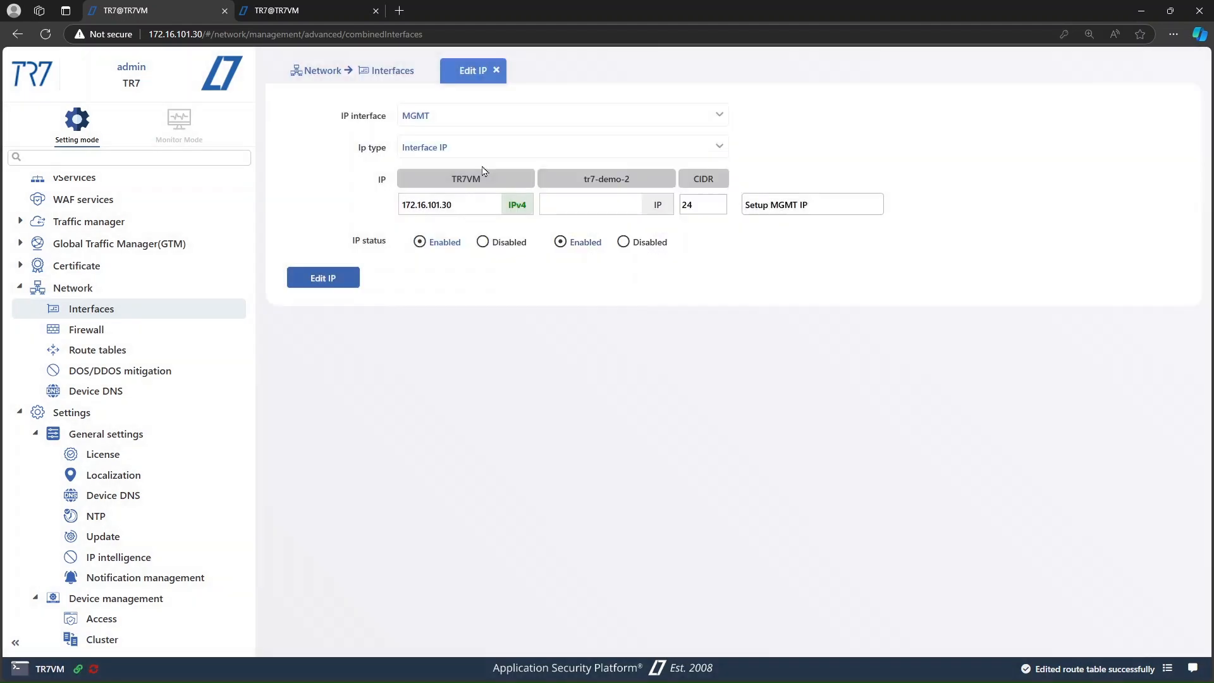
{"action": "left_click_drag", "start_coordinate": [464, 206], "coordinate": [325, 218]}
{"action": "key", "text": "ctrl+c"}
{"action": "left_click", "coordinate": [608, 206]}
{"action": "key", "text": "ctrl+v"}
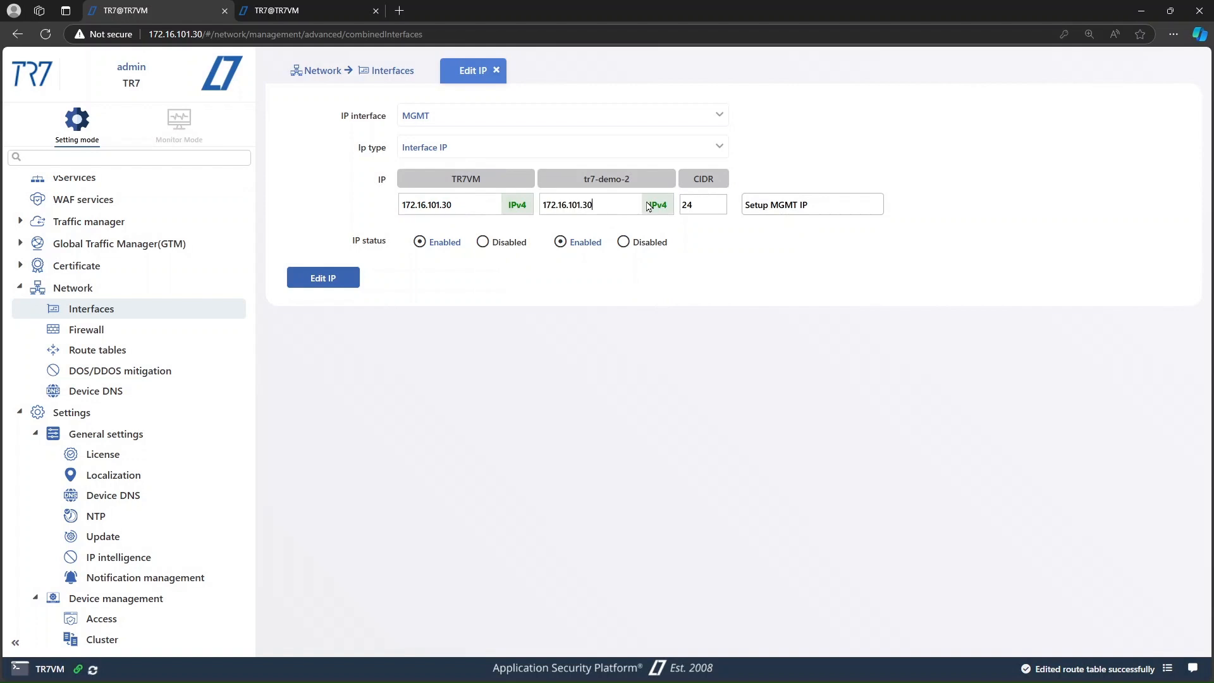
{"action": "key", "text": "BackSpace"}
{"action": "type", "text": "1"}
{"action": "left_click", "coordinate": [343, 286]}
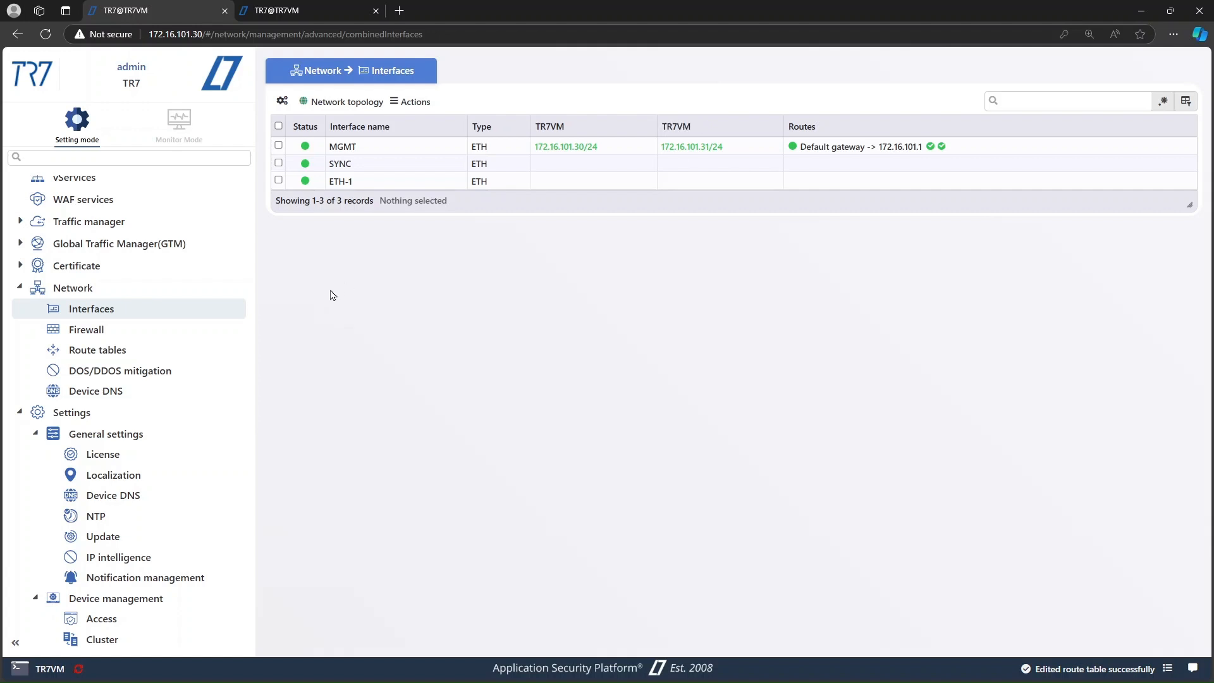
Step: Open the Local services page to review both cluster nodes' services, checking the TR7-02 tab
{"action": "scroll", "coordinate": [195, 417], "scroll_direction": "down", "scroll_amount": 3}
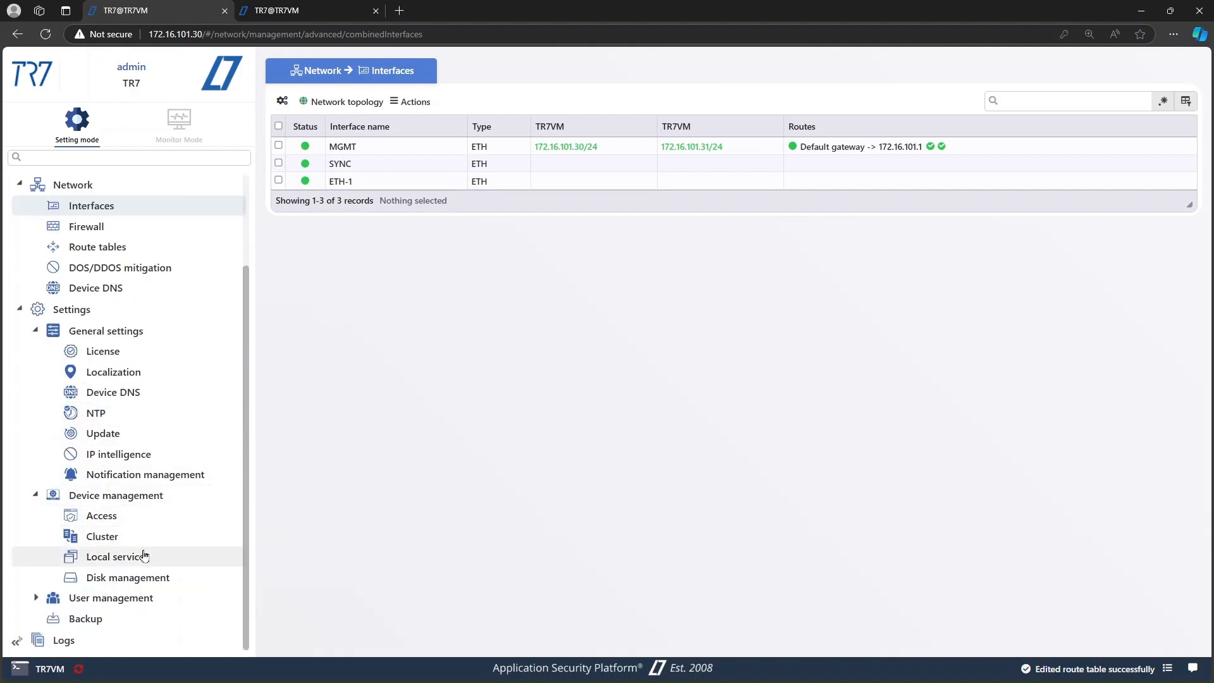
{"action": "left_click", "coordinate": [147, 555]}
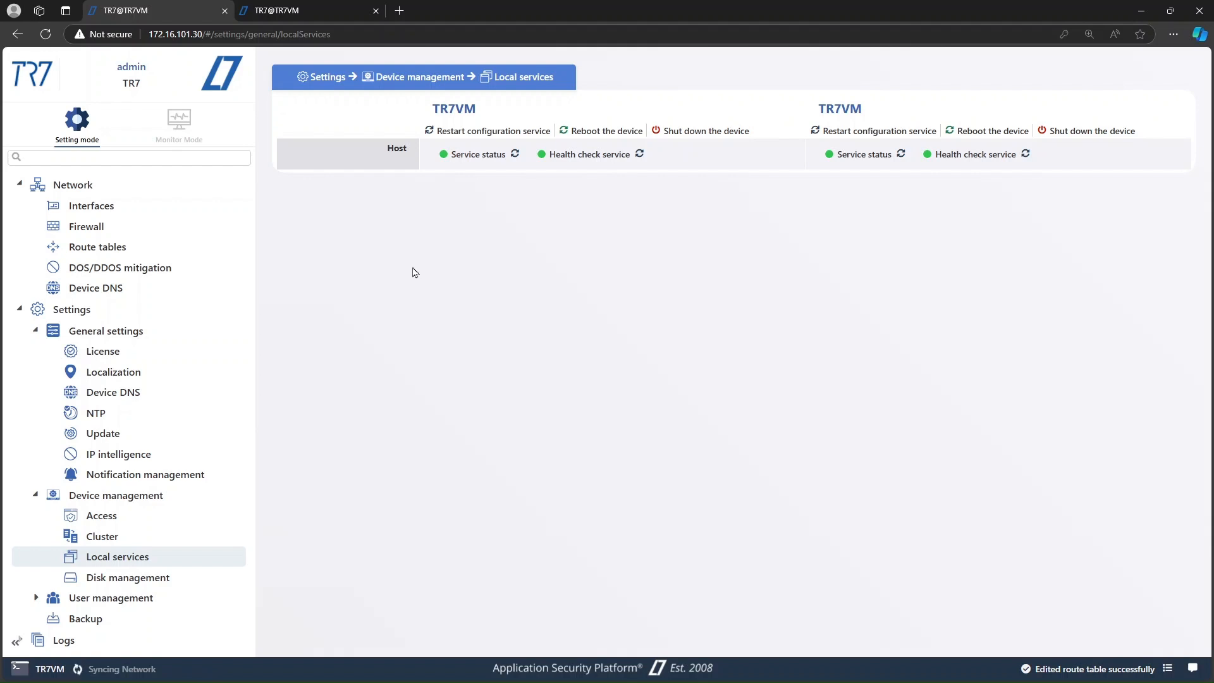
{"action": "left_click", "coordinate": [290, 13]}
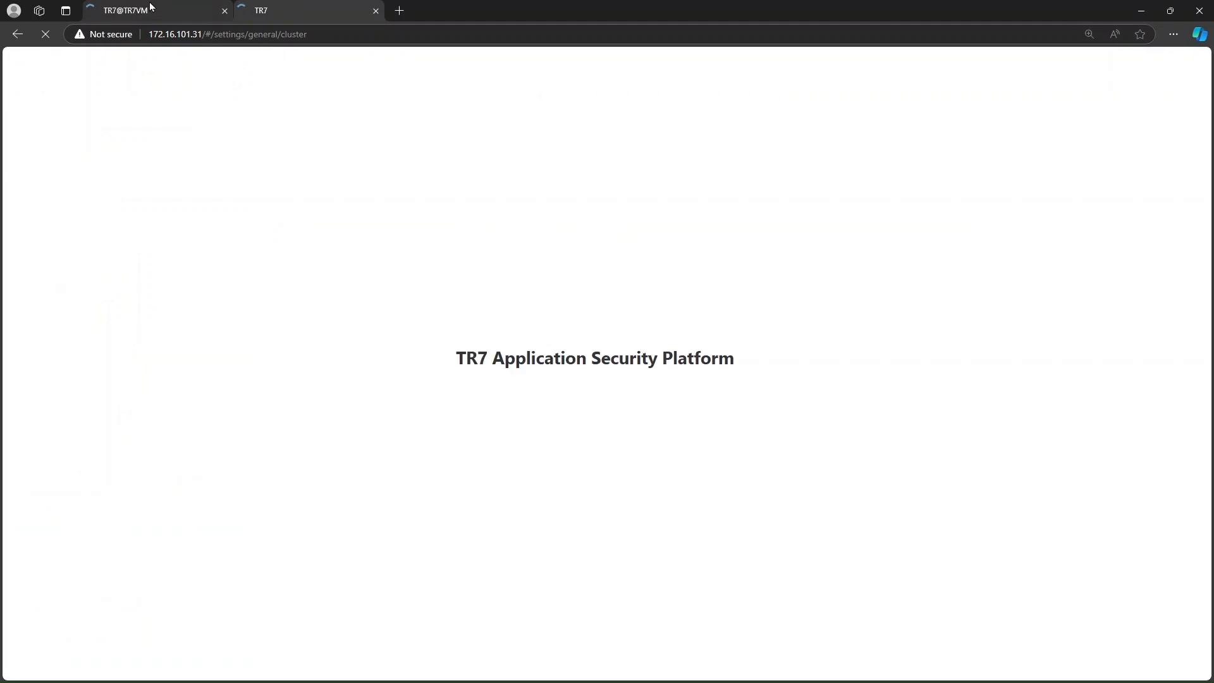
{"action": "left_click", "coordinate": [150, 8]}
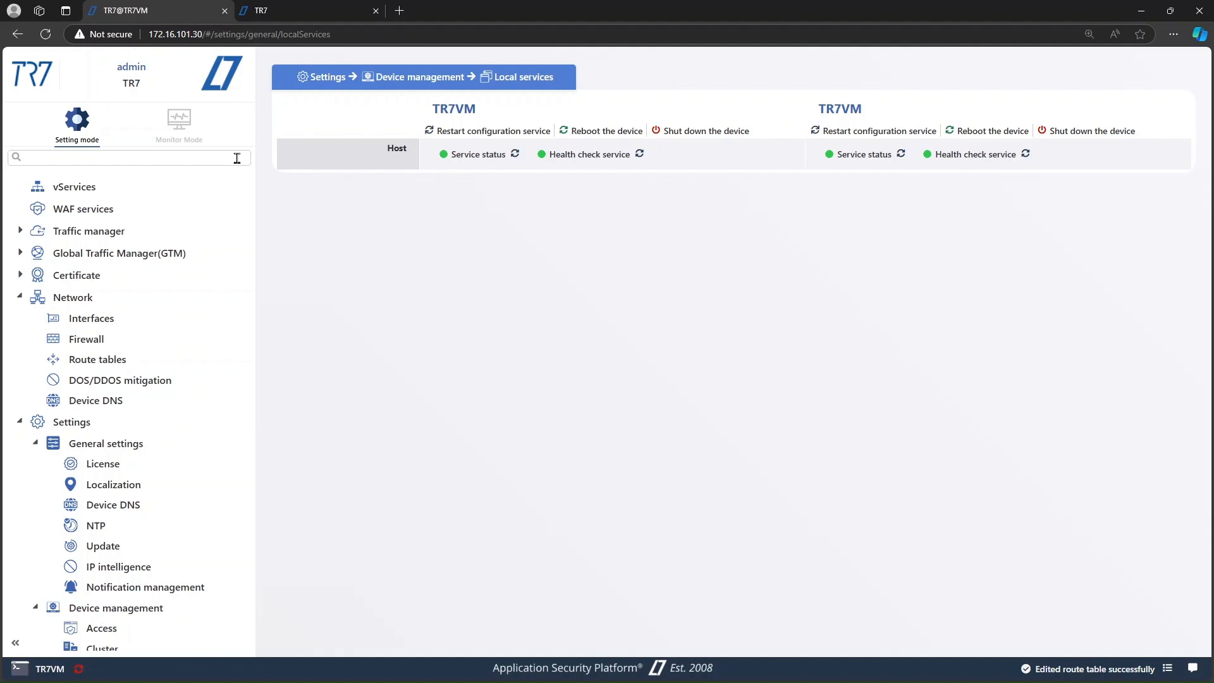
Step: Open TR7-01's Cluster page, expand the sync summary, and synchronize the configuration across the cluster
{"action": "scroll", "coordinate": [215, 271], "scroll_direction": "down", "scroll_amount": 2}
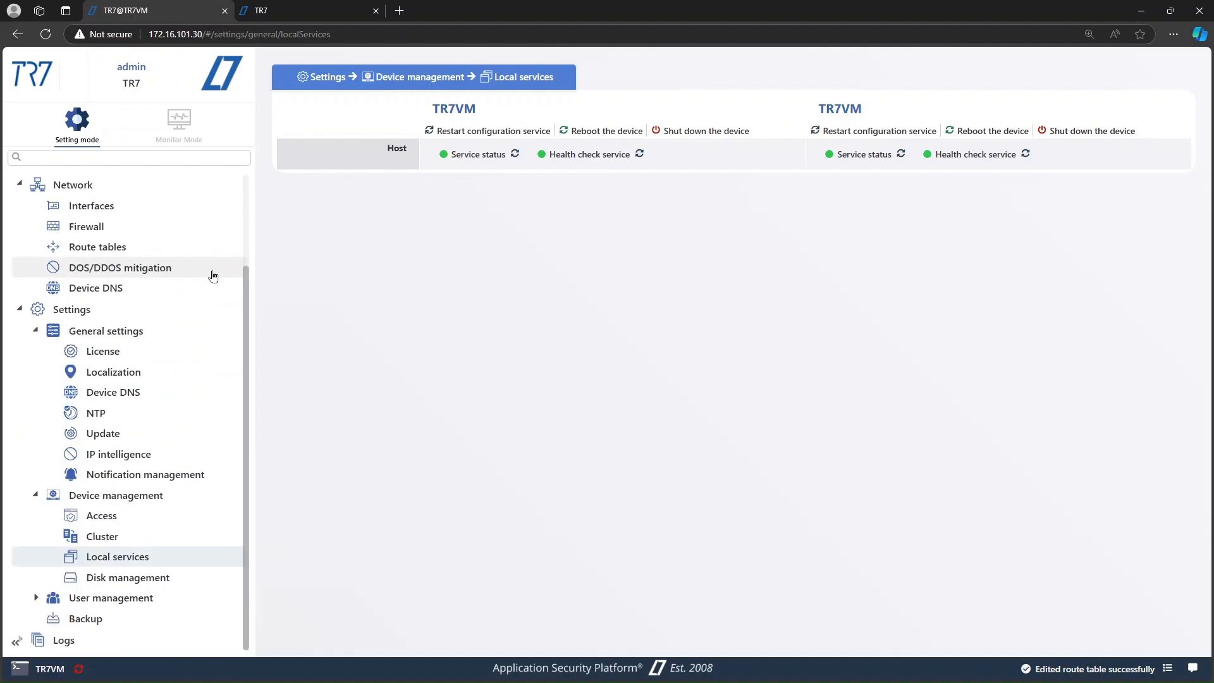
{"action": "left_click", "coordinate": [139, 543]}
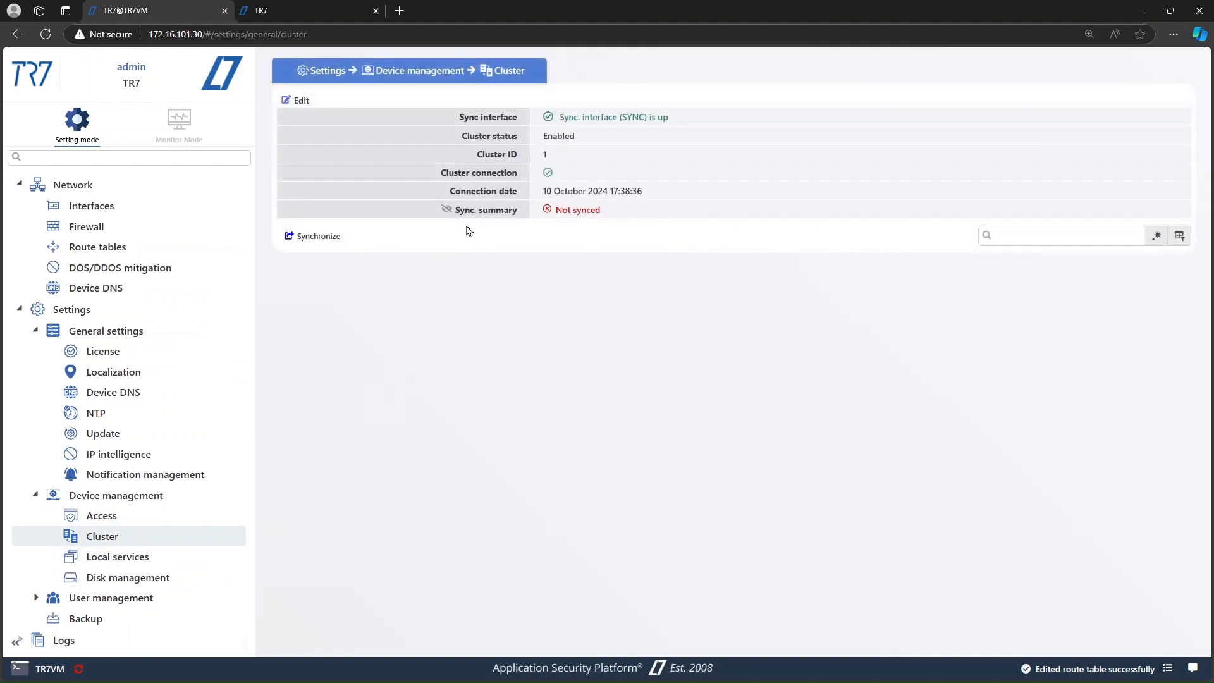
{"action": "left_click", "coordinate": [445, 215]}
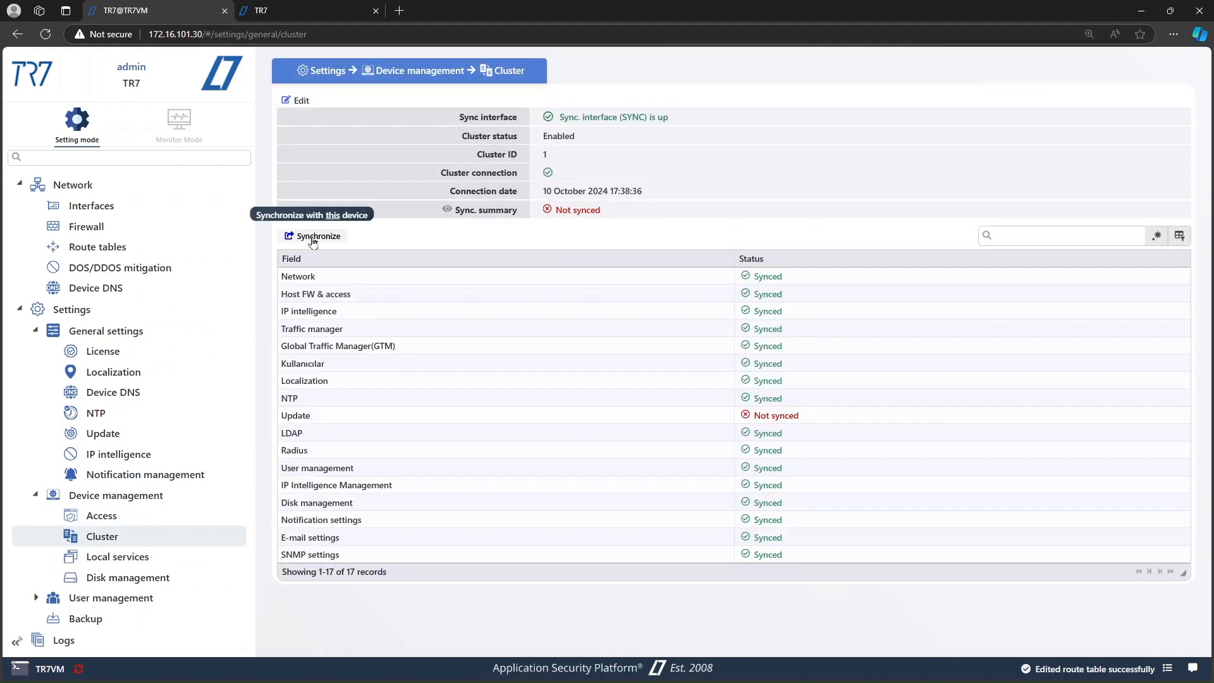
{"action": "left_click", "coordinate": [312, 238]}
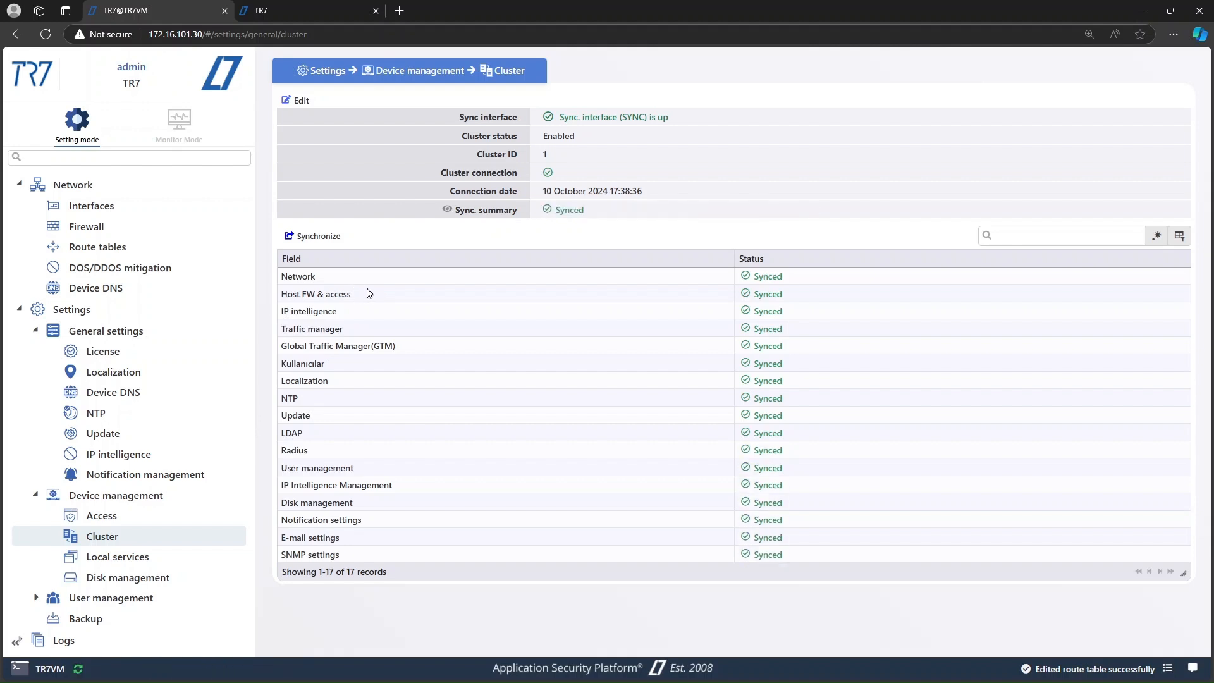
{"action": "scroll", "coordinate": [126, 380], "scroll_direction": "up", "scroll_amount": 3}
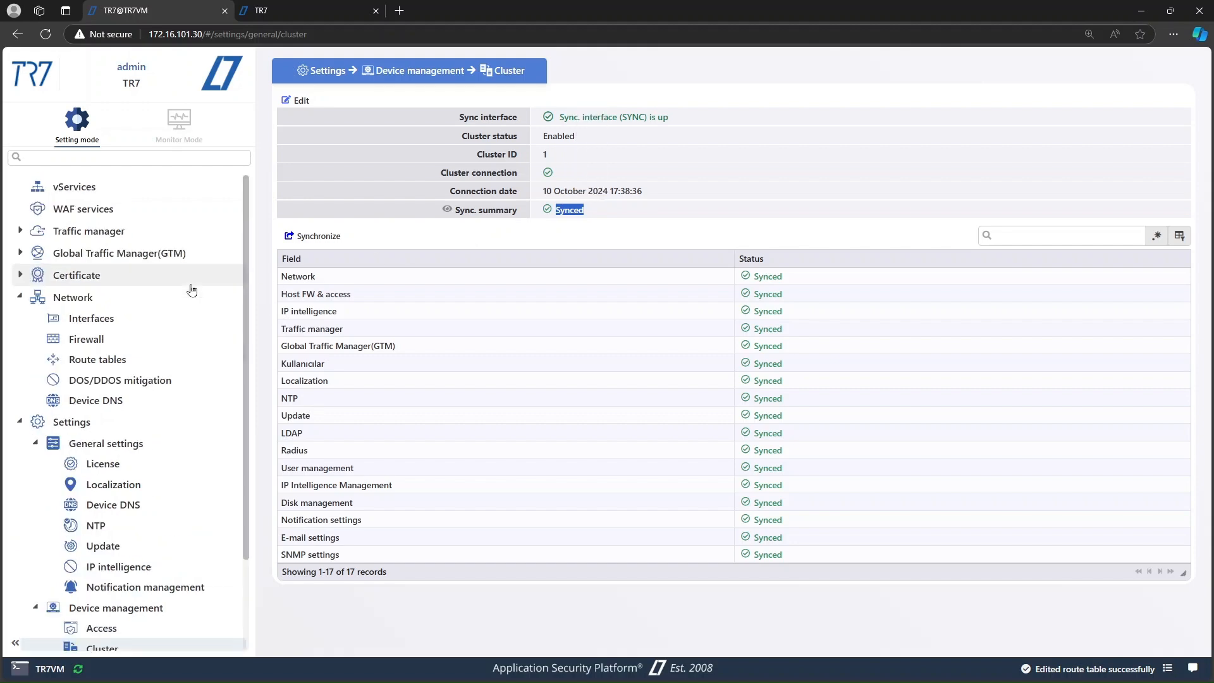